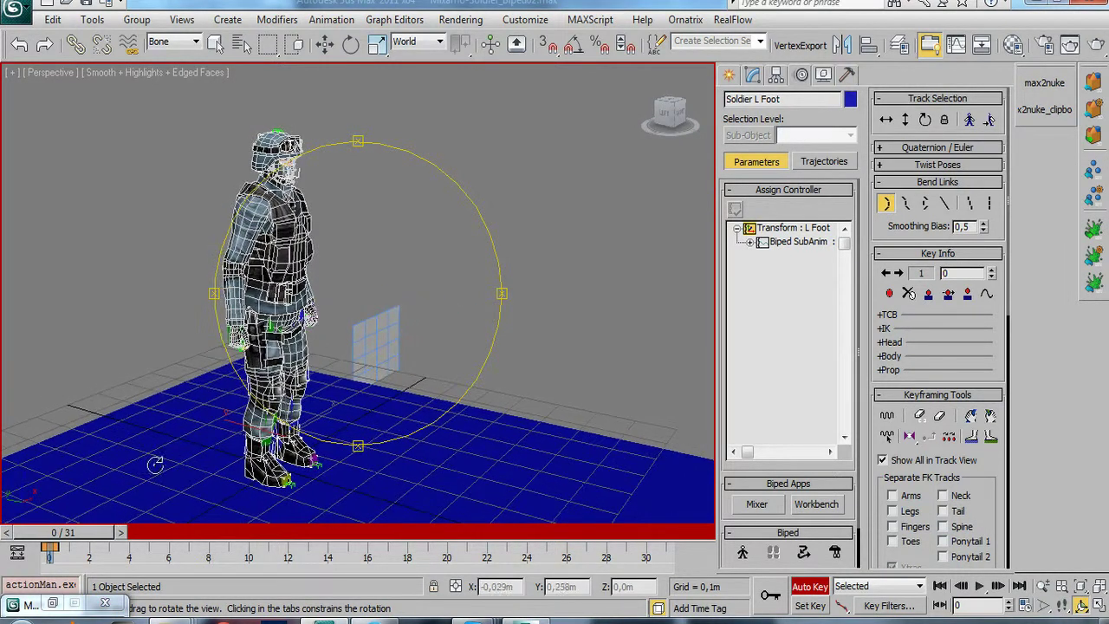
Step: Scrub the timeline, orbit and zoom around the soldier, and select his head
{"action": "mouse_move", "coordinate": [94, 544]}
{"action": "left_mouse_down"}
{"action": "mouse_move", "coordinate": [196, 546]}
{"action": "mouse_move", "coordinate": [50, 546]}
{"action": "left_mouse_up"}
{"action": "key", "text": "ctrl+r"}
{"action": "key", "text": "w"}
{"action": "middle_click_drag", "start_coordinate": [286, 330], "coordinate": [358, 329], "text": "alt"}
{"action": "scroll", "coordinate": [358, 329], "scroll_direction": "up", "scroll_amount": 5}
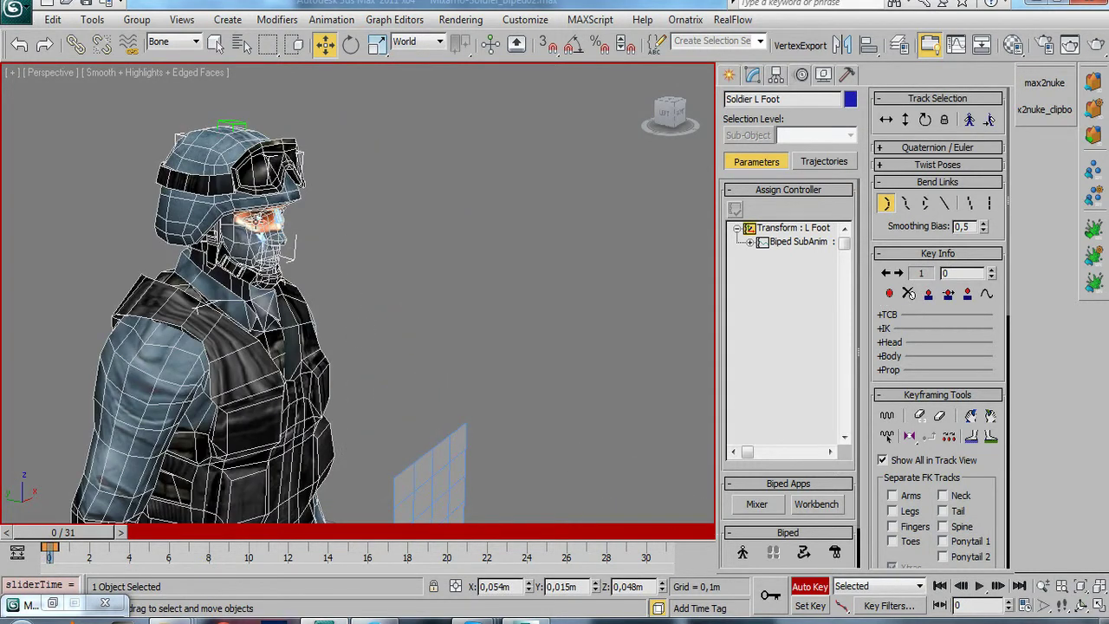
{"action": "left_click", "coordinate": [254, 222]}
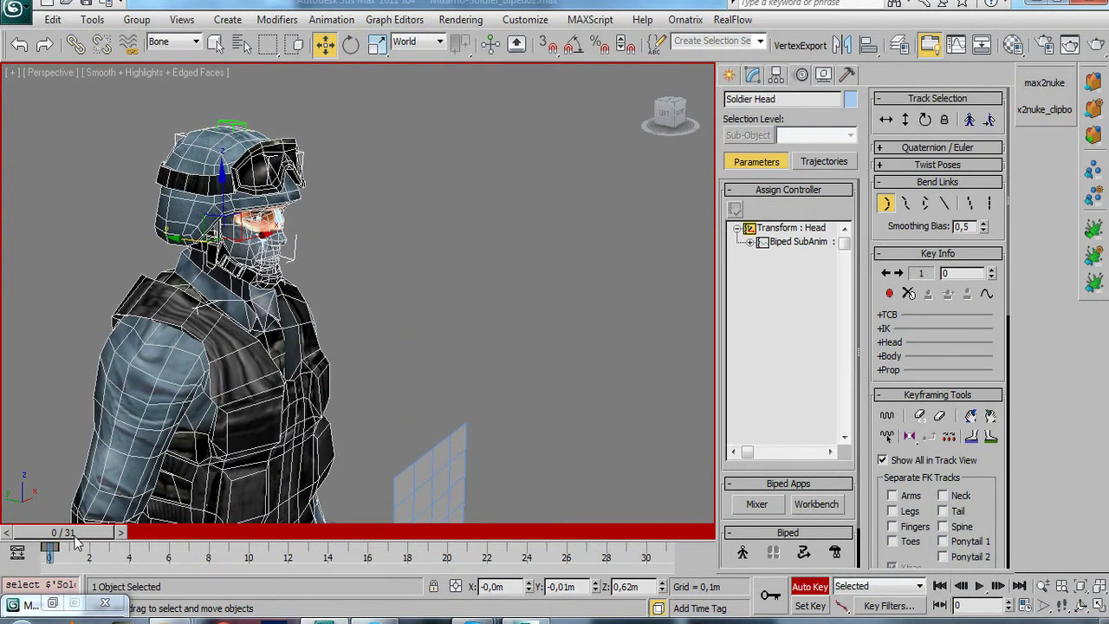
Step: Scrub to frame 6, select the left thigh, and undo the stray leg change
{"action": "left_click_drag", "start_coordinate": [78, 537], "coordinate": [200, 552]}
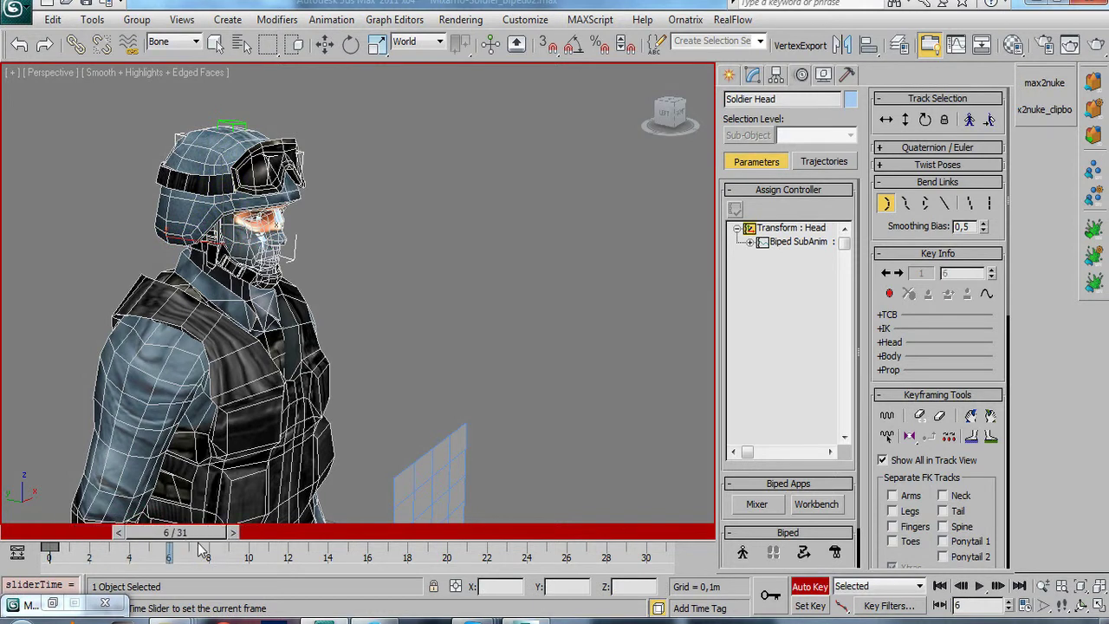
{"action": "left_click", "coordinate": [325, 43]}
{"action": "scroll", "coordinate": [282, 433], "scroll_direction": "down", "scroll_amount": 5}
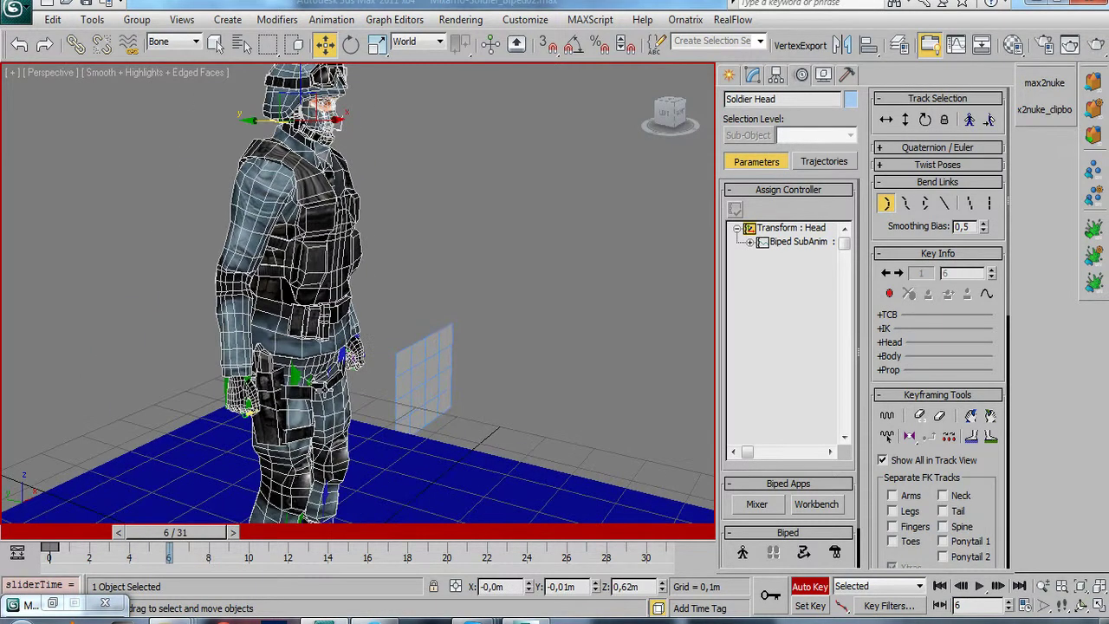
{"action": "scroll", "coordinate": [322, 373], "scroll_direction": "down", "scroll_amount": 3}
{"action": "left_click", "coordinate": [322, 374]}
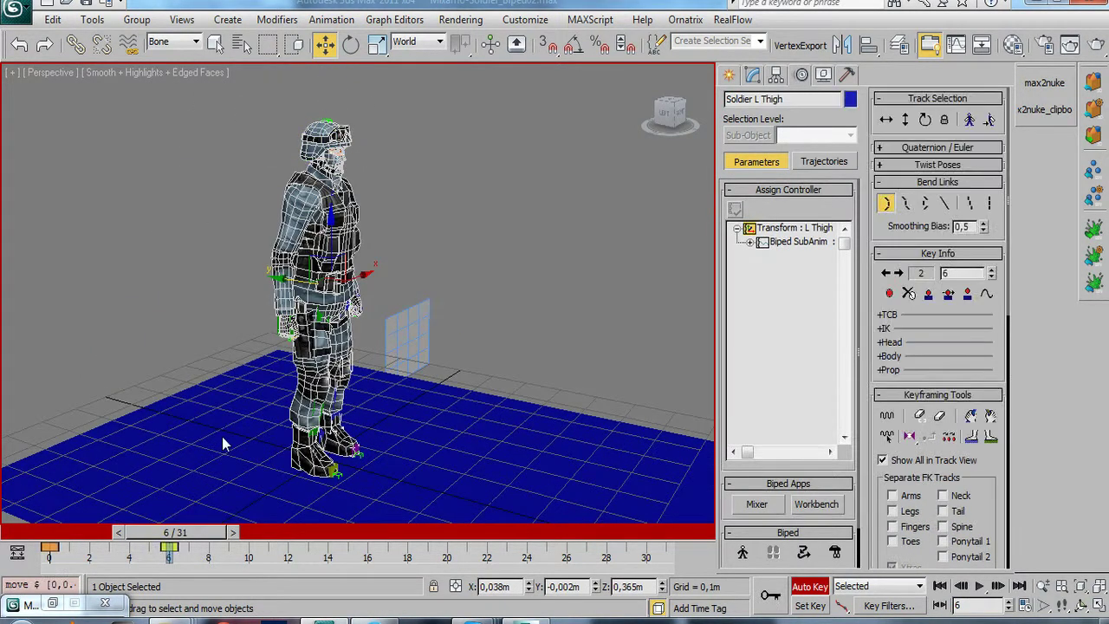
{"action": "key", "text": "ctrl+z"}
{"action": "mouse_move", "coordinate": [172, 537]}
{"action": "left_mouse_down"}
{"action": "mouse_move", "coordinate": [158, 537]}
{"action": "mouse_move", "coordinate": [173, 543]}
{"action": "left_mouse_up"}
{"action": "key", "text": "w"}
{"action": "mouse_move", "coordinate": [342, 365]}
{"action": "middle_mouse_down"}
{"action": "mouse_move", "coordinate": [344, 381]}
{"action": "mouse_move", "coordinate": [317, 351]}
{"action": "middle_mouse_up"}
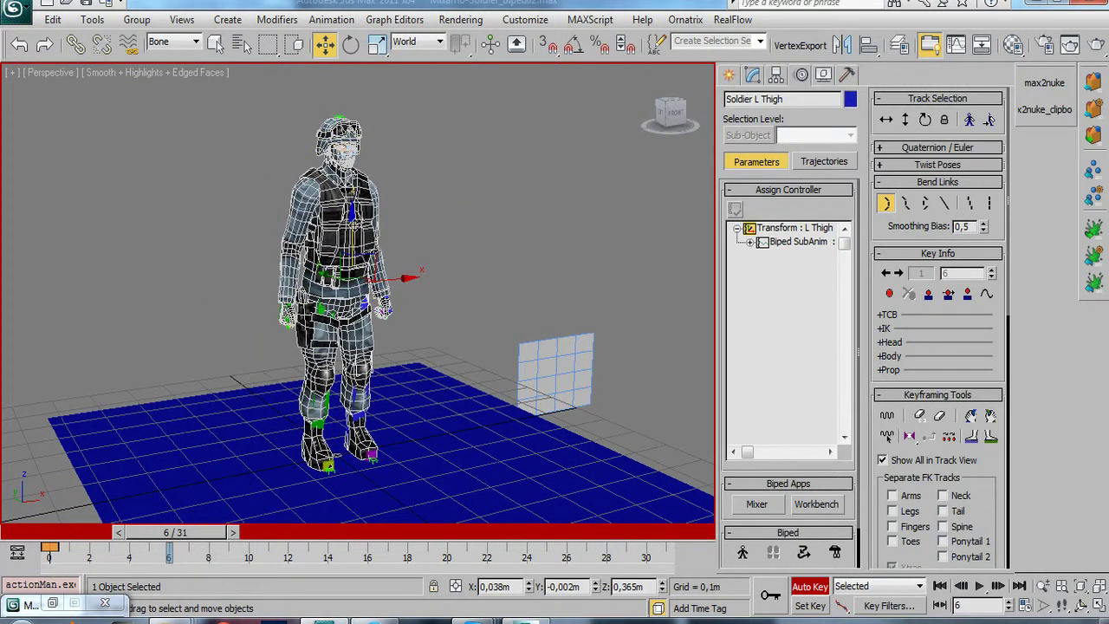
{"action": "left_click", "coordinate": [911, 122]}
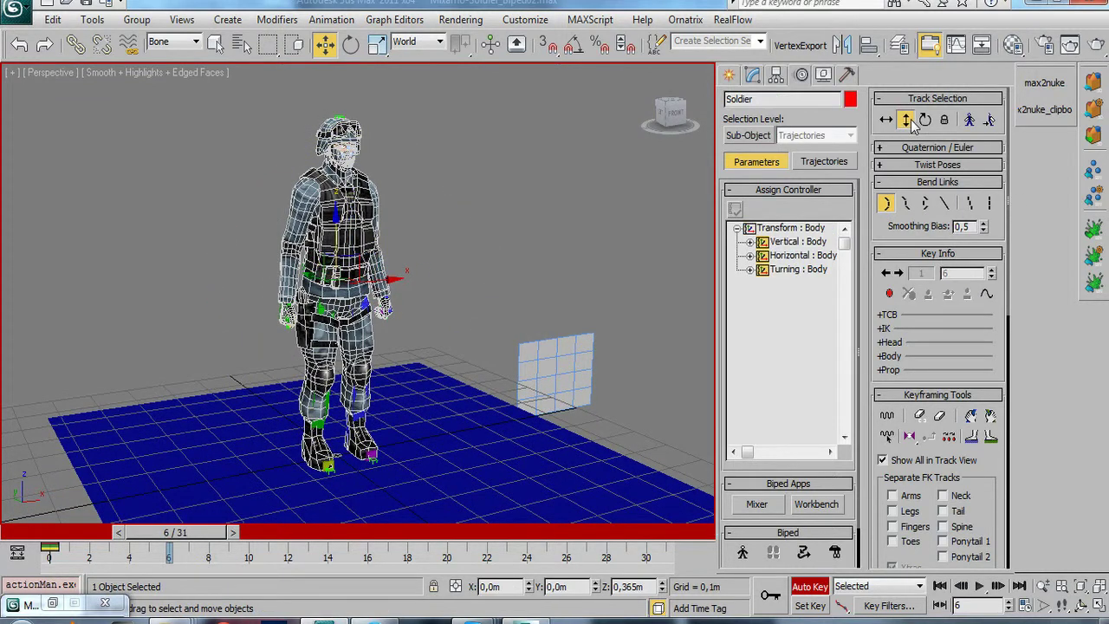
{"action": "key", "text": "ctrl+r"}
{"action": "left_click_drag", "start_coordinate": [248, 369], "coordinate": [425, 361]}
{"action": "scroll", "coordinate": [408, 354], "scroll_direction": "up", "scroll_amount": 3}
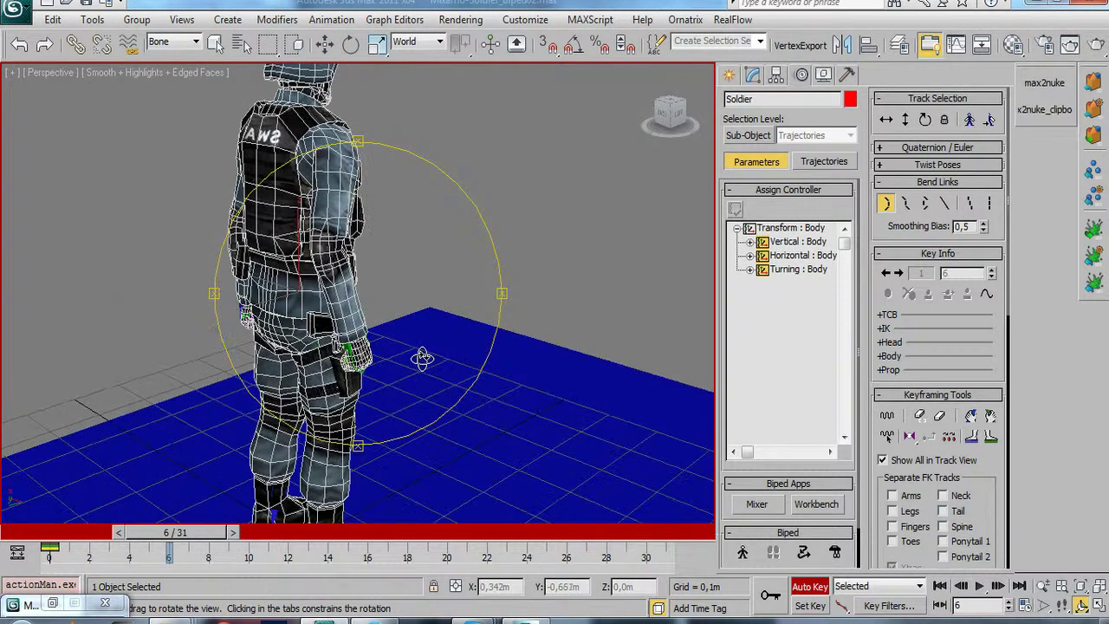
{"action": "right_click", "coordinate": [425, 362]}
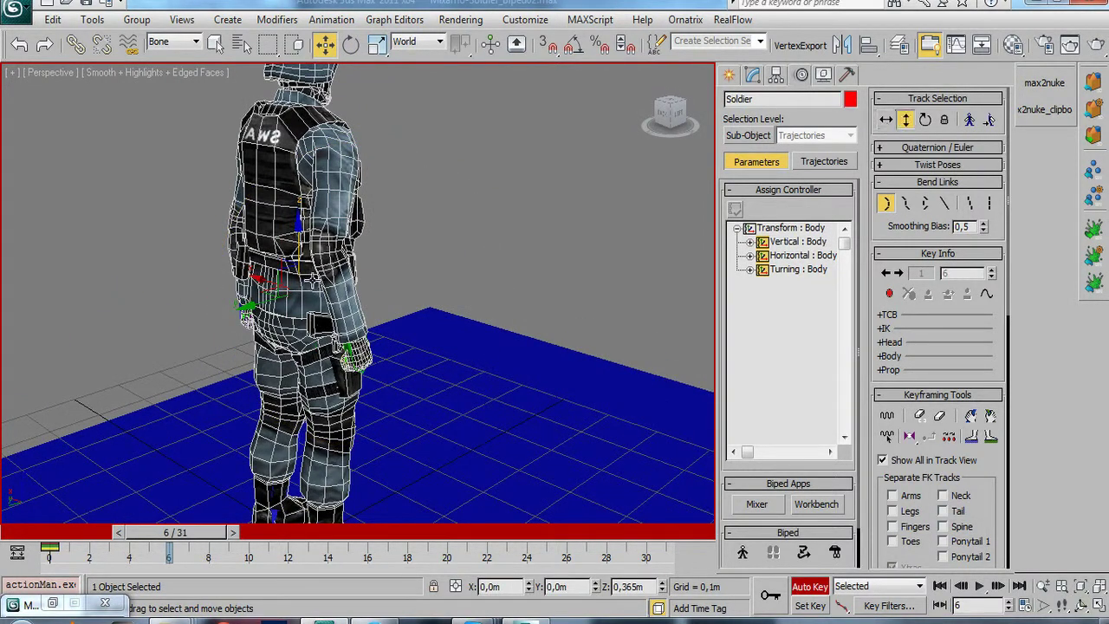
{"action": "key", "text": "ctrl+r"}
{"action": "left_click_drag", "start_coordinate": [286, 271], "coordinate": [178, 267]}
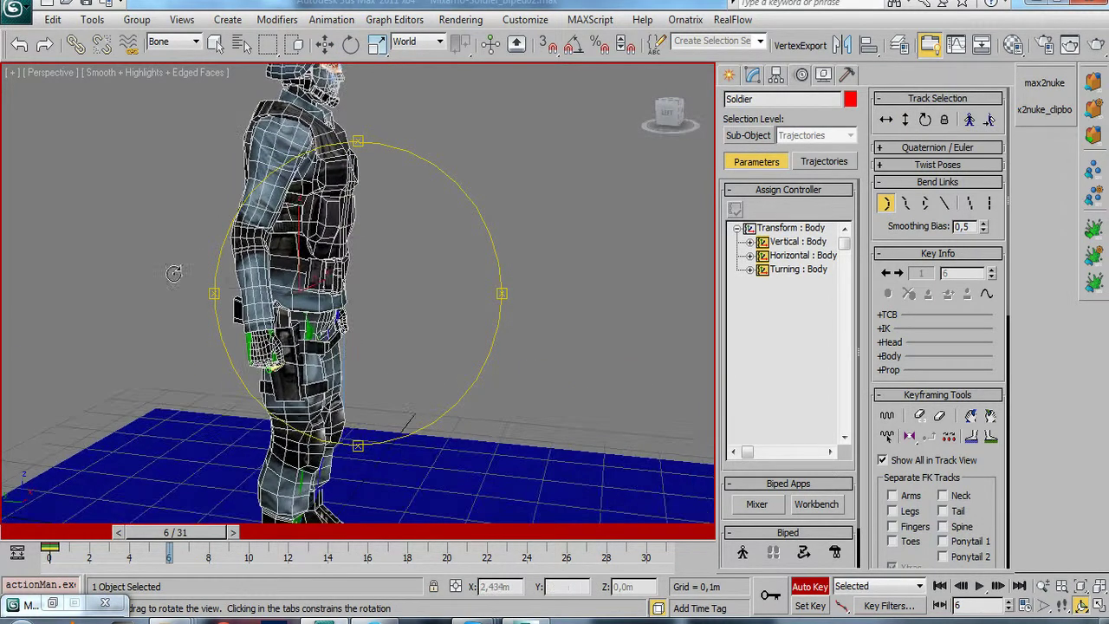
{"action": "right_click", "coordinate": [178, 268]}
{"action": "left_click_drag", "start_coordinate": [274, 263], "coordinate": [348, 260]}
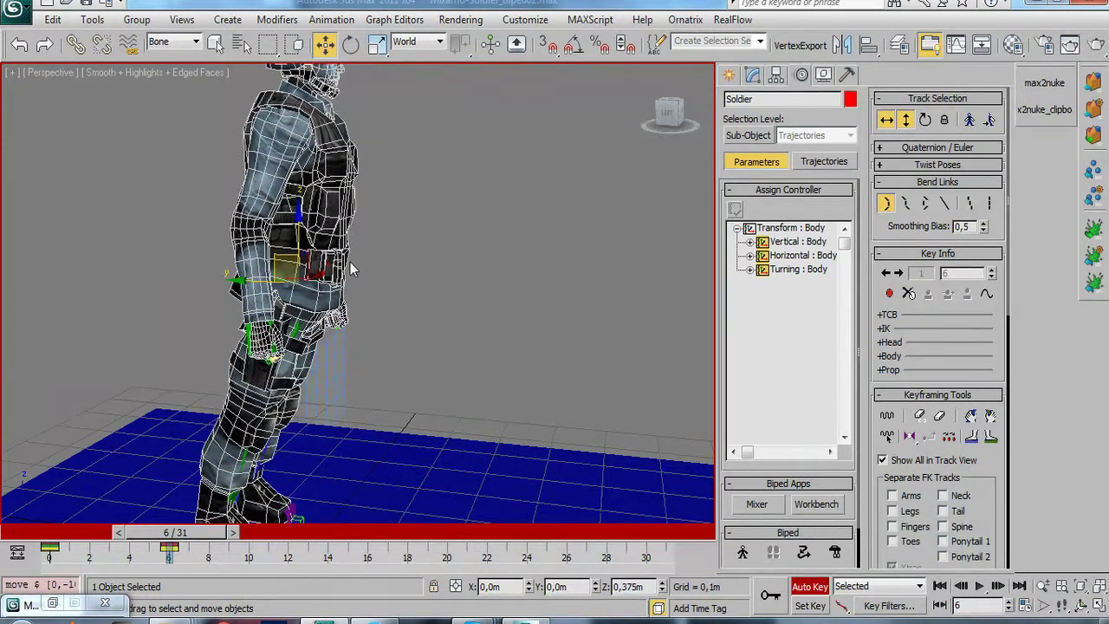
{"action": "right_click", "coordinate": [350, 262]}
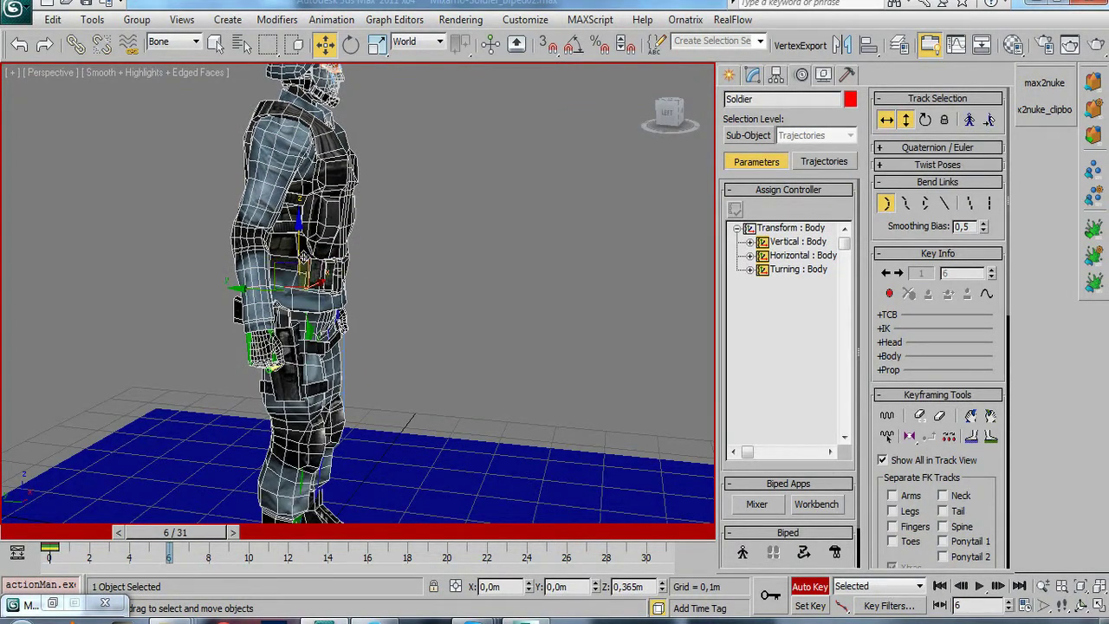
{"action": "mouse_move", "coordinate": [298, 241]}
{"action": "left_mouse_down"}
{"action": "mouse_move", "coordinate": [298, 257]}
{"action": "mouse_move", "coordinate": [299, 242]}
{"action": "left_mouse_up"}
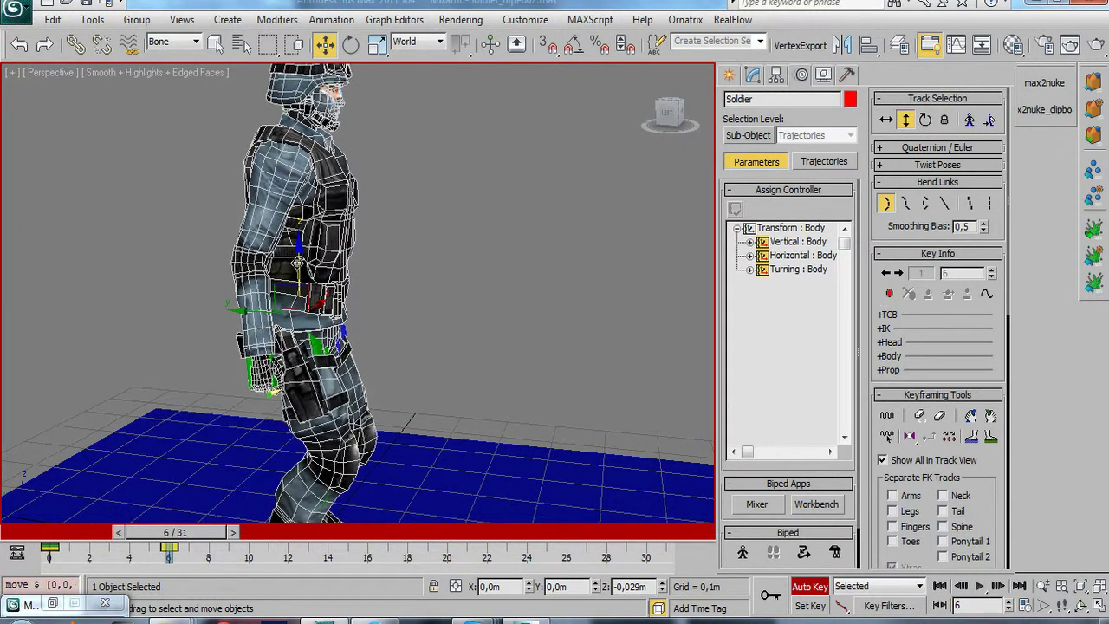
{"action": "left_click_drag", "start_coordinate": [260, 316], "coordinate": [282, 329]}
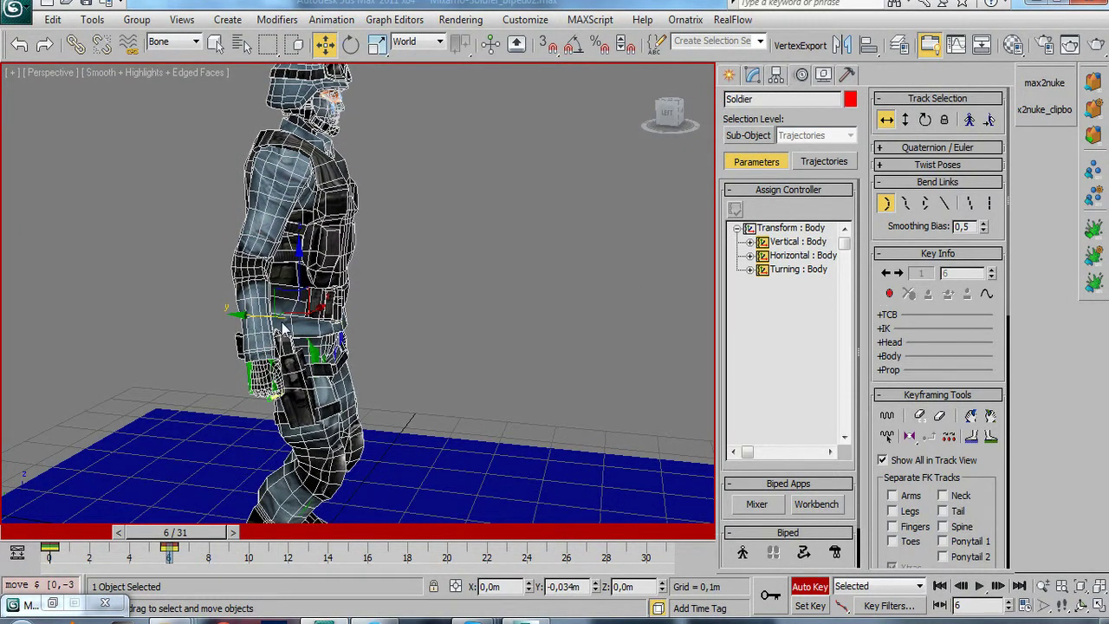
{"action": "key", "text": "ctrl+z"}
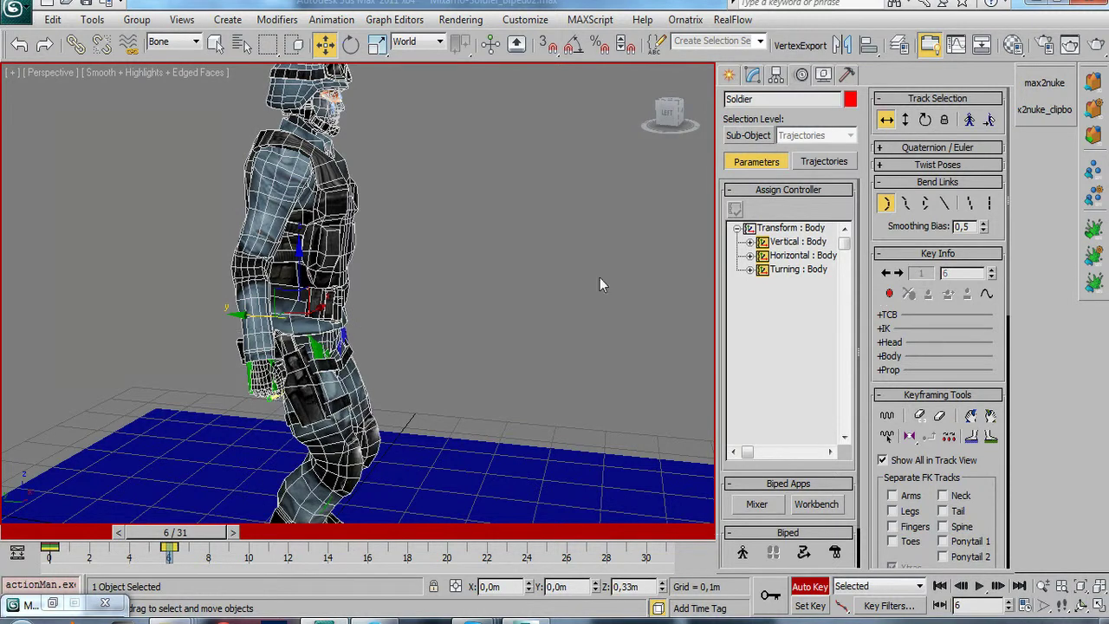
{"action": "left_click", "coordinate": [887, 208]}
{"action": "key", "text": "ctrl+z"}
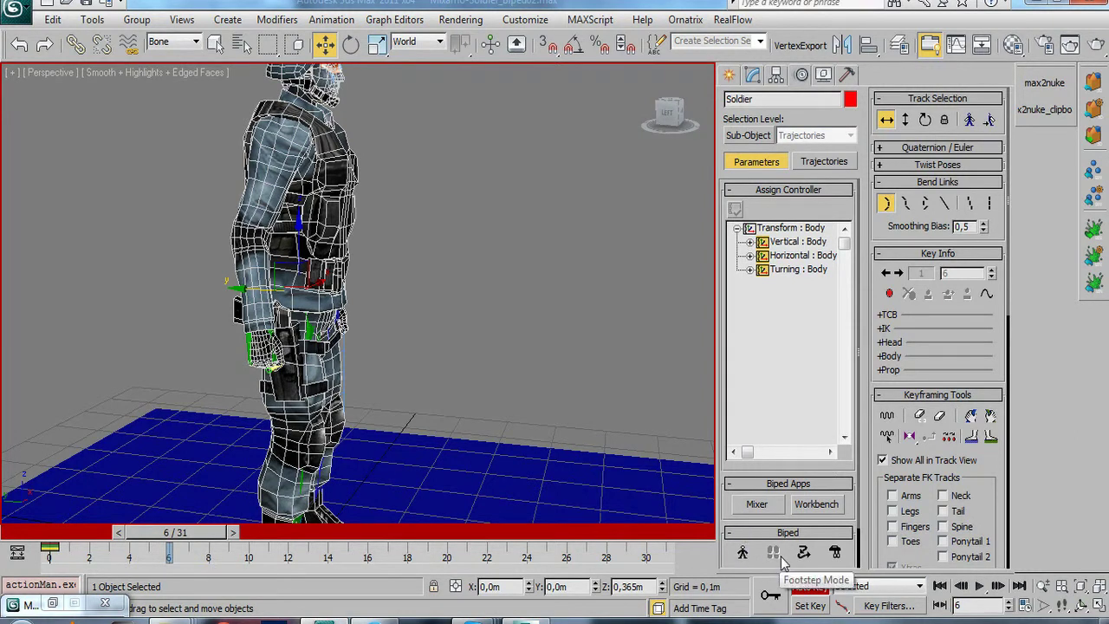
Step: Expand Modes and Display in the Biped rollout and switch In Place Mode on
{"action": "scroll", "coordinate": [858, 561], "scroll_direction": "down", "scroll_amount": 2}
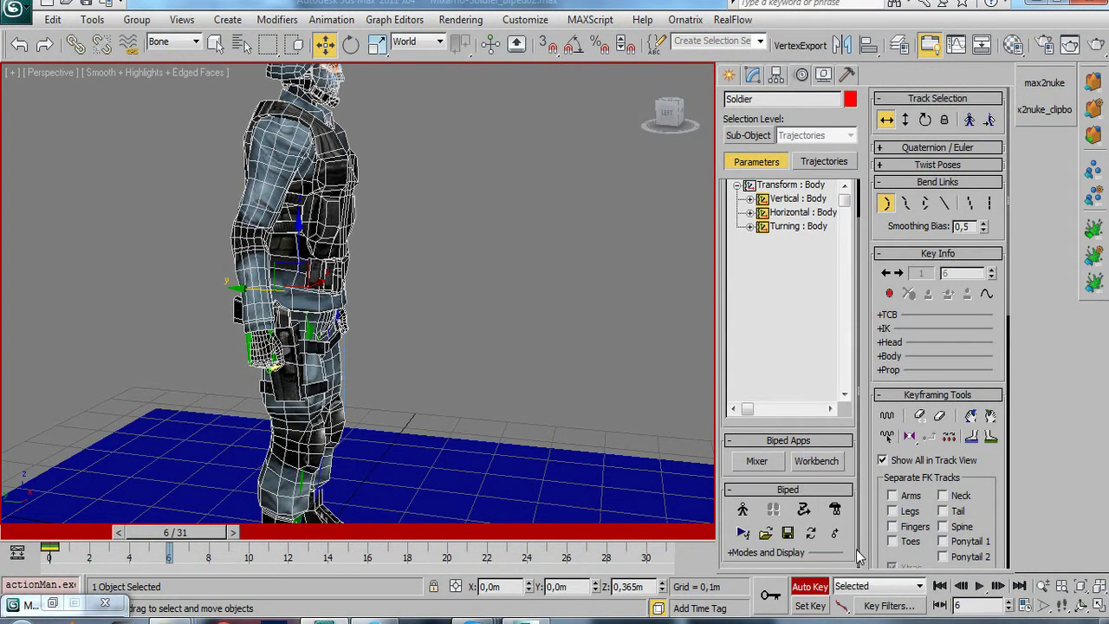
{"action": "left_click", "coordinate": [776, 552]}
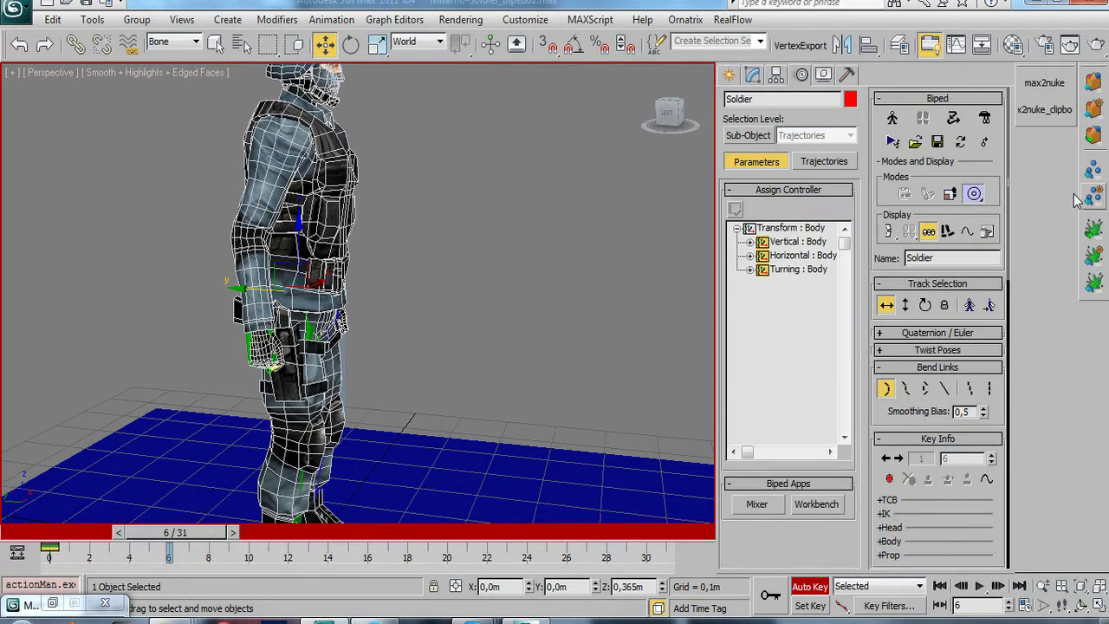
{"action": "left_click", "coordinate": [974, 195]}
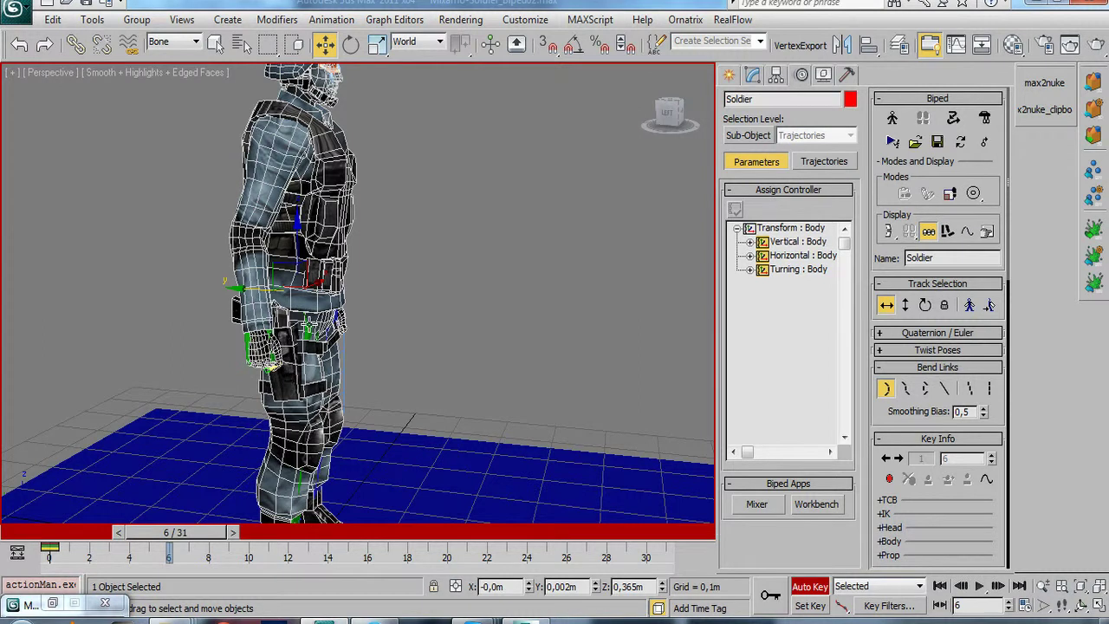
{"action": "middle_click_drag", "start_coordinate": [338, 346], "coordinate": [364, 277]}
{"action": "left_click", "coordinate": [974, 194]}
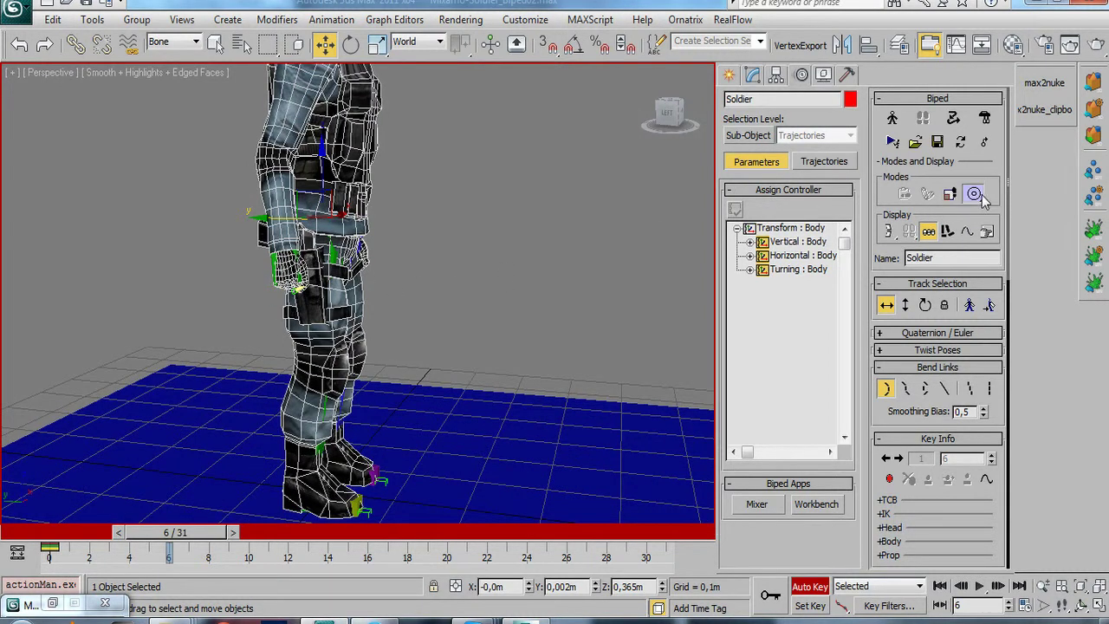
{"action": "key", "text": "ctrl+r"}
{"action": "mouse_move", "coordinate": [347, 262]}
{"action": "left_mouse_down"}
{"action": "mouse_move", "coordinate": [318, 280]}
{"action": "mouse_move", "coordinate": [330, 260]}
{"action": "left_mouse_up"}
{"action": "key", "text": "w"}
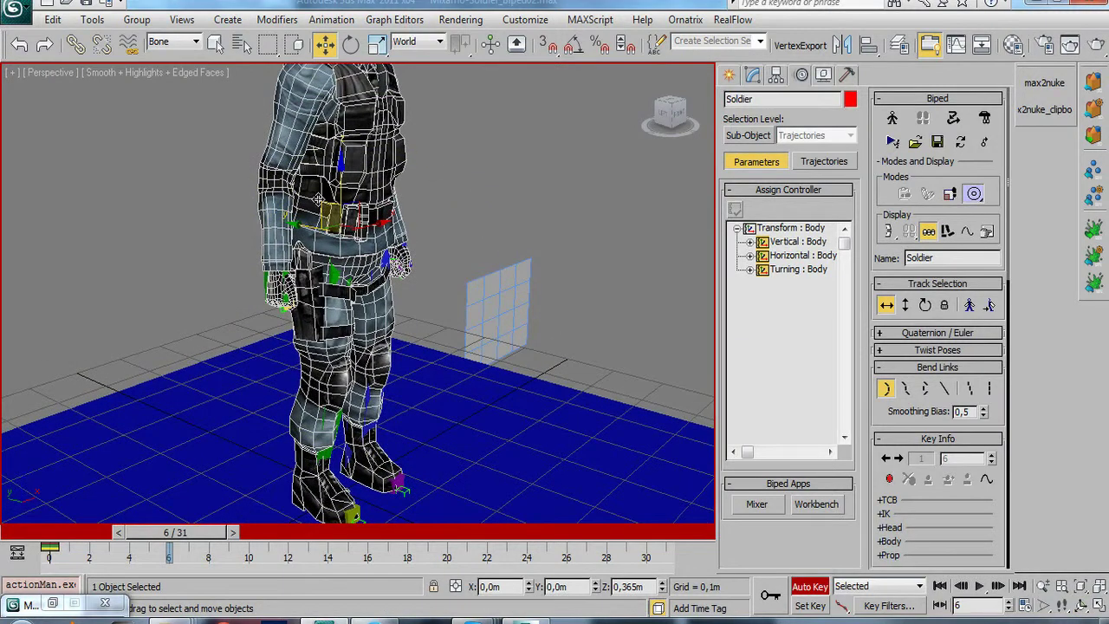
{"action": "middle_click_drag", "start_coordinate": [348, 298], "coordinate": [348, 281]}
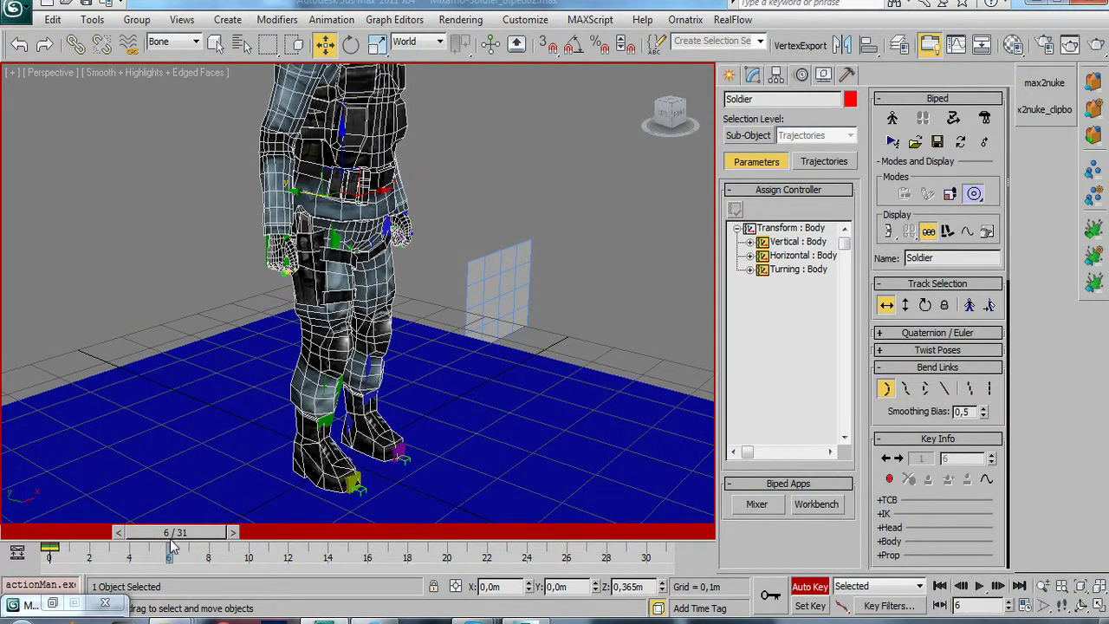
Step: Select both feet and set a key for them at frame 6
{"action": "left_click", "coordinate": [319, 468]}
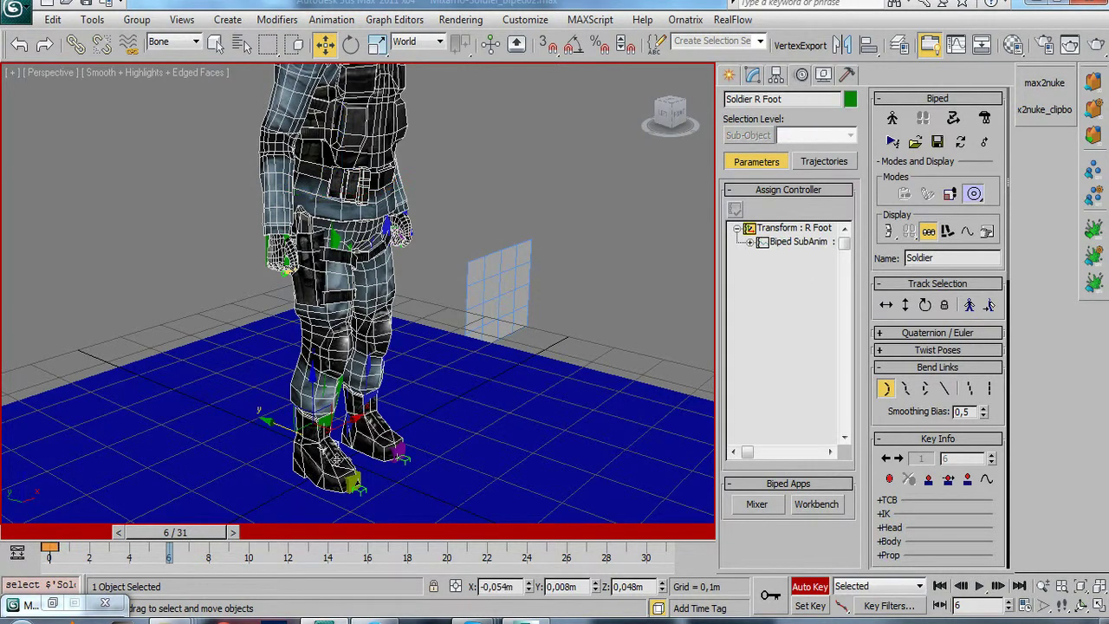
{"action": "left_click", "coordinate": [357, 431], "text": "ctrl"}
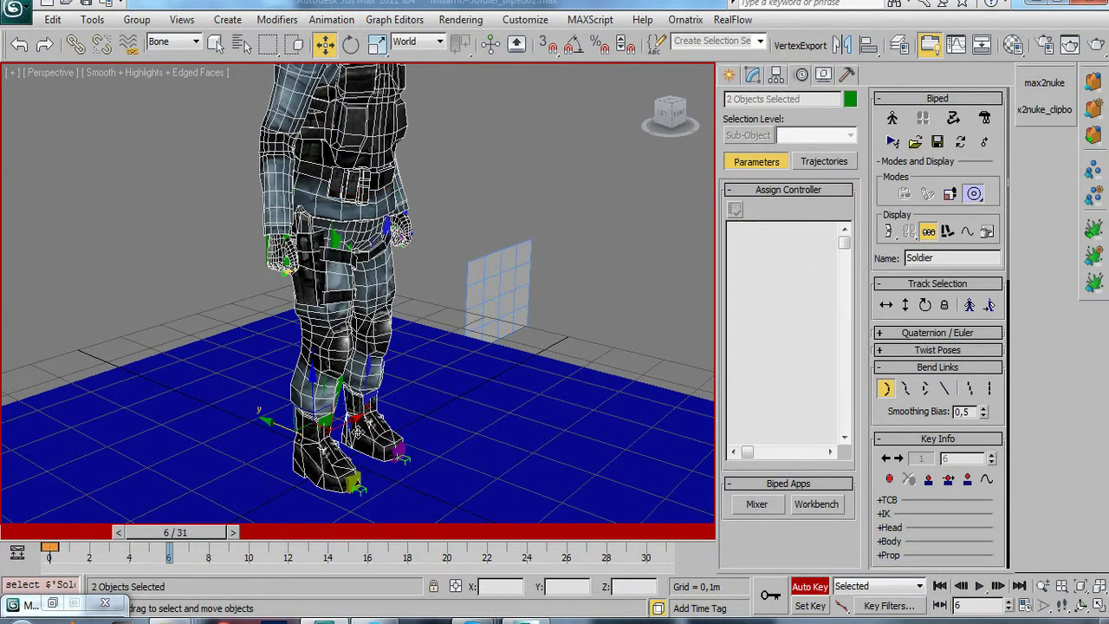
{"action": "left_click", "coordinate": [928, 479]}
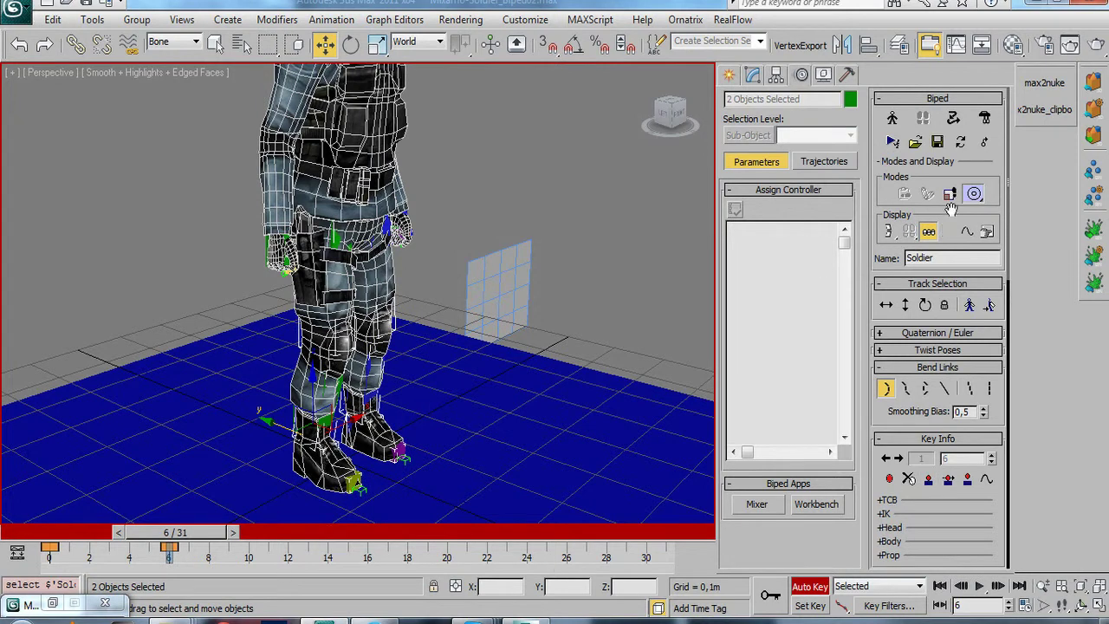
Step: Turn In Place Mode off and lower the biped's body into a crouch at 0.282 m
{"action": "left_click", "coordinate": [905, 304]}
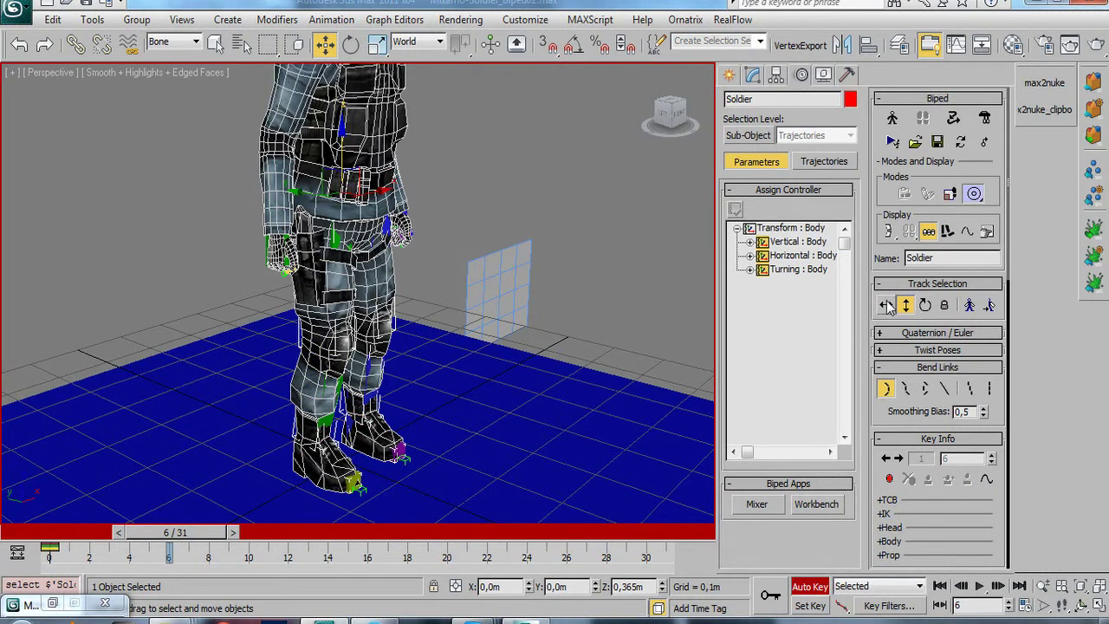
{"action": "left_click_drag", "start_coordinate": [345, 176], "coordinate": [301, 175]}
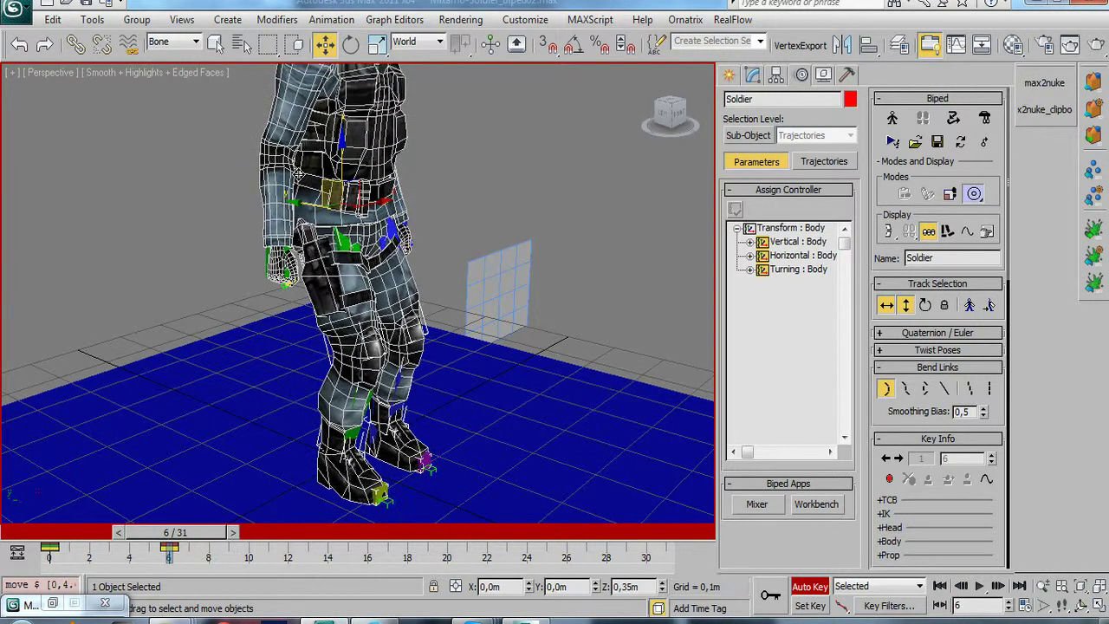
{"action": "key", "text": "ctrl+z"}
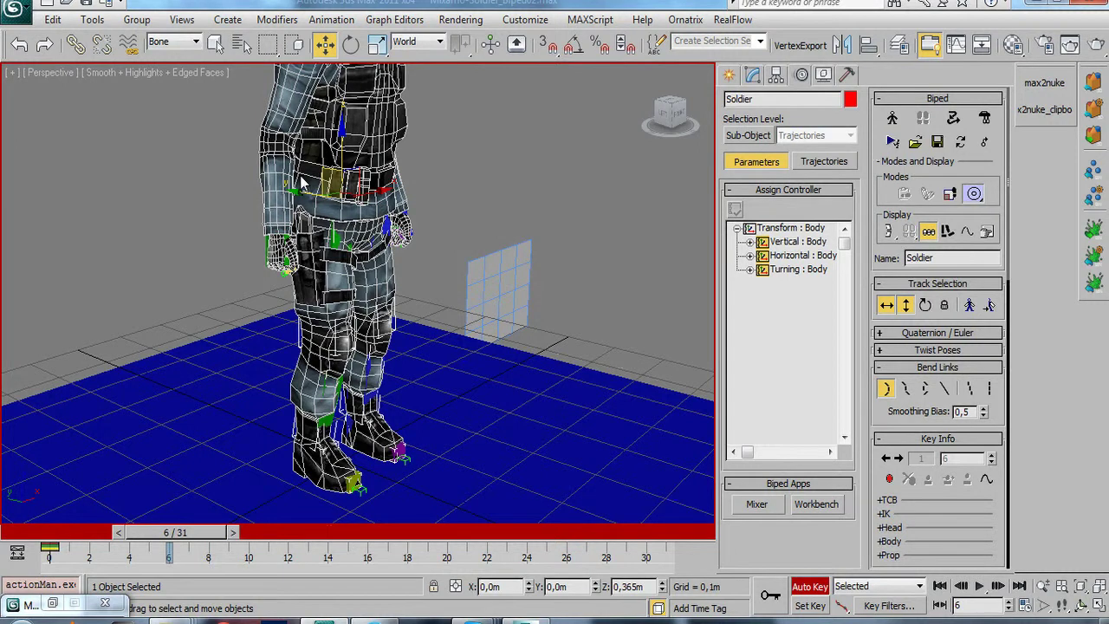
{"action": "left_click", "coordinate": [974, 198]}
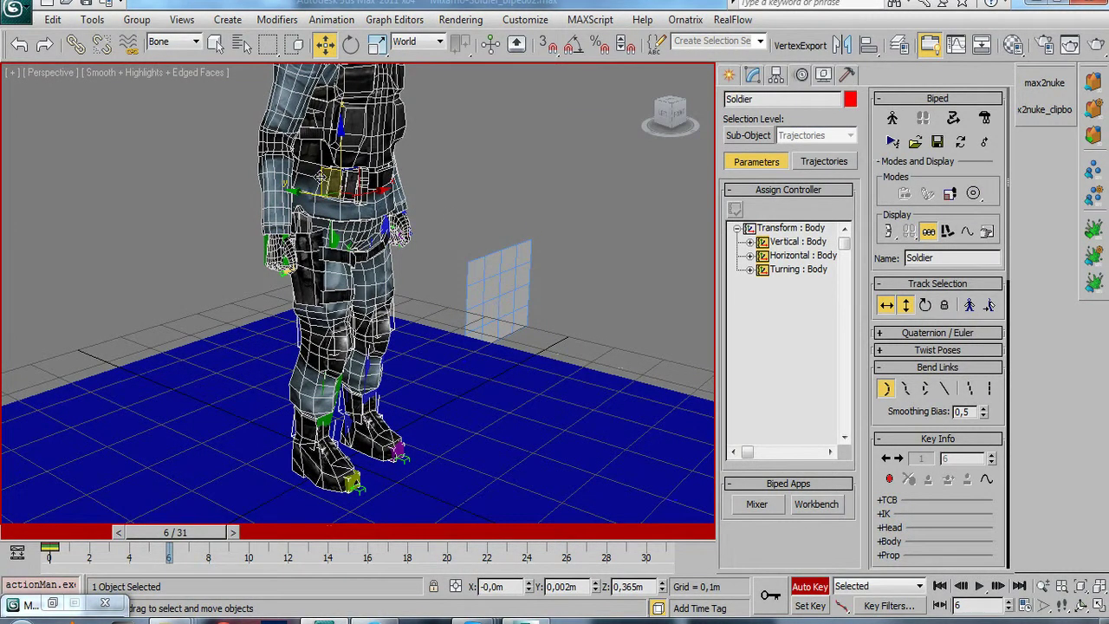
{"action": "mouse_move", "coordinate": [319, 177]}
{"action": "left_mouse_down"}
{"action": "mouse_move", "coordinate": [286, 225]}
{"action": "mouse_move", "coordinate": [344, 200]}
{"action": "mouse_move", "coordinate": [343, 210]}
{"action": "mouse_move", "coordinate": [259, 211]}
{"action": "mouse_move", "coordinate": [315, 247]}
{"action": "mouse_move", "coordinate": [287, 183]}
{"action": "left_mouse_up"}
Step: Lower the body to 0.271 m, check the crouch from the side, and select the spine
{"action": "left_click_drag", "start_coordinate": [326, 171], "coordinate": [332, 236]}
{"action": "key", "text": "ctrl+r"}
{"action": "mouse_move", "coordinate": [347, 294]}
{"action": "left_mouse_down"}
{"action": "mouse_move", "coordinate": [424, 303]}
{"action": "mouse_move", "coordinate": [381, 299]}
{"action": "left_mouse_up"}
{"action": "scroll", "coordinate": [424, 302], "scroll_direction": "down", "scroll_amount": 3}
{"action": "scroll", "coordinate": [381, 299], "scroll_direction": "up", "scroll_amount": 2}
{"action": "scroll", "coordinate": [381, 331], "scroll_direction": "up", "scroll_amount": 2}
{"action": "scroll", "coordinate": [390, 336], "scroll_direction": "up", "scroll_amount": 1}
{"action": "scroll", "coordinate": [381, 312], "scroll_direction": "up", "scroll_amount": 1}
{"action": "key", "text": "w"}
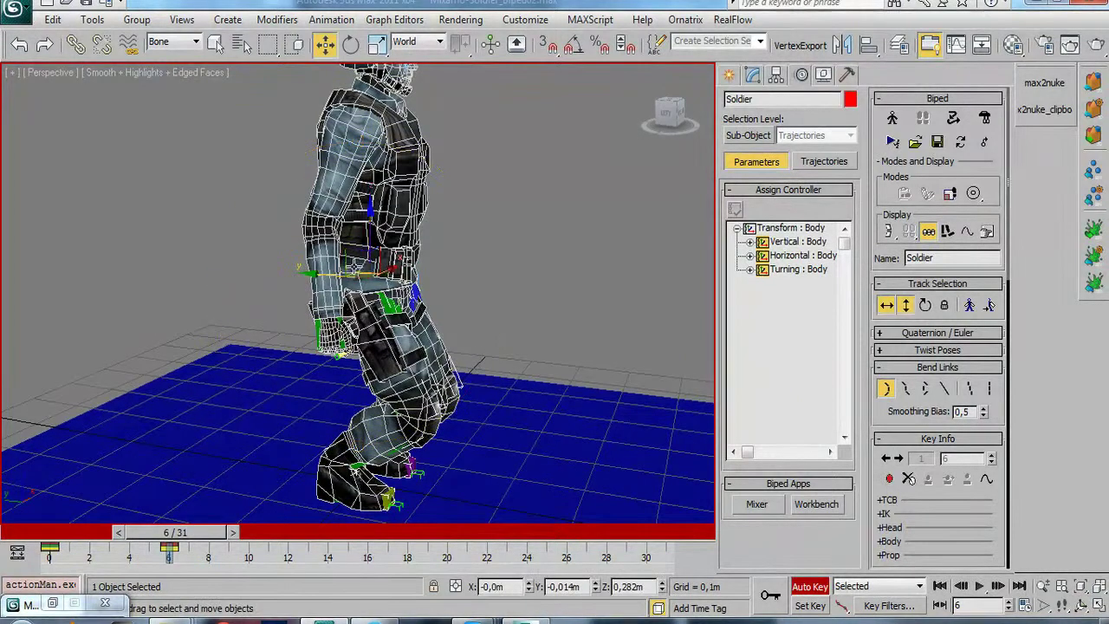
{"action": "mouse_move", "coordinate": [350, 253]}
{"action": "left_mouse_down"}
{"action": "mouse_move", "coordinate": [353, 262]}
{"action": "mouse_move", "coordinate": [353, 251]}
{"action": "left_mouse_up"}
{"action": "middle_click_drag", "start_coordinate": [416, 276], "coordinate": [381, 260], "text": "alt"}
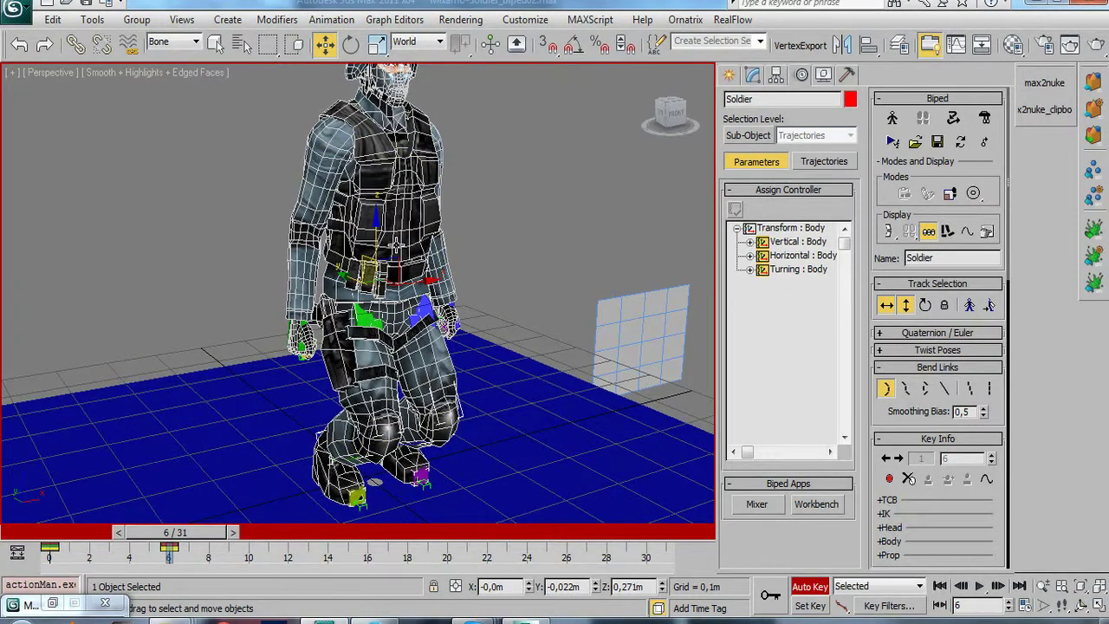
{"action": "left_click", "coordinate": [395, 248]}
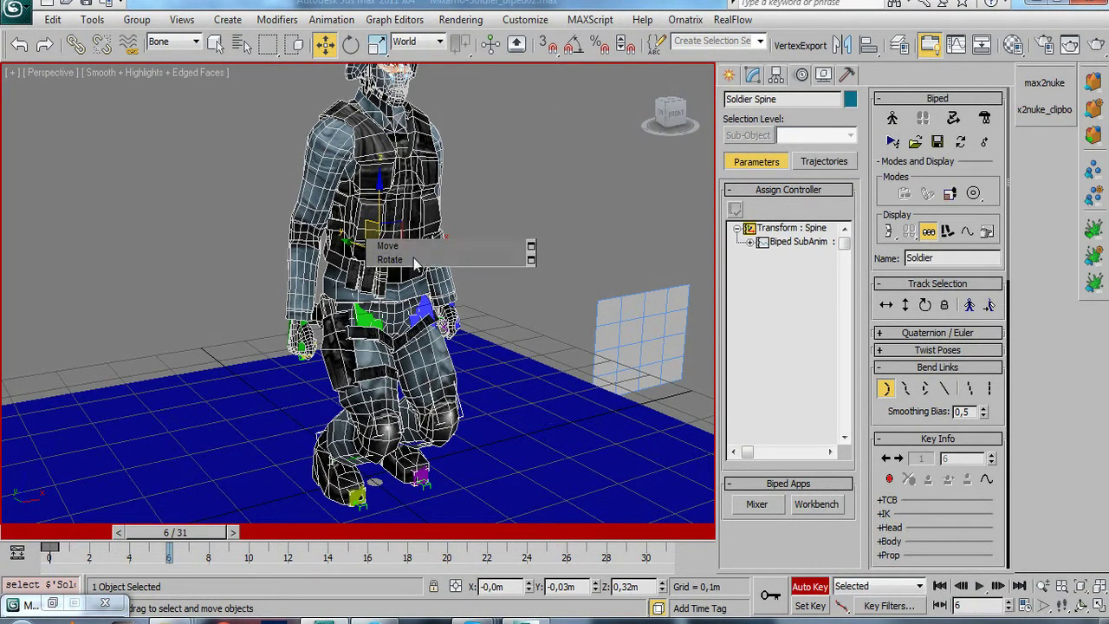
Step: Rotate the spine to lean the soldier's upper body forward
{"action": "key", "text": "e"}
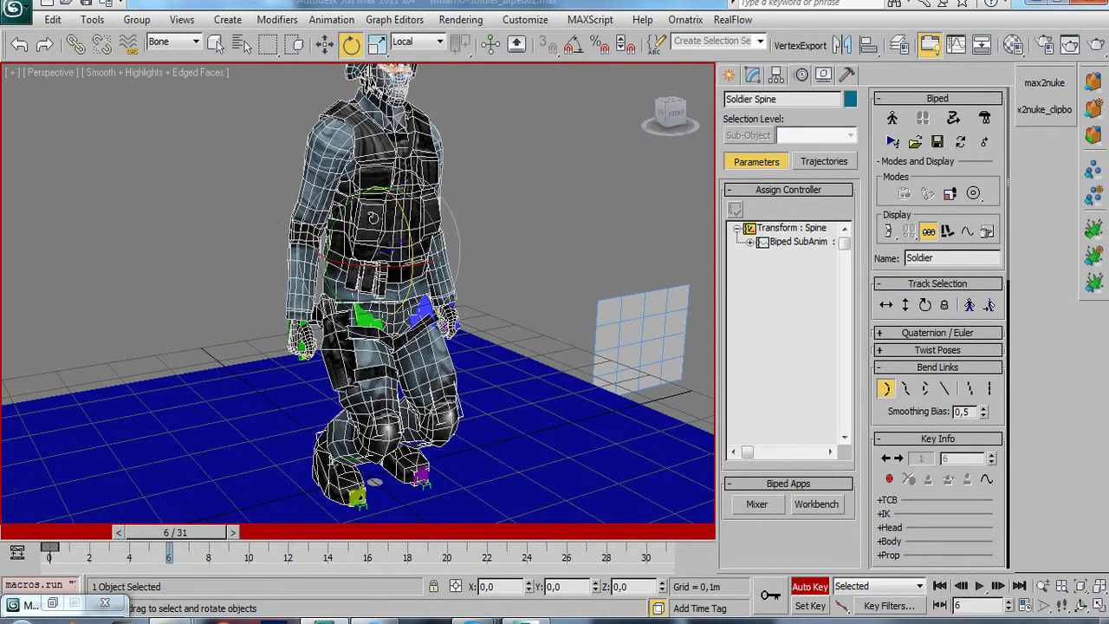
{"action": "mouse_move", "coordinate": [409, 220]}
{"action": "left_mouse_down"}
{"action": "mouse_move", "coordinate": [366, 284]}
{"action": "mouse_move", "coordinate": [394, 270]}
{"action": "mouse_move", "coordinate": [401, 303]}
{"action": "mouse_move", "coordinate": [520, 290]}
{"action": "left_mouse_up"}
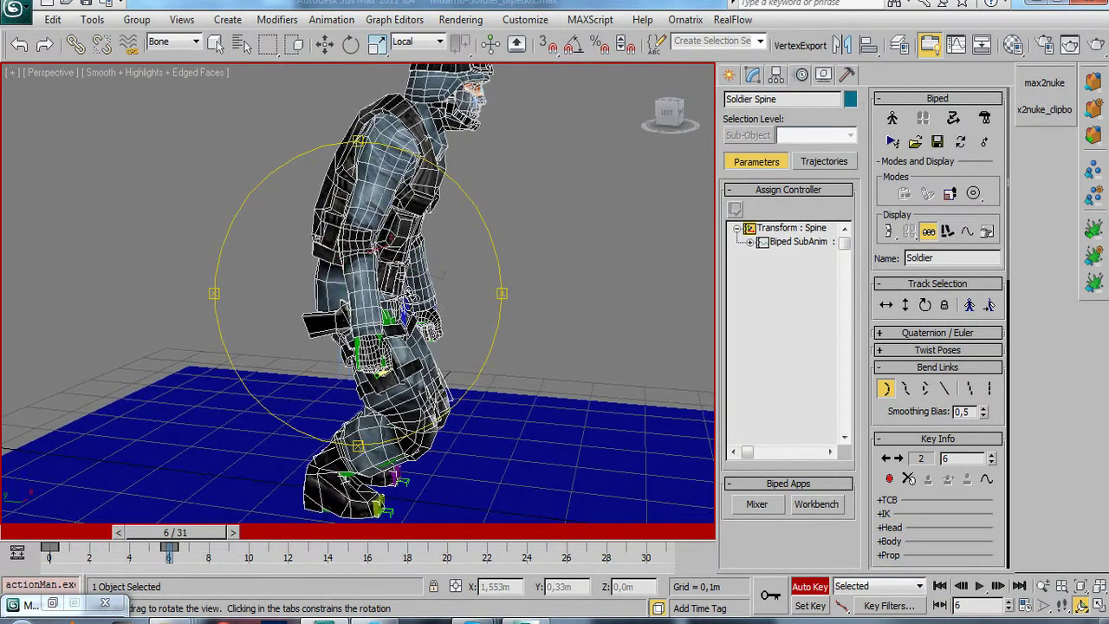
{"action": "right_click", "coordinate": [541, 287]}
Step: Move Body Vertical down so the body sits at 0.247 m in the kneel
{"action": "left_click", "coordinate": [905, 304]}
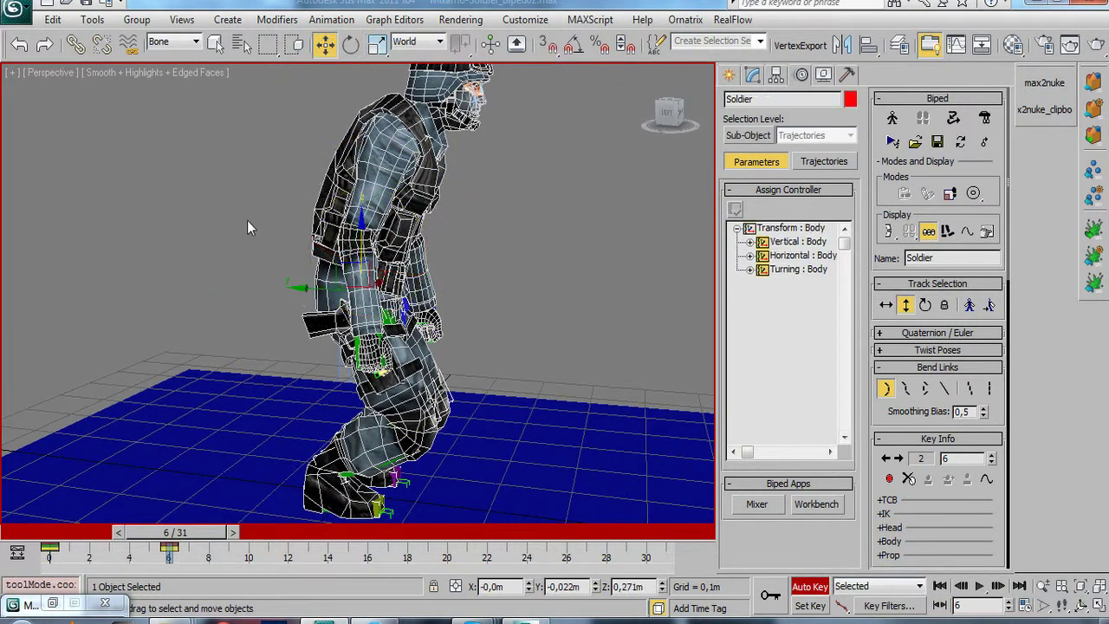
{"action": "left_click_drag", "start_coordinate": [357, 227], "coordinate": [355, 247]}
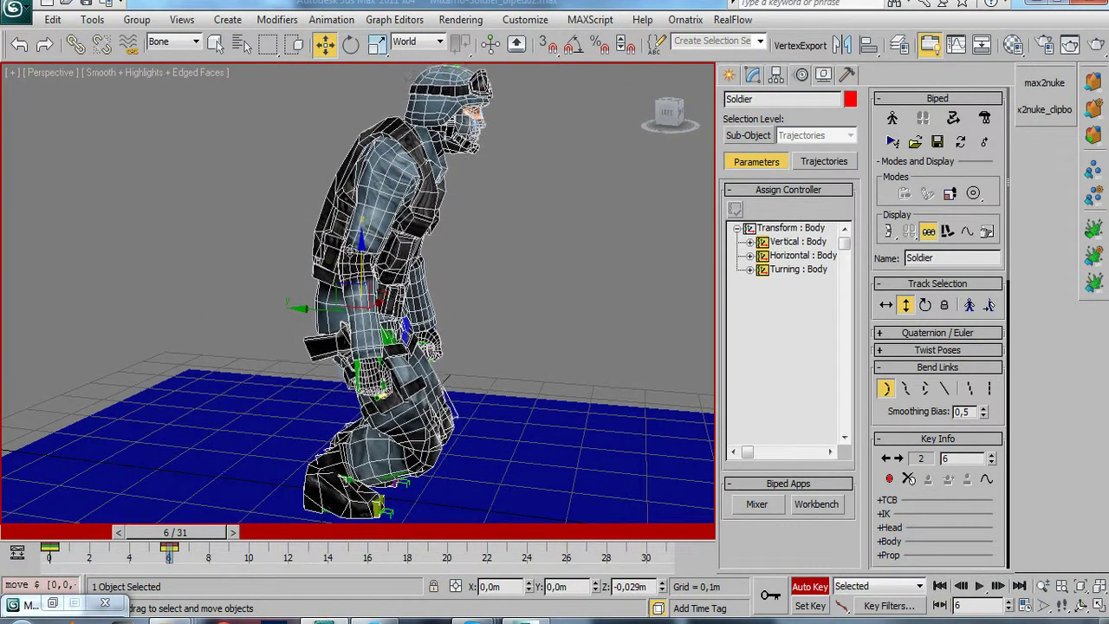
{"action": "scroll", "coordinate": [356, 247], "scroll_direction": "up", "scroll_amount": 3}
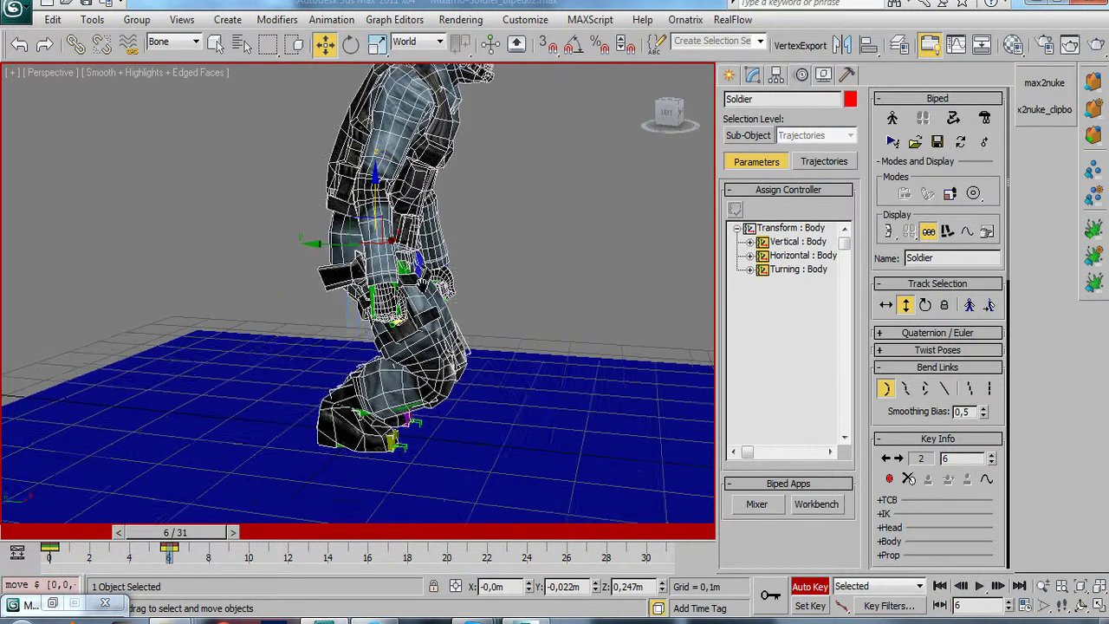
{"action": "key", "text": "ctrl+r"}
{"action": "mouse_move", "coordinate": [355, 260]}
{"action": "left_mouse_down"}
{"action": "mouse_move", "coordinate": [364, 336]}
{"action": "mouse_move", "coordinate": [347, 438]}
{"action": "left_mouse_up"}
Step: Select Soldier R Foot and rotate it about 17° around X
{"action": "right_click", "coordinate": [346, 438]}
{"action": "left_click", "coordinate": [344, 432]}
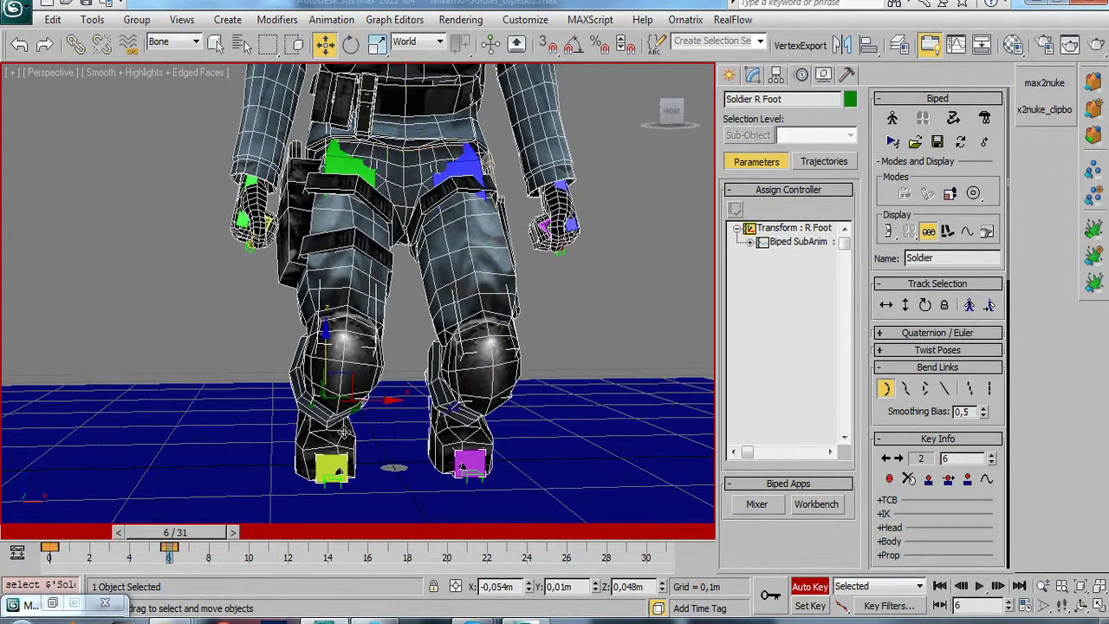
{"action": "left_click_drag", "start_coordinate": [370, 401], "coordinate": [355, 364]}
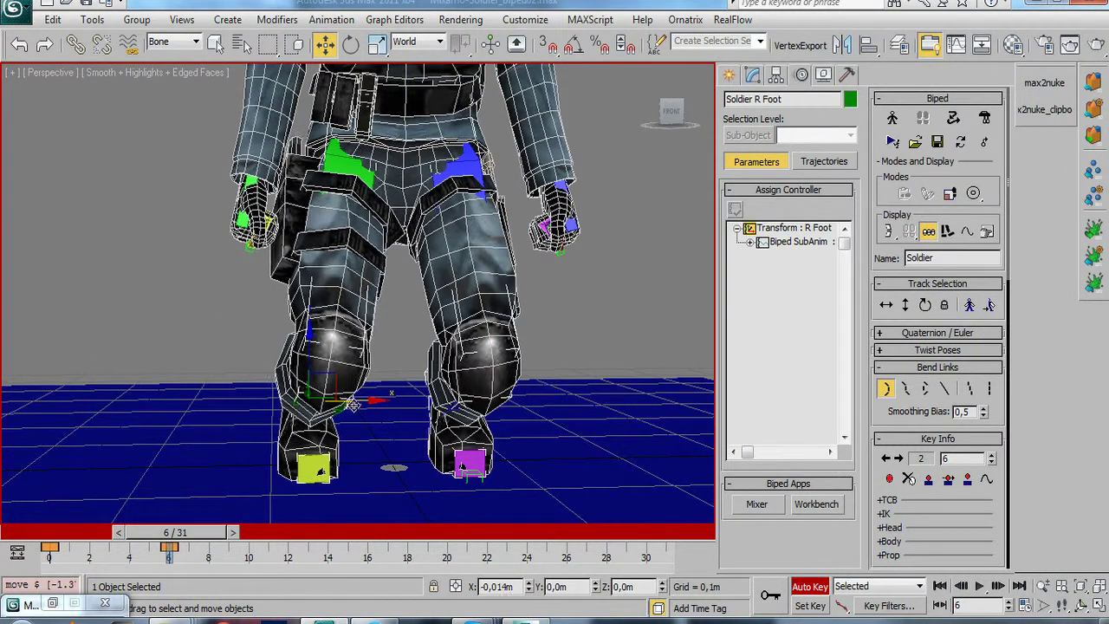
{"action": "key", "text": "ctrl+z"}
{"action": "right_click", "coordinate": [357, 368]}
{"action": "left_click", "coordinate": [373, 380]}
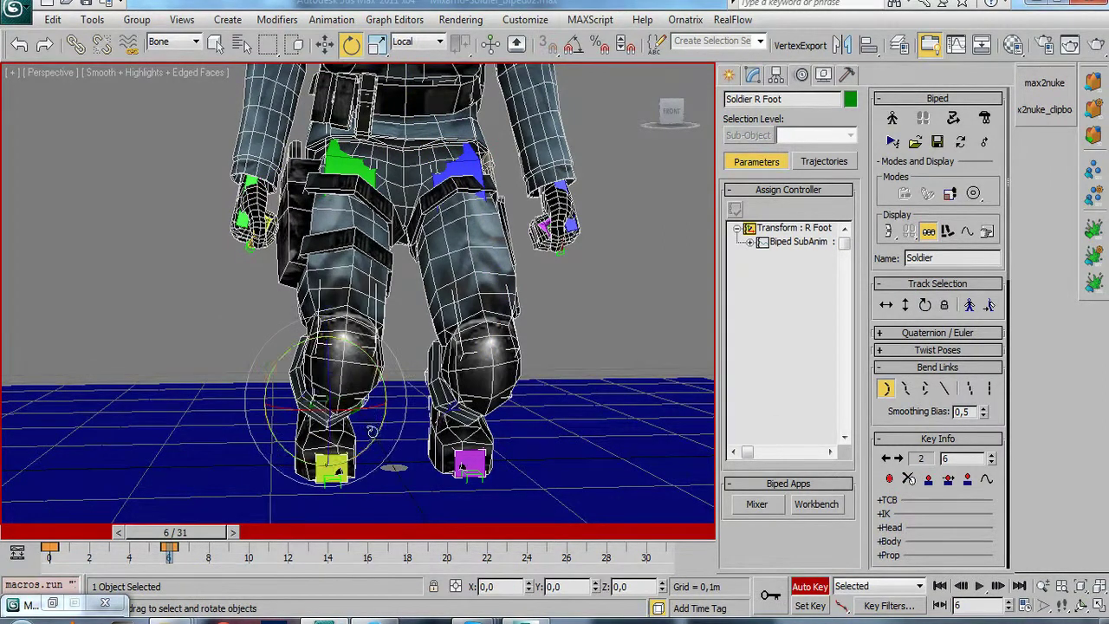
{"action": "mouse_move", "coordinate": [366, 410]}
{"action": "left_mouse_down"}
{"action": "mouse_move", "coordinate": [340, 414]}
{"action": "mouse_move", "coordinate": [352, 418]}
{"action": "left_mouse_up"}
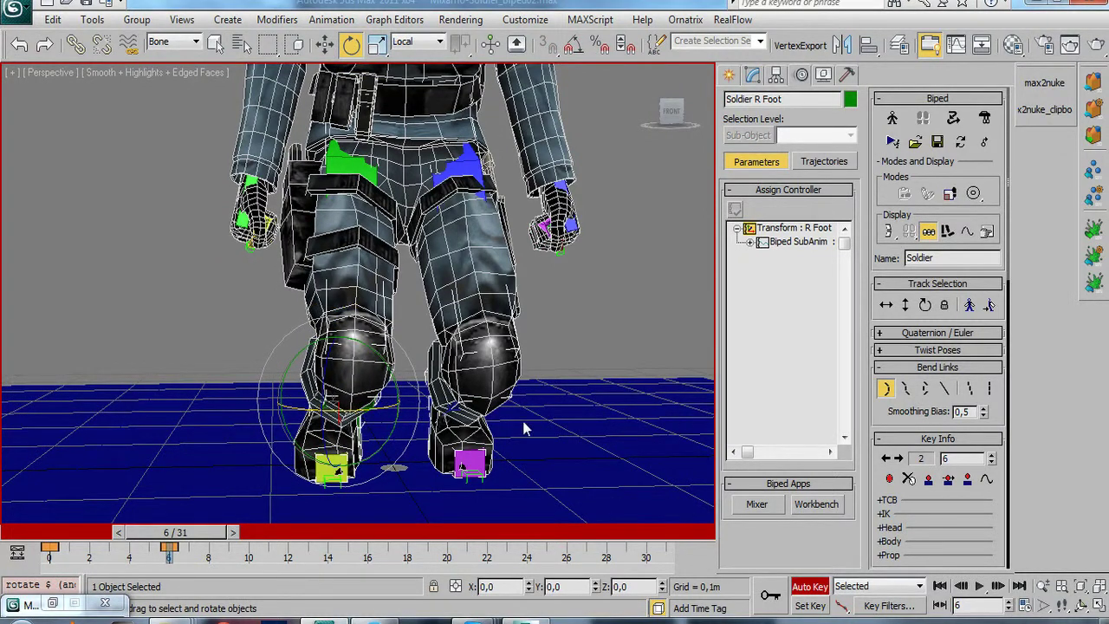
{"action": "key", "text": "ctrl+r"}
{"action": "right_click", "coordinate": [451, 430]}
Step: Rotate R Thigh and then L Thigh outward, checking the leg spread from orbited views
{"action": "left_click", "coordinate": [346, 279]}
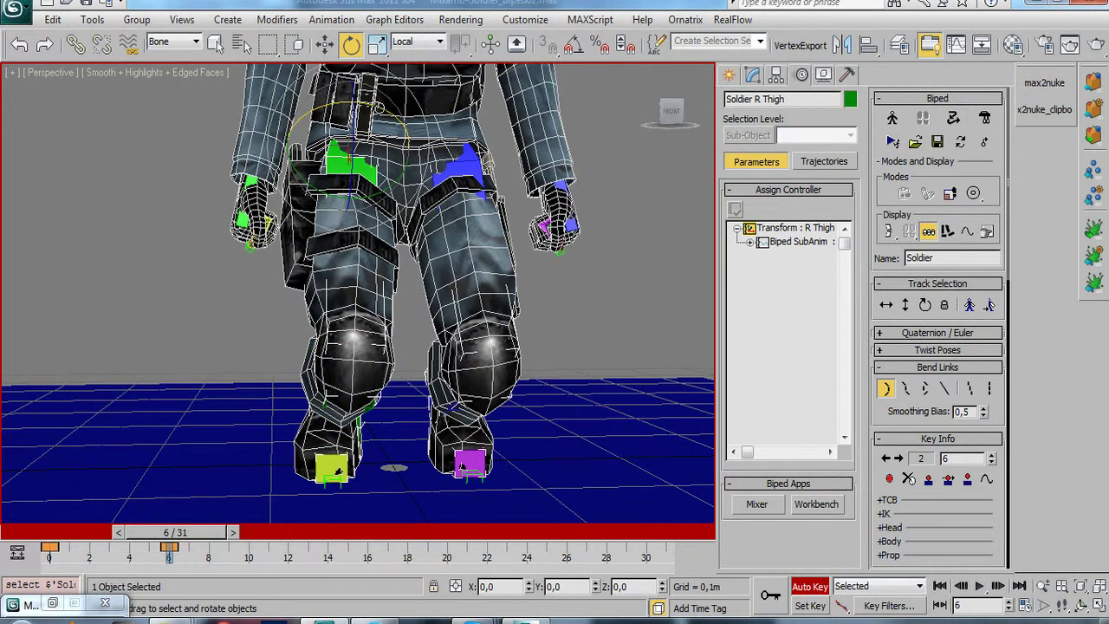
{"action": "left_click_drag", "start_coordinate": [379, 107], "coordinate": [367, 105]}
{"action": "key", "text": "ctrl+r"}
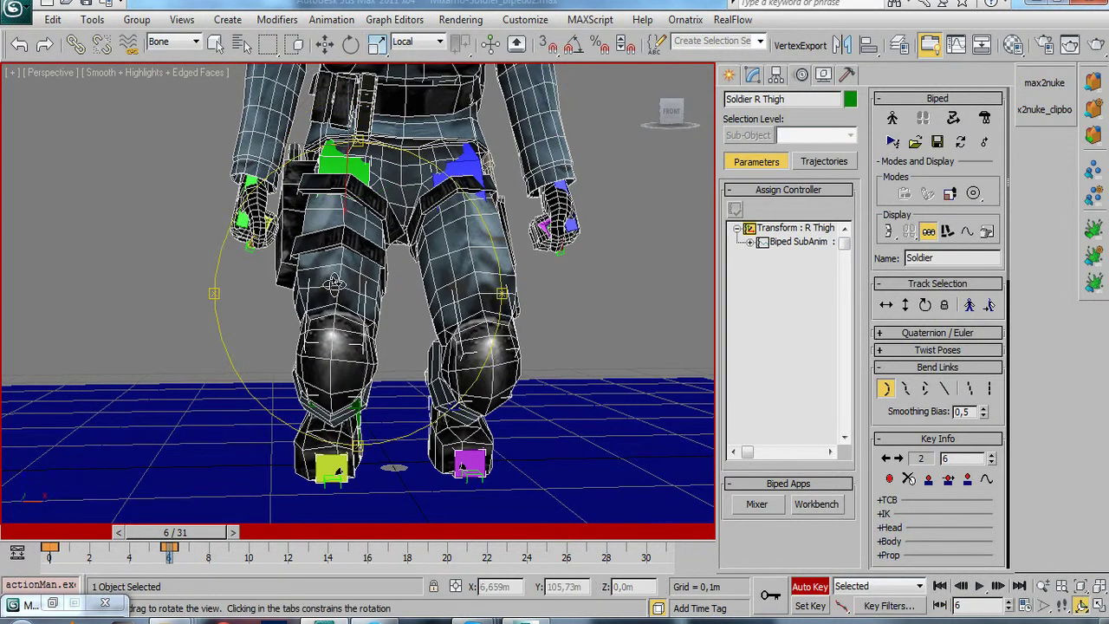
{"action": "left_click_drag", "start_coordinate": [370, 195], "coordinate": [315, 324]}
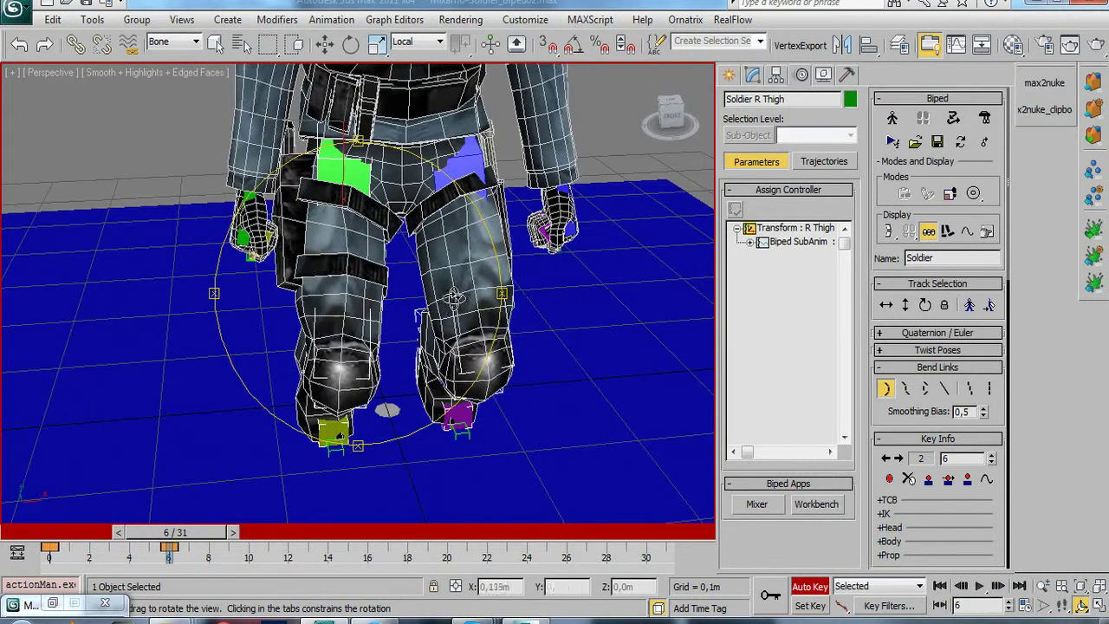
{"action": "right_click", "coordinate": [468, 161]}
{"action": "left_click", "coordinate": [467, 161]}
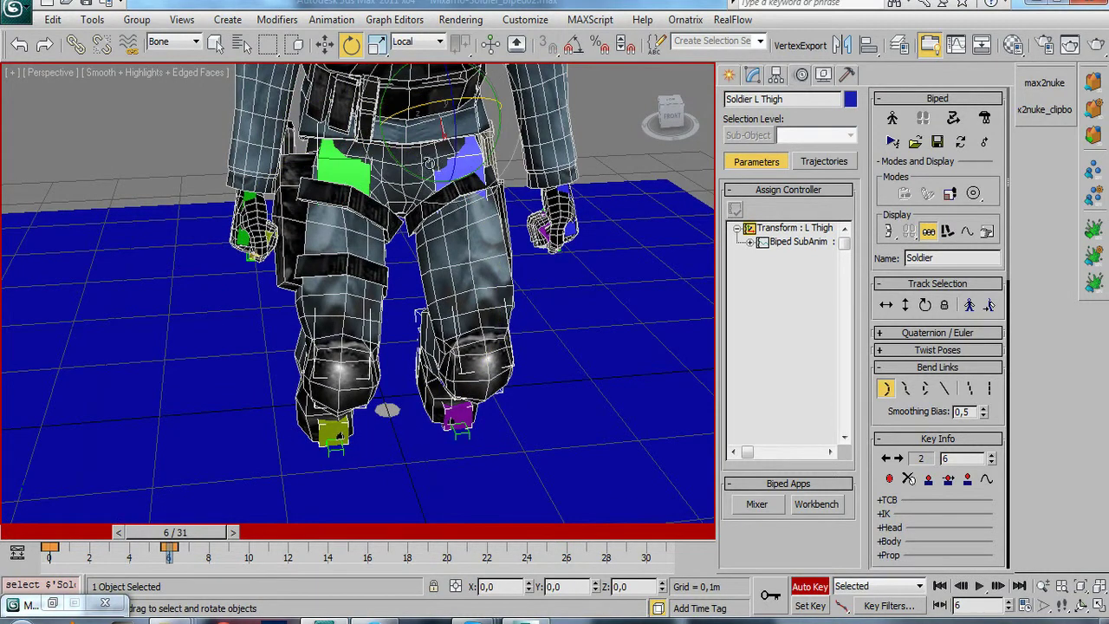
{"action": "left_click_drag", "start_coordinate": [419, 174], "coordinate": [428, 181]}
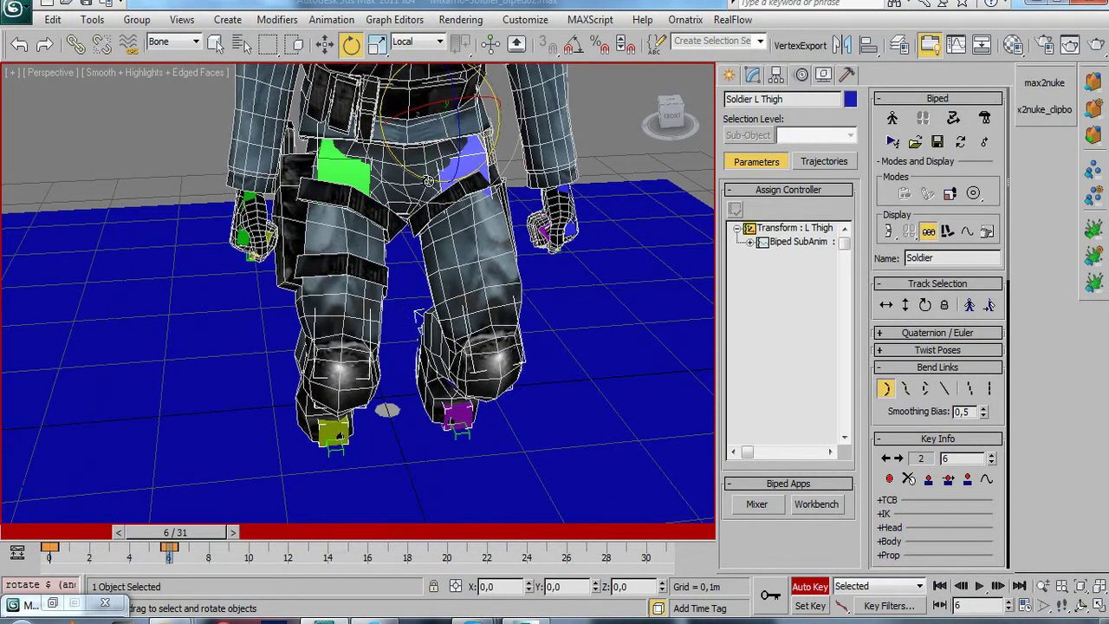
{"action": "key", "text": "ctrl+r"}
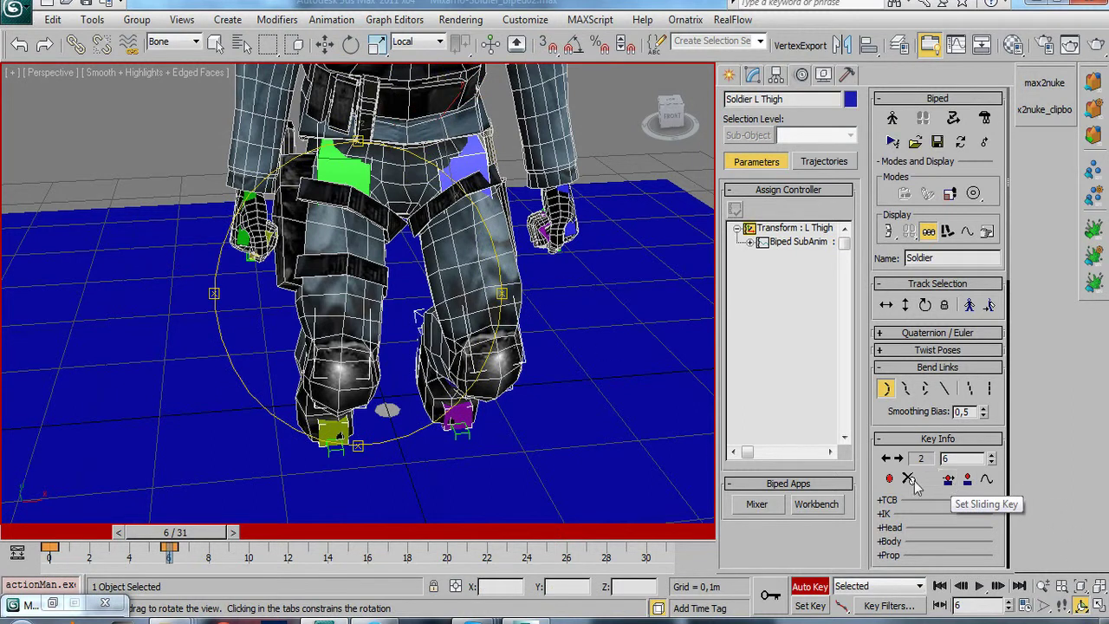
{"action": "left_click_drag", "start_coordinate": [334, 380], "coordinate": [364, 361]}
{"action": "right_click", "coordinate": [345, 401]}
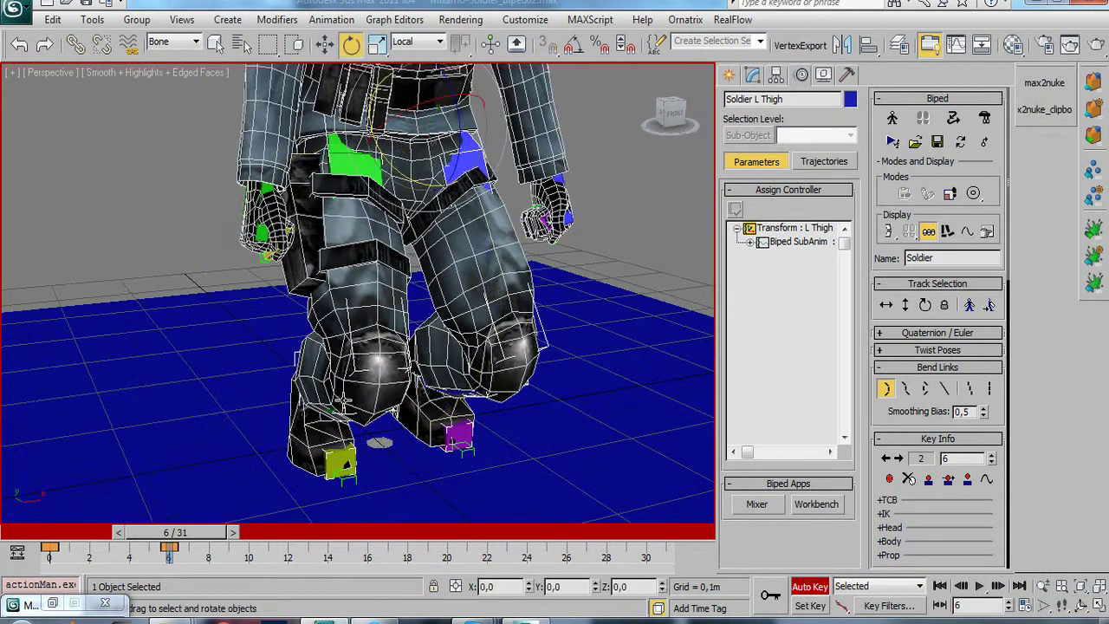
{"action": "left_click", "coordinate": [309, 440]}
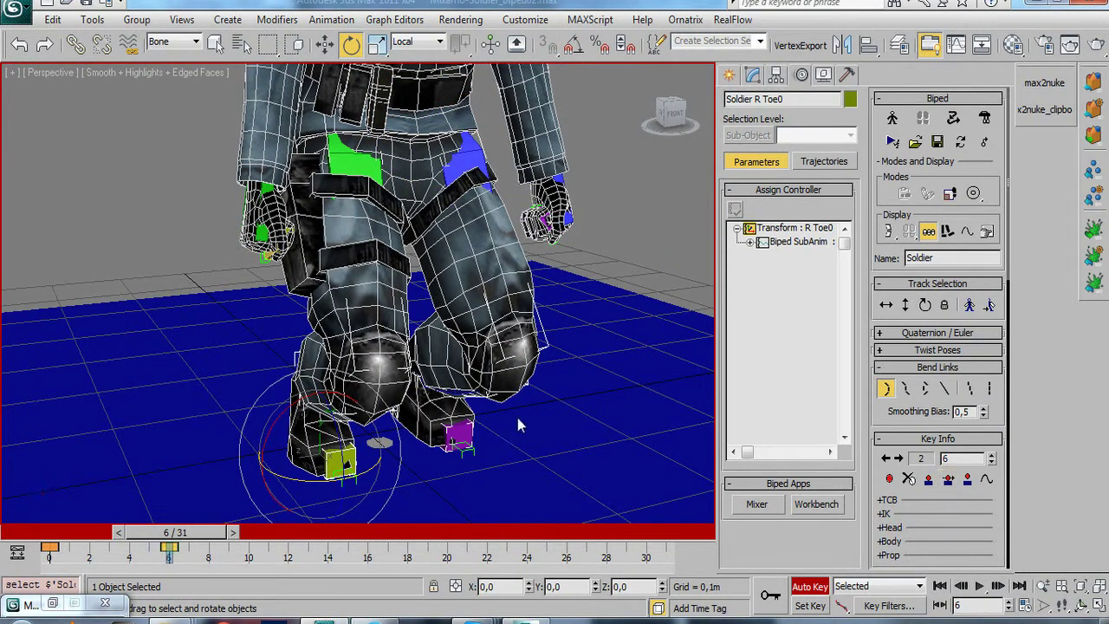
Step: Slide R Toe0 to the left and set a planted key at frame 6
{"action": "mouse_move", "coordinate": [310, 468]}
{"action": "left_mouse_down"}
{"action": "mouse_move", "coordinate": [290, 476]}
{"action": "mouse_move", "coordinate": [364, 416]}
{"action": "left_mouse_up"}
{"action": "key", "text": "ctrl+z"}
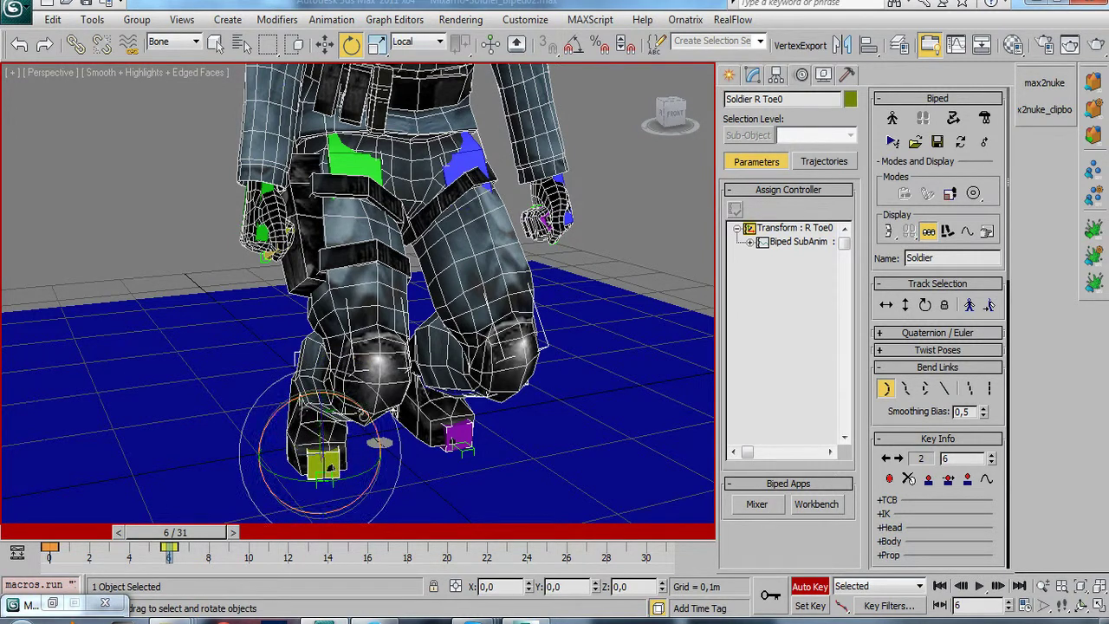
{"action": "right_click", "coordinate": [367, 365]}
{"action": "left_click", "coordinate": [381, 370]}
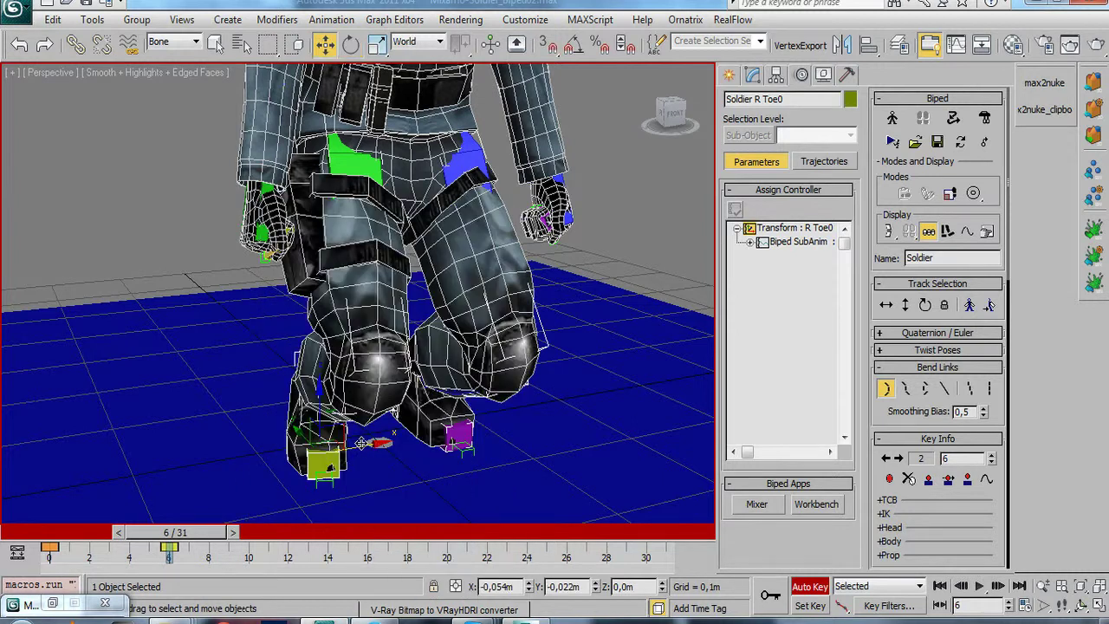
{"action": "left_click_drag", "start_coordinate": [358, 445], "coordinate": [338, 446]}
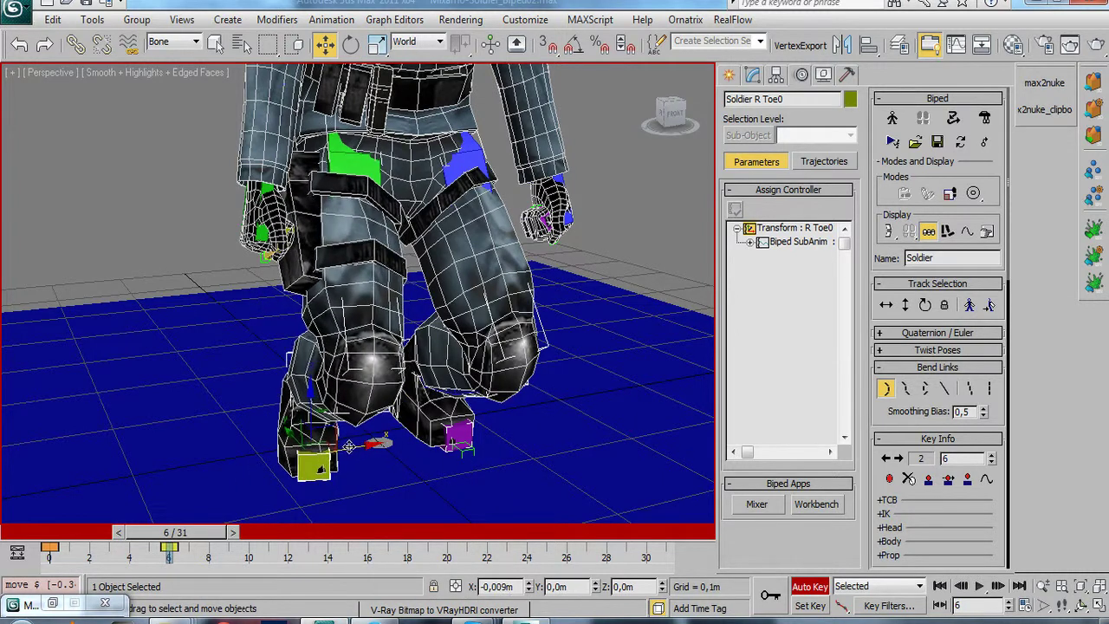
{"action": "left_click", "coordinate": [425, 407]}
{"action": "left_click", "coordinate": [948, 479]}
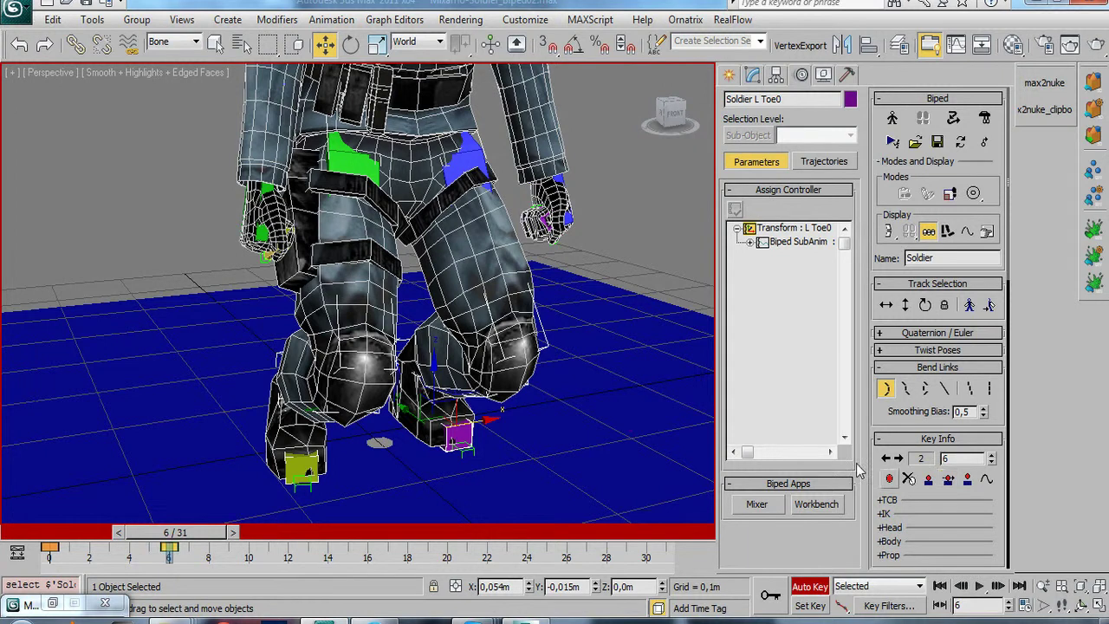
Step: Slide L Toe0 slightly inward, key it, and scrub frames 0–6 to check
{"action": "right_click", "coordinate": [492, 421]}
{"action": "left_click", "coordinate": [516, 387]}
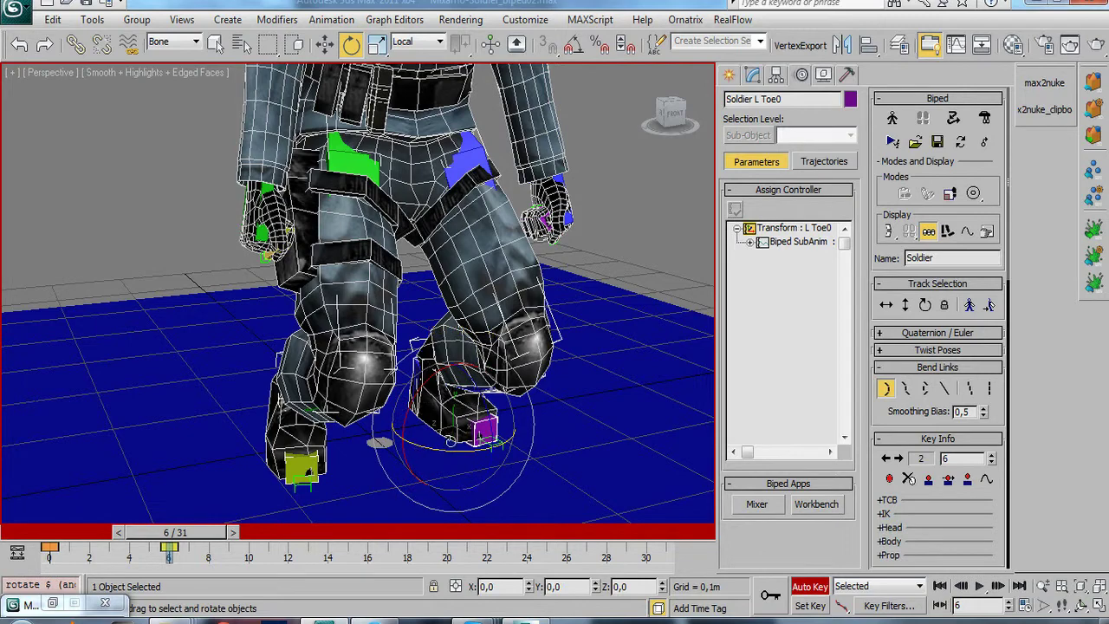
{"action": "key", "text": "ctrl+r"}
{"action": "mouse_move", "coordinate": [356, 444]}
{"action": "left_mouse_down"}
{"action": "mouse_move", "coordinate": [220, 389]}
{"action": "mouse_move", "coordinate": [417, 348]}
{"action": "mouse_move", "coordinate": [149, 565]}
{"action": "mouse_move", "coordinate": [158, 539]}
{"action": "mouse_move", "coordinate": [149, 541]}
{"action": "mouse_move", "coordinate": [171, 542]}
{"action": "left_mouse_up"}
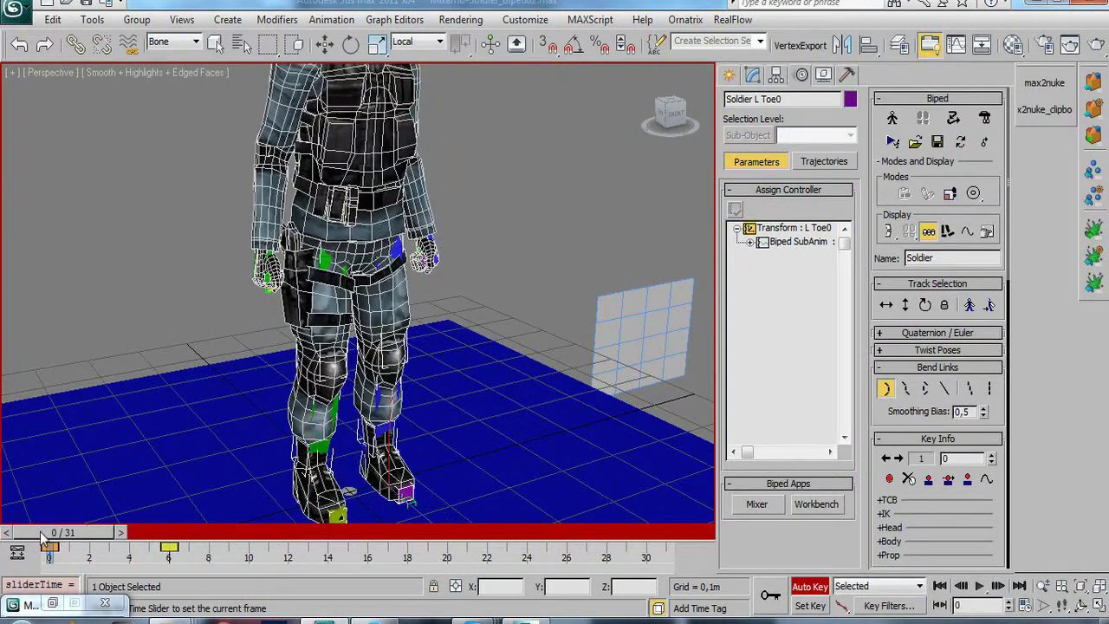
{"action": "middle_click_drag", "start_coordinate": [358, 347], "coordinate": [358, 286], "text": "alt"}
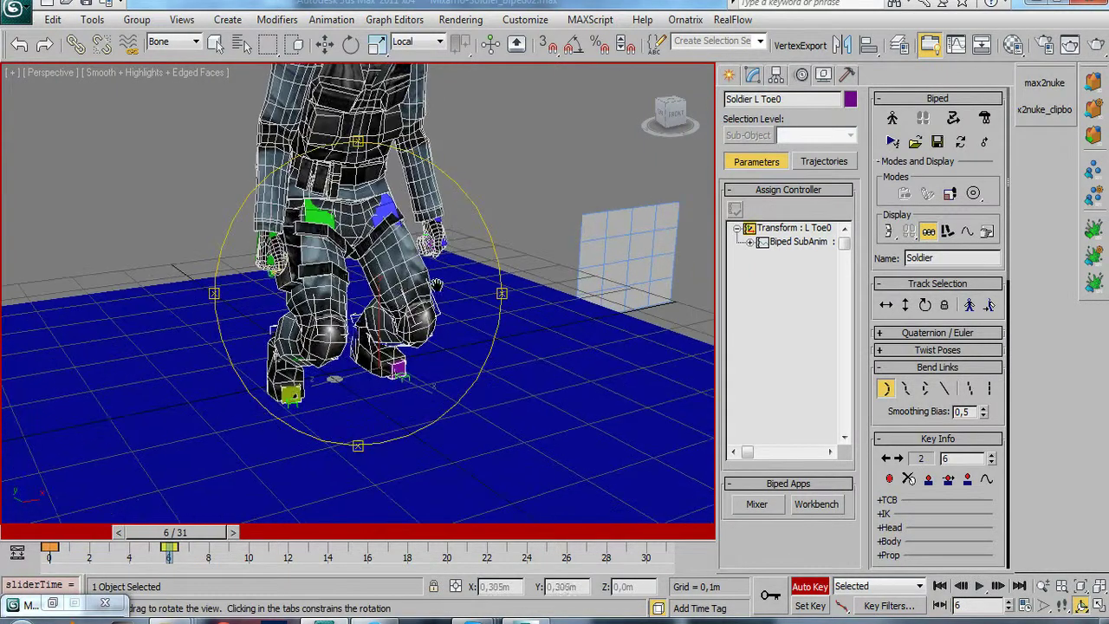
{"action": "key", "text": "e"}
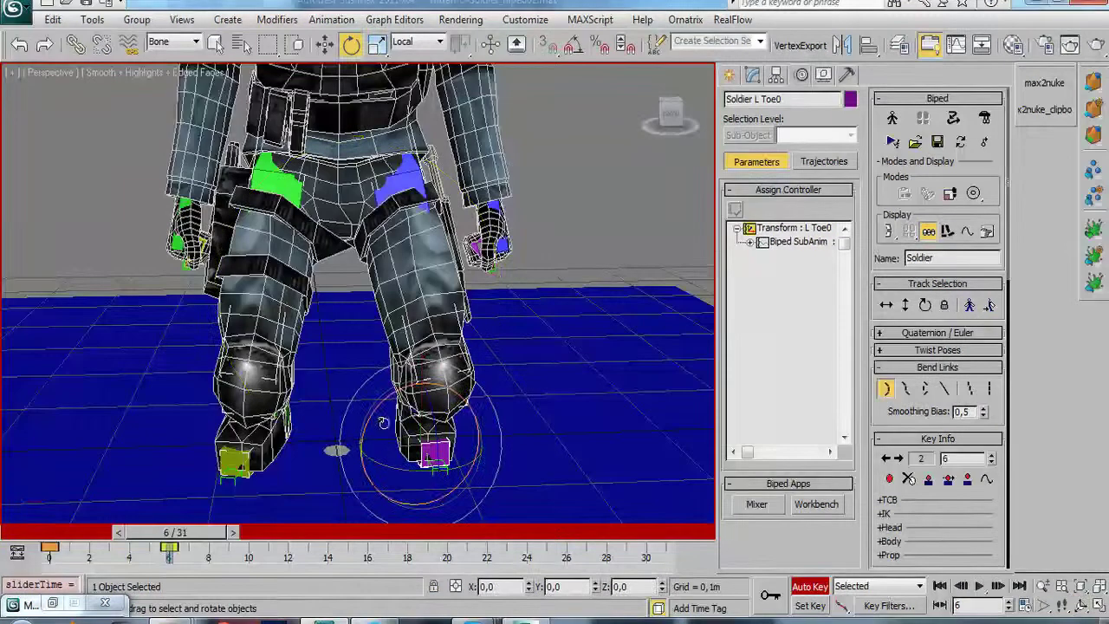
{"action": "right_click", "coordinate": [404, 355]}
{"action": "left_click", "coordinate": [418, 373]}
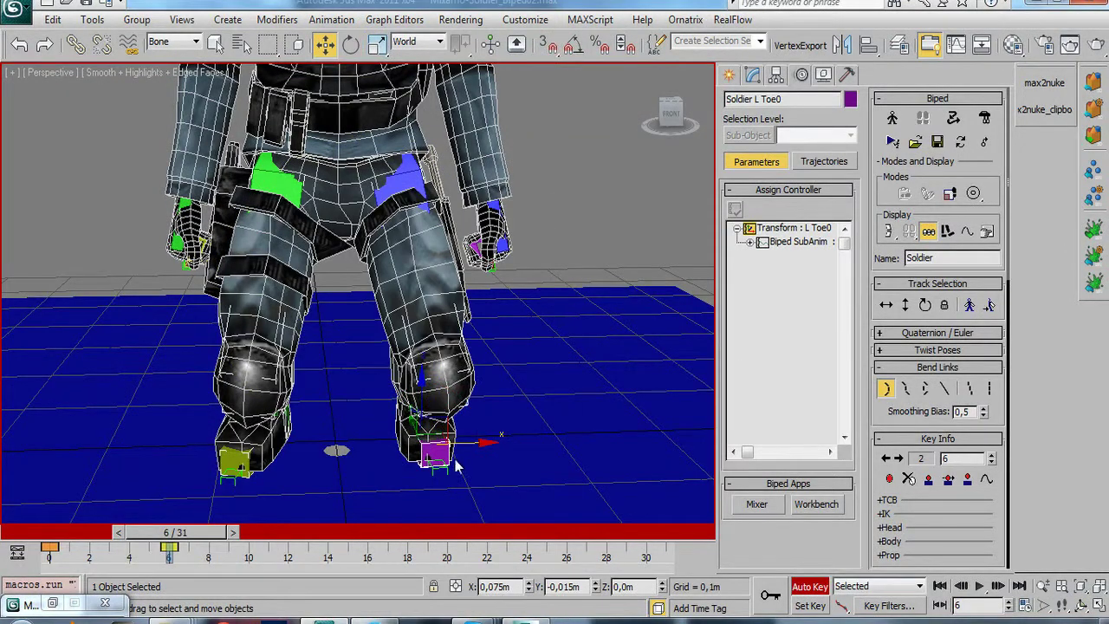
{"action": "left_click_drag", "start_coordinate": [473, 447], "coordinate": [446, 448]}
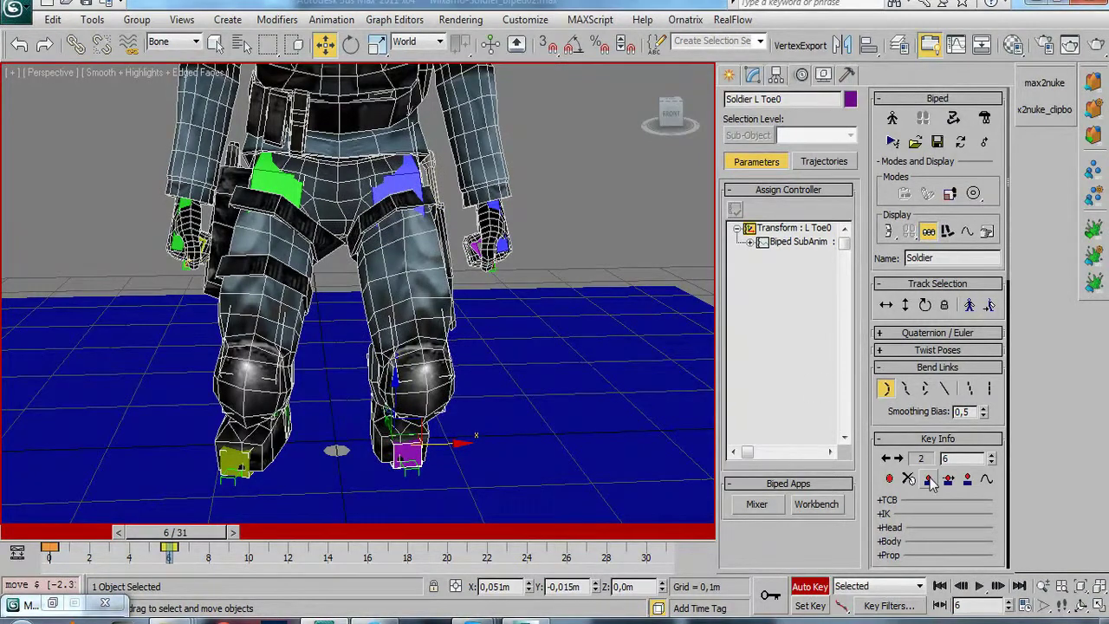
{"action": "left_click", "coordinate": [930, 480]}
{"action": "mouse_move", "coordinate": [169, 532]}
{"action": "left_mouse_down"}
{"action": "mouse_move", "coordinate": [65, 532]}
{"action": "mouse_move", "coordinate": [173, 548]}
{"action": "mouse_move", "coordinate": [104, 547]}
{"action": "mouse_move", "coordinate": [185, 550]}
{"action": "mouse_move", "coordinate": [172, 552]}
{"action": "left_mouse_up"}
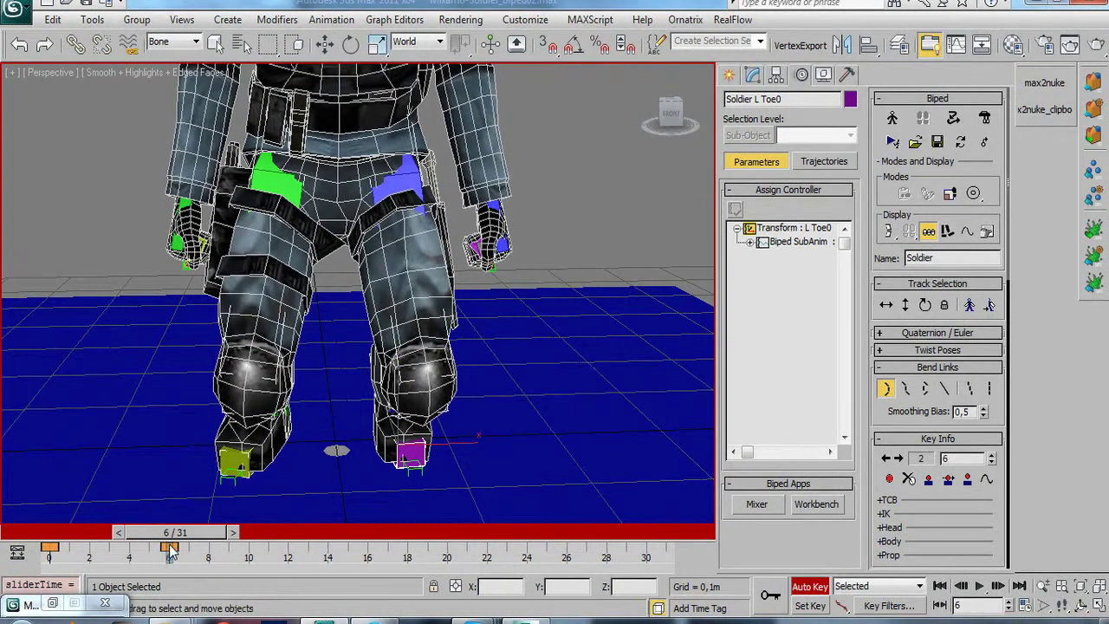
{"action": "middle_click_drag", "start_coordinate": [347, 294], "coordinate": [260, 260], "text": "alt"}
{"action": "middle_click_drag", "start_coordinate": [347, 294], "coordinate": [295, 286], "text": "alt"}
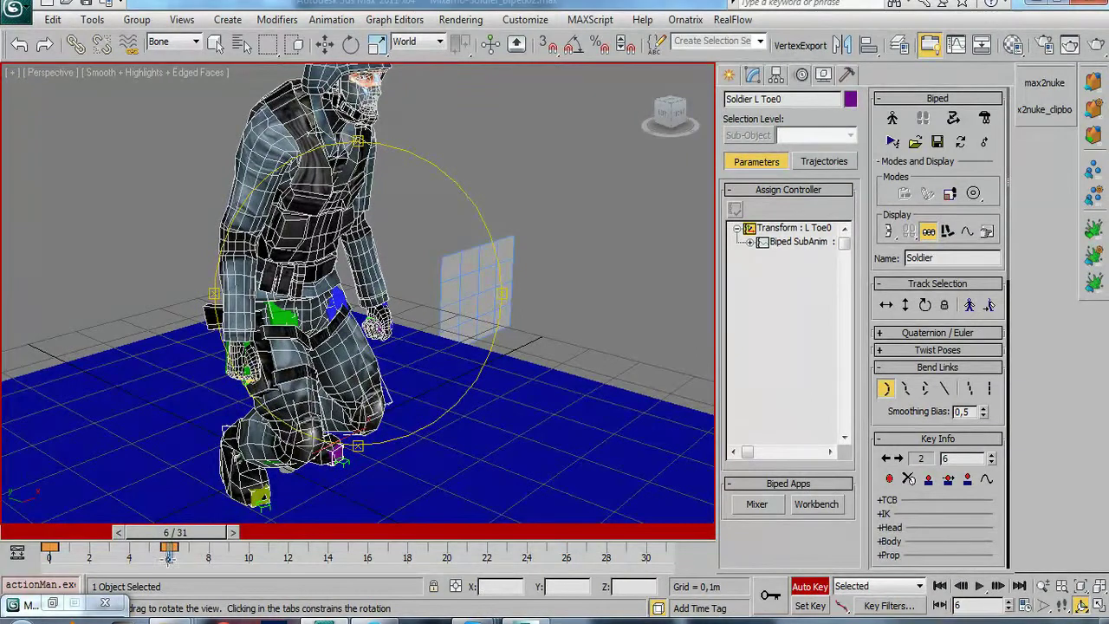
{"action": "mouse_move", "coordinate": [342, 402]}
{"action": "middle_mouse_down", "text": "alt"}
{"action": "mouse_move", "coordinate": [286, 329]}
{"action": "mouse_move", "coordinate": [247, 324]}
{"action": "middle_mouse_up", "text": "alt"}
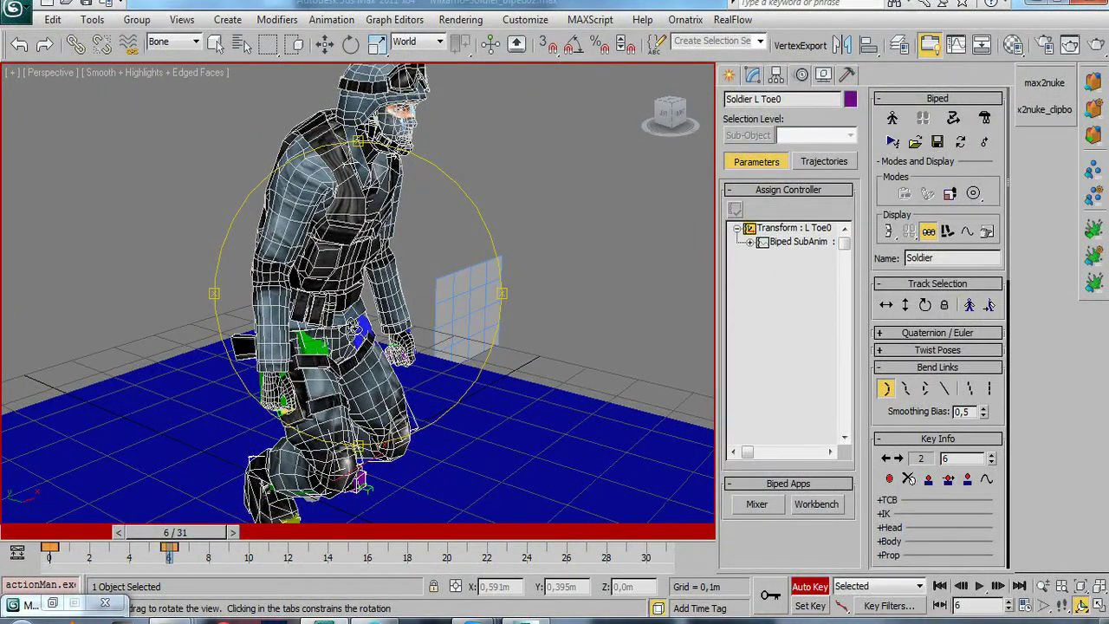
{"action": "left_click_drag", "start_coordinate": [339, 260], "coordinate": [247, 520]}
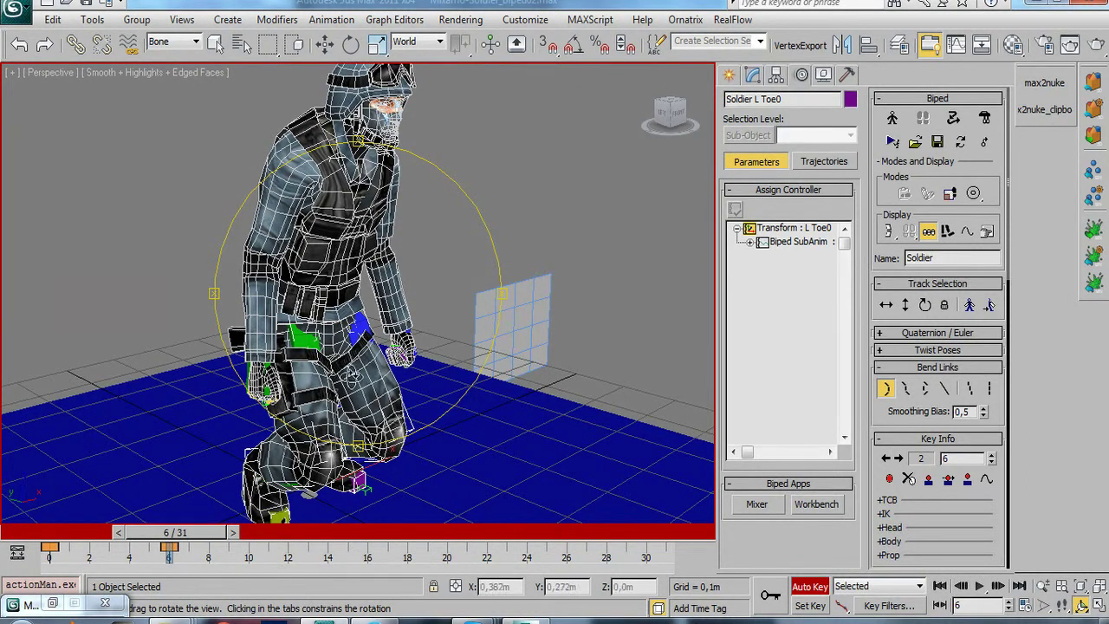
{"action": "left_click_drag", "start_coordinate": [330, 371], "coordinate": [251, 368]}
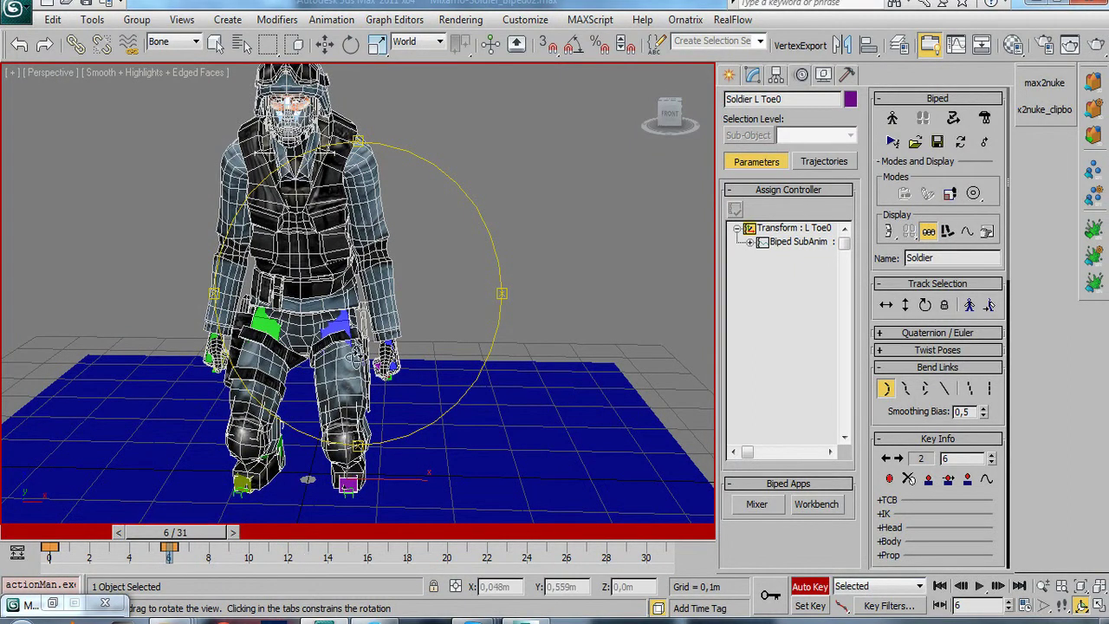
{"action": "left_click_drag", "start_coordinate": [362, 361], "coordinate": [451, 330]}
{"action": "left_click_drag", "start_coordinate": [325, 327], "coordinate": [302, 351]}
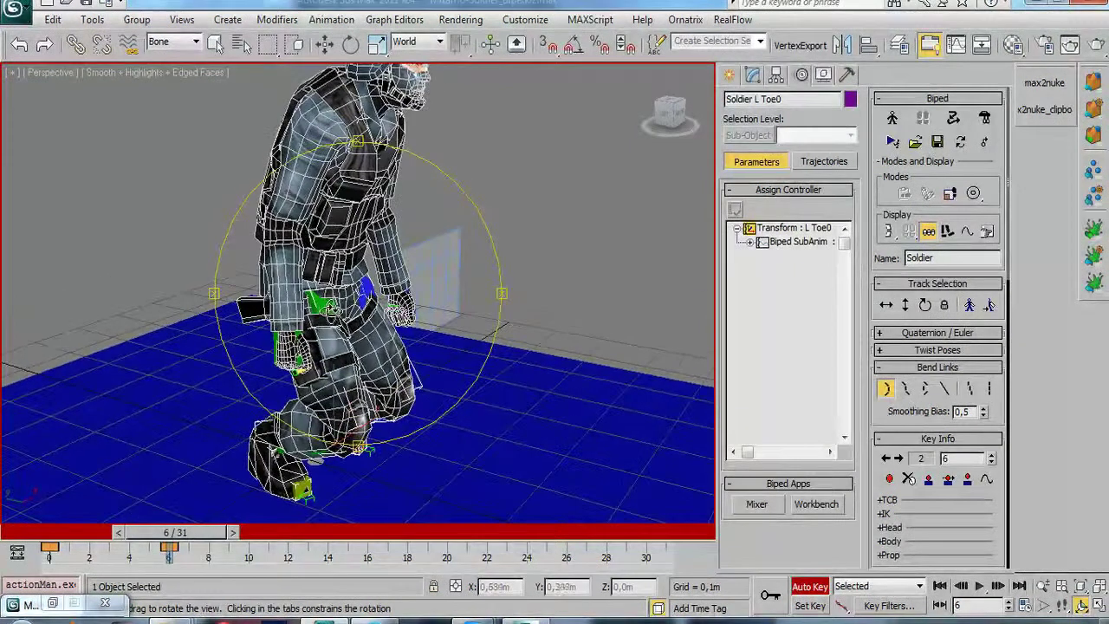
{"action": "key", "text": "w"}
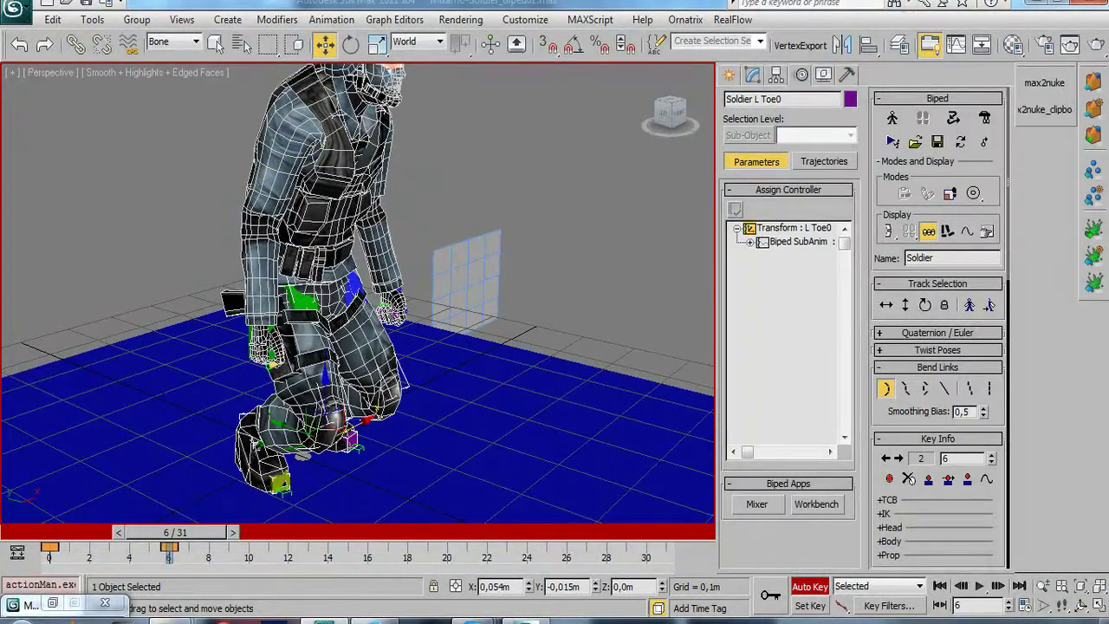
{"action": "left_click", "coordinate": [260, 349]}
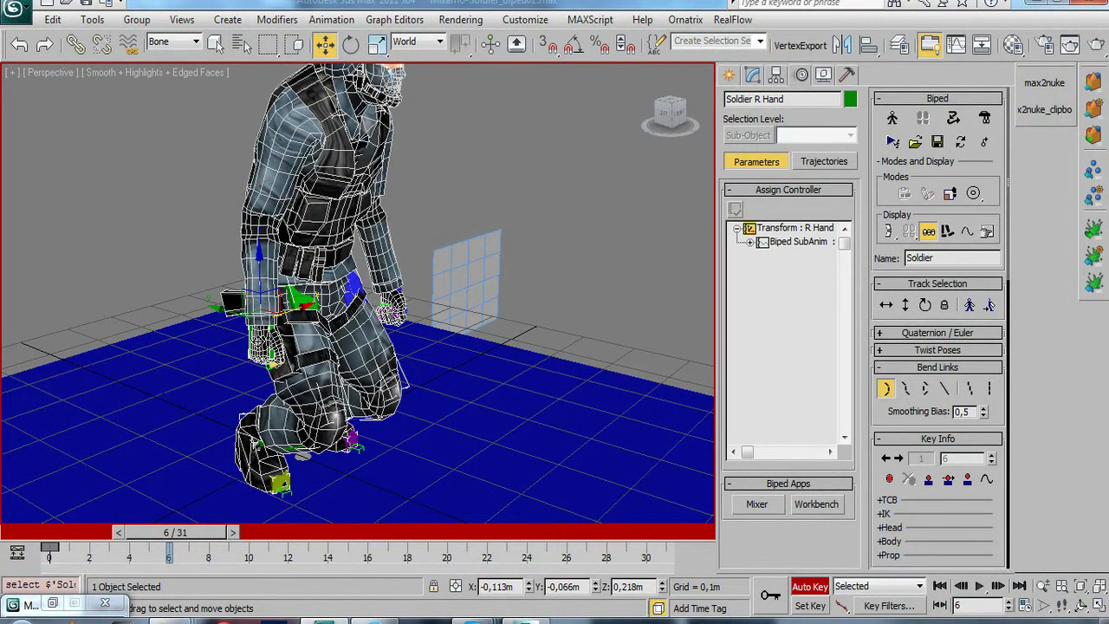
Step: Rotate R Hand, then bend R Forearm toward the body at frame 6
{"action": "right_click", "coordinate": [253, 349]}
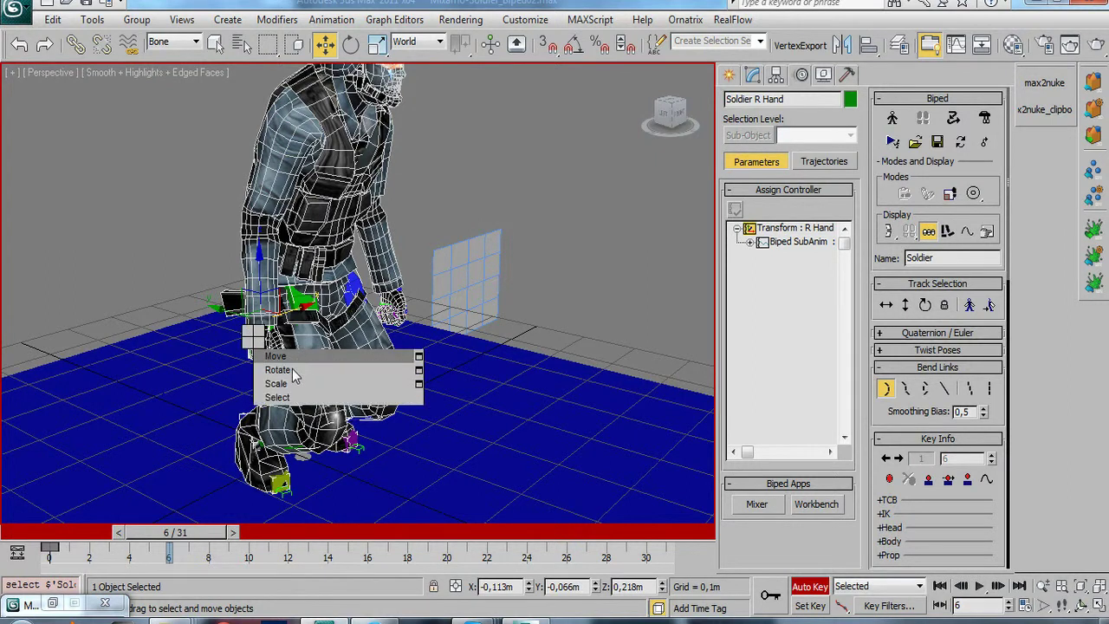
{"action": "left_click", "coordinate": [286, 366]}
{"action": "left_click_drag", "start_coordinate": [284, 364], "coordinate": [264, 355]}
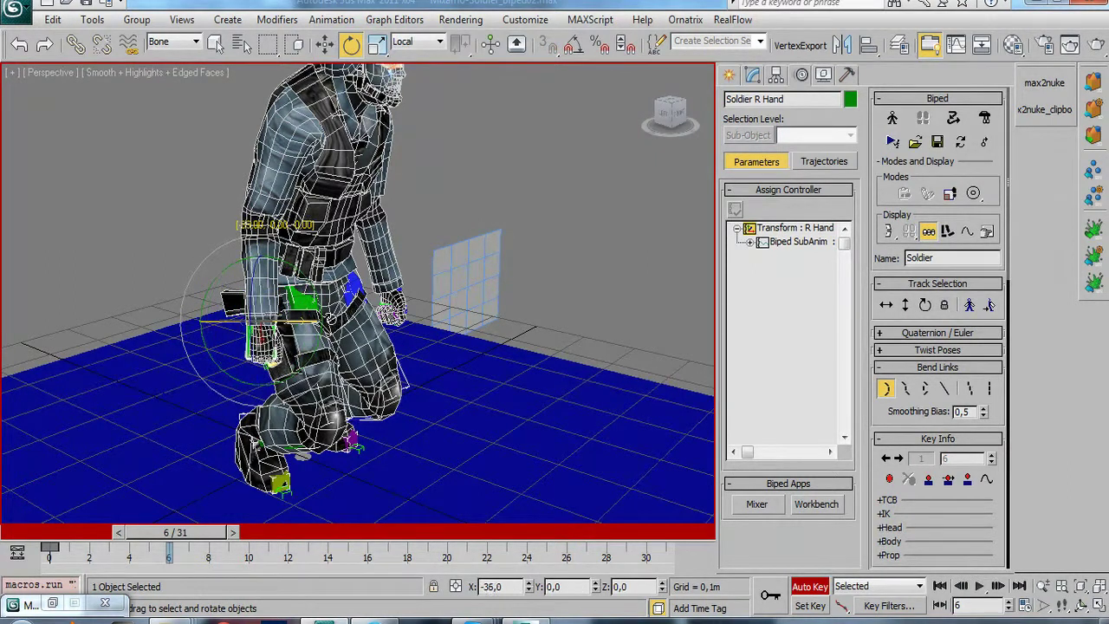
{"action": "left_click", "coordinate": [260, 272]}
{"action": "left_click_drag", "start_coordinate": [273, 218], "coordinate": [299, 126]}
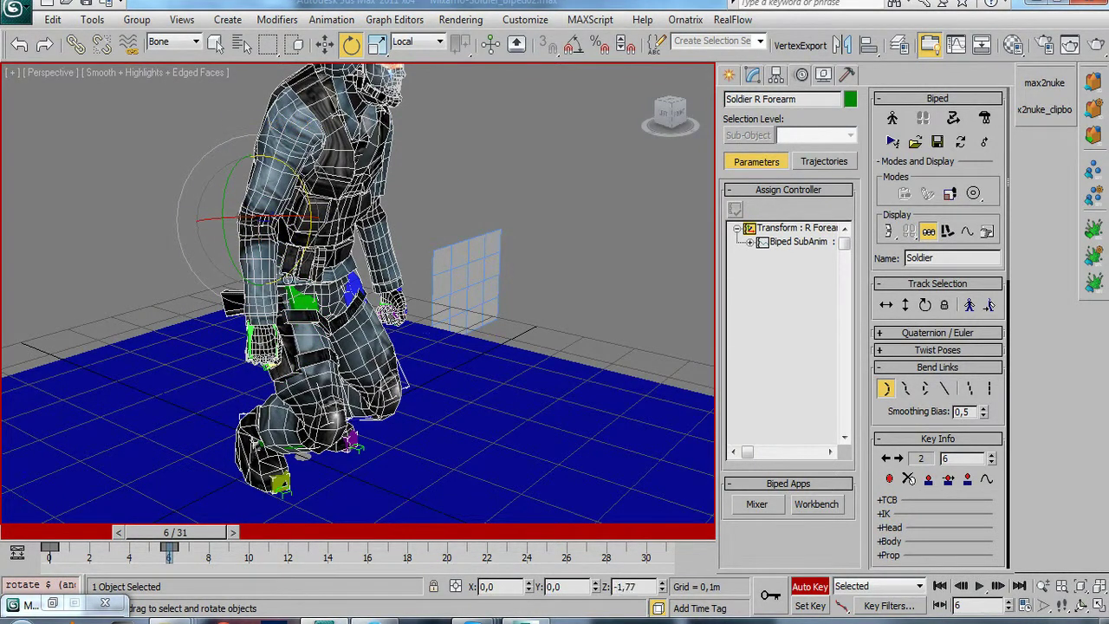
{"action": "left_click_drag", "start_coordinate": [284, 277], "coordinate": [312, 258]}
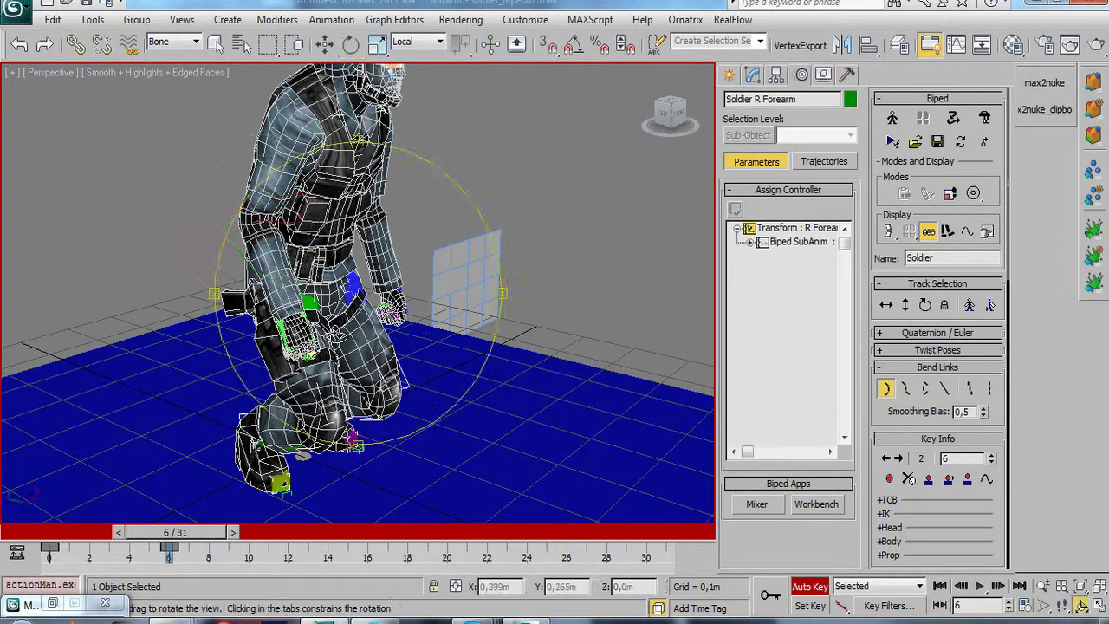
{"action": "key", "text": "ctrl+r"}
{"action": "left_click_drag", "start_coordinate": [357, 295], "coordinate": [390, 286]}
{"action": "scroll", "coordinate": [357, 295], "scroll_direction": "up", "scroll_amount": 5}
Step: Select the SoldaP_4Doigt finger set and rotate the fingers to curl them down
{"action": "key", "text": "e"}
{"action": "left_click", "coordinate": [759, 41]}
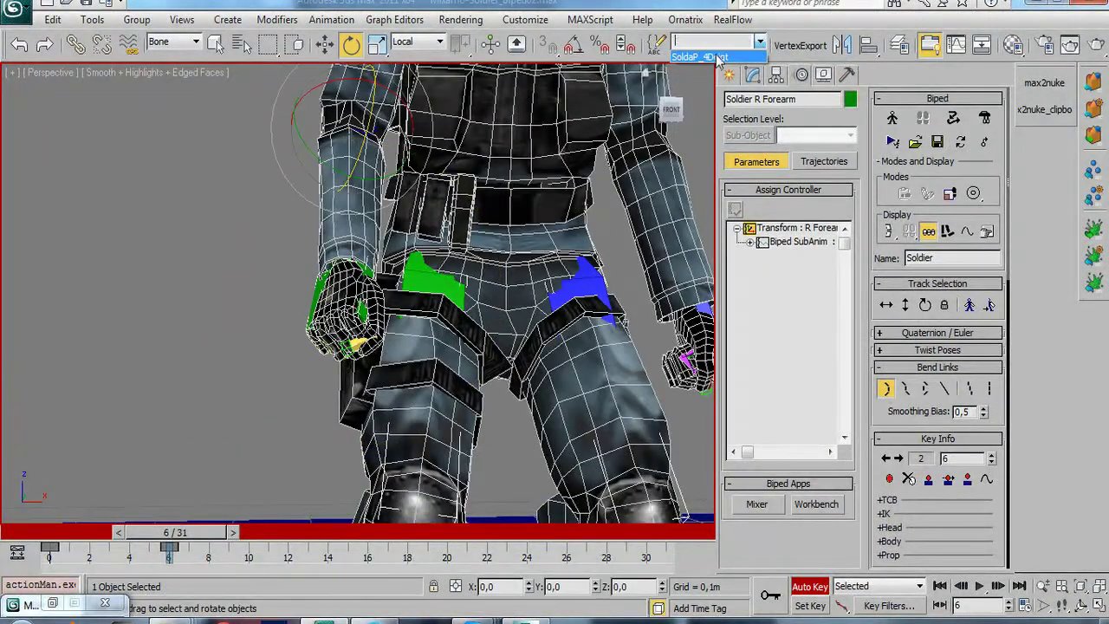
{"action": "left_click", "coordinate": [711, 57]}
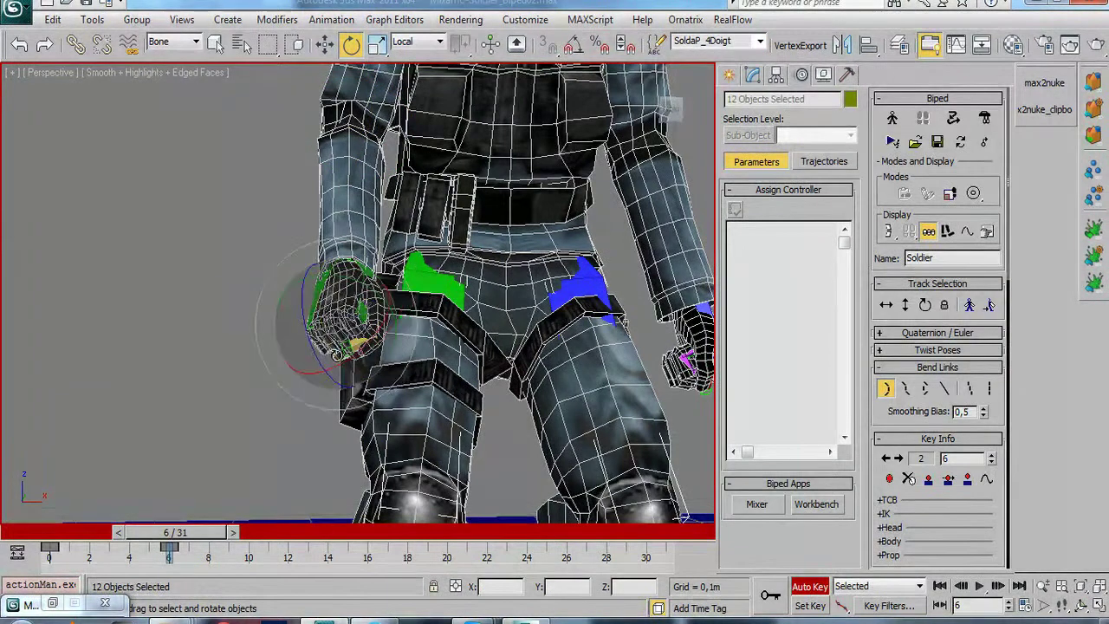
{"action": "mouse_move", "coordinate": [326, 322]}
{"action": "left_mouse_down"}
{"action": "mouse_move", "coordinate": [317, 288]}
{"action": "mouse_move", "coordinate": [342, 322]}
{"action": "left_mouse_up"}
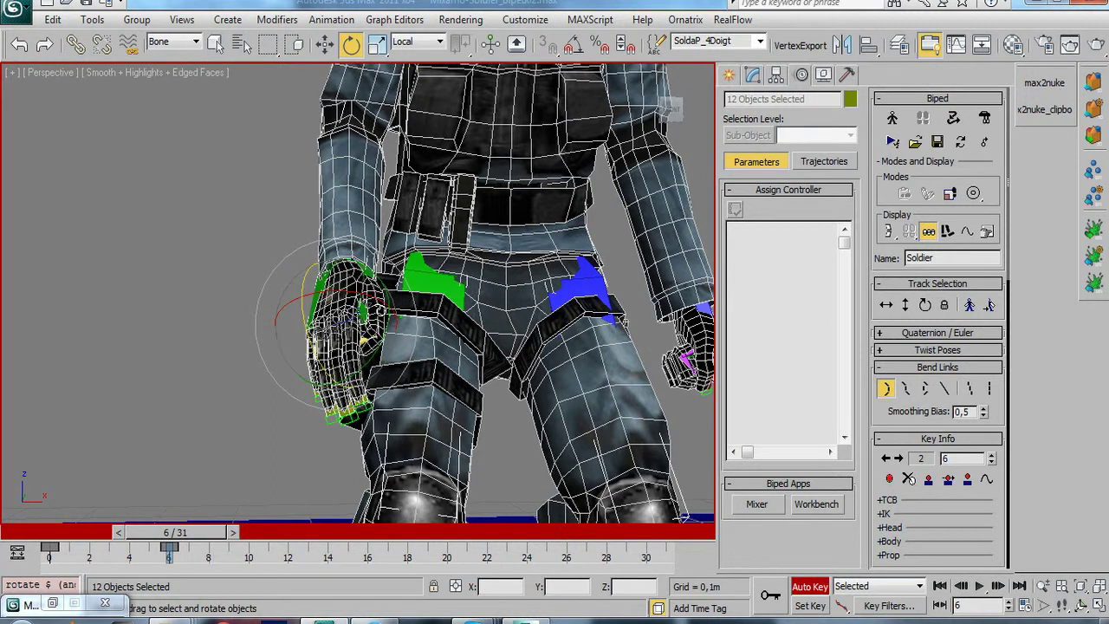
{"action": "left_click", "coordinate": [355, 321]}
{"action": "left_click_drag", "start_coordinate": [399, 350], "coordinate": [374, 356]}
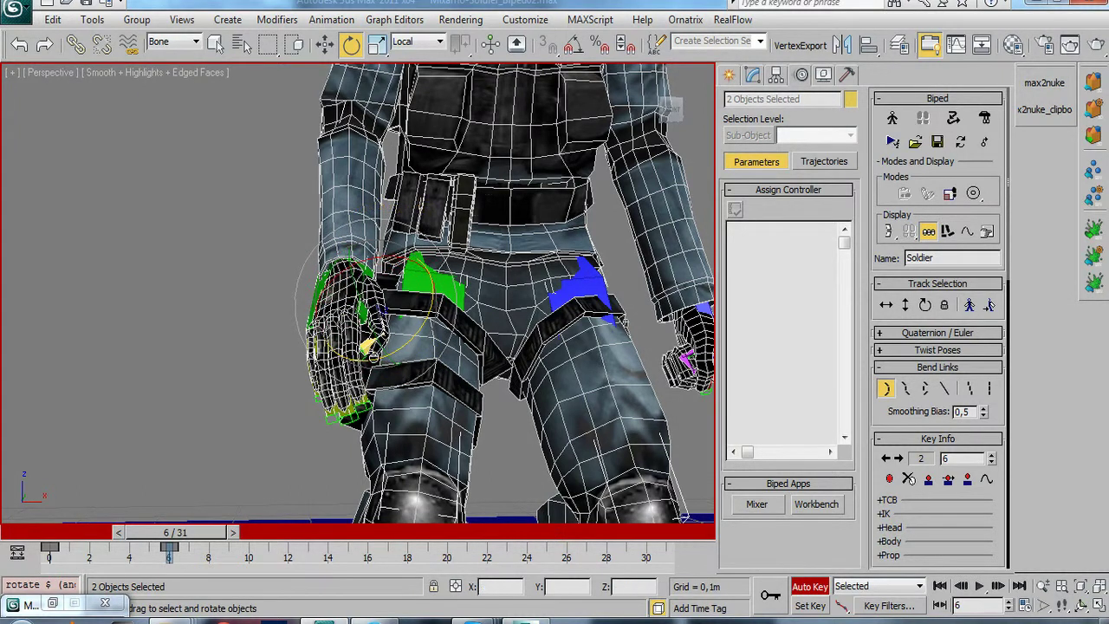
Step: Select Soldier R Finger02 and orbit to a frontal view of the hand
{"action": "left_click", "coordinate": [370, 347]}
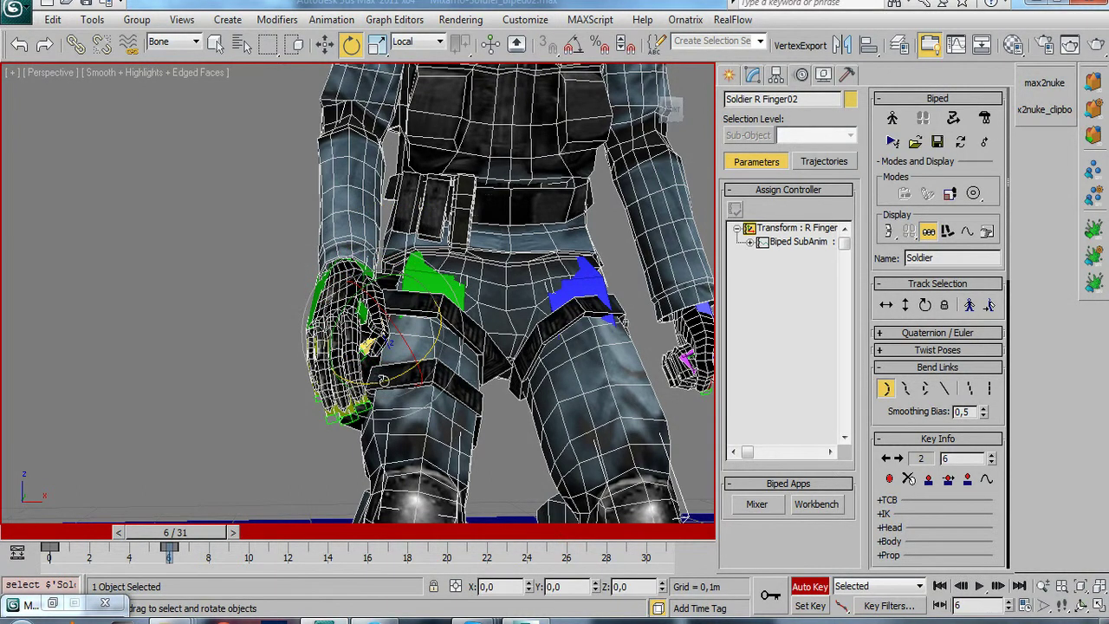
{"action": "left_click", "coordinate": [1082, 604]}
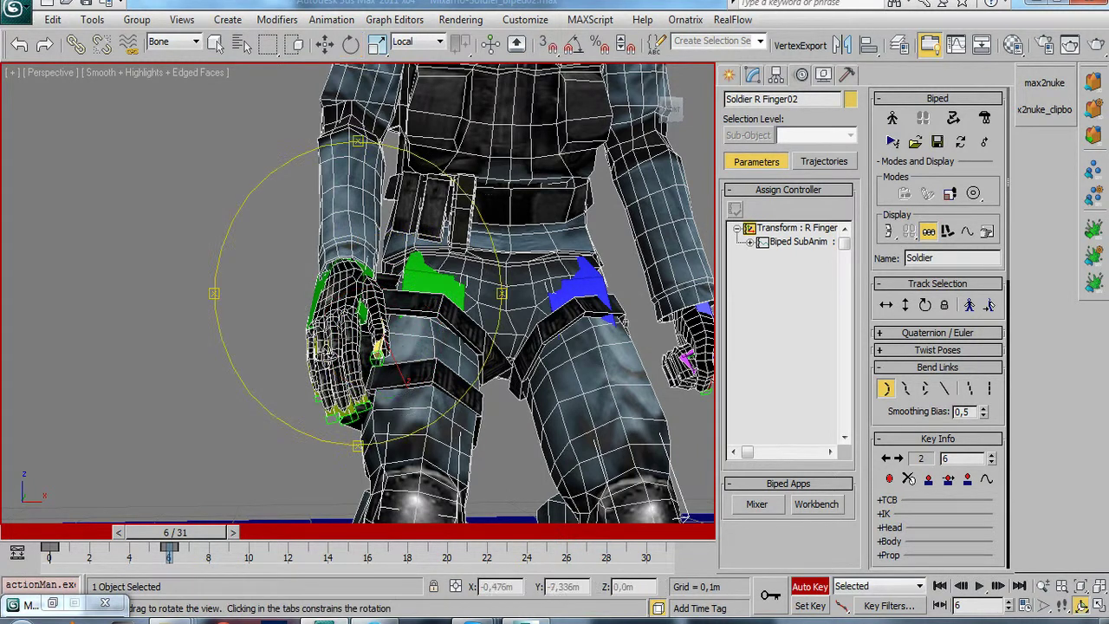
{"action": "left_click_drag", "start_coordinate": [322, 357], "coordinate": [516, 466]}
{"action": "mouse_move", "coordinate": [323, 357]}
{"action": "left_mouse_down"}
{"action": "mouse_move", "coordinate": [340, 338]}
{"action": "mouse_move", "coordinate": [372, 347]}
{"action": "left_mouse_up"}
{"action": "key", "text": "e"}
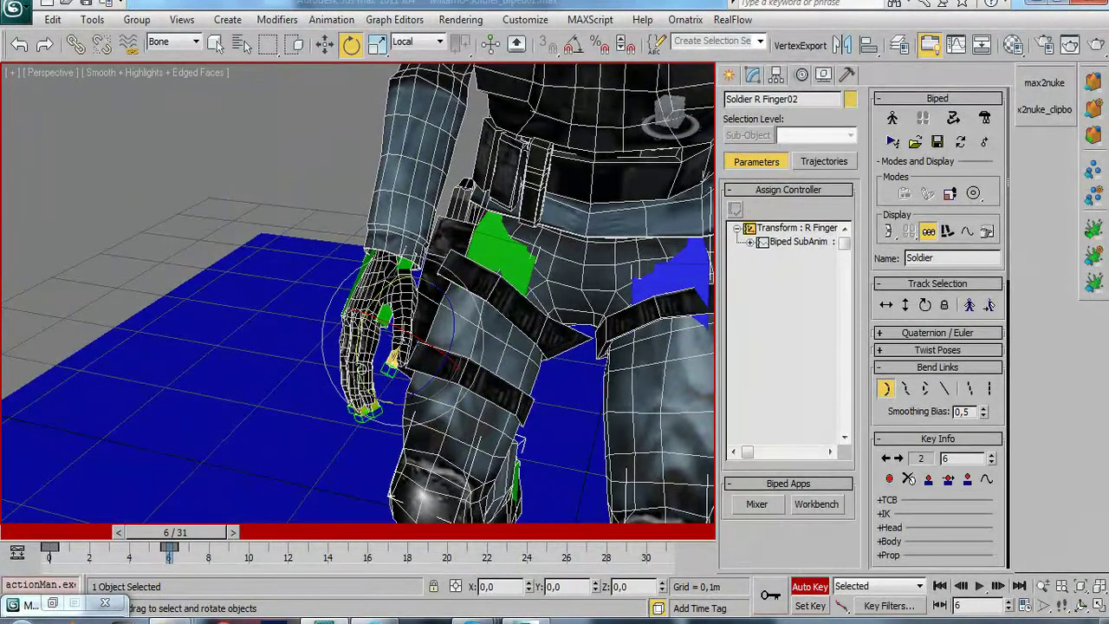
{"action": "key", "text": "ctrl+r"}
{"action": "mouse_move", "coordinate": [275, 390]}
{"action": "left_mouse_down"}
{"action": "mouse_move", "coordinate": [338, 344]}
{"action": "mouse_move", "coordinate": [397, 495]}
{"action": "left_mouse_up"}
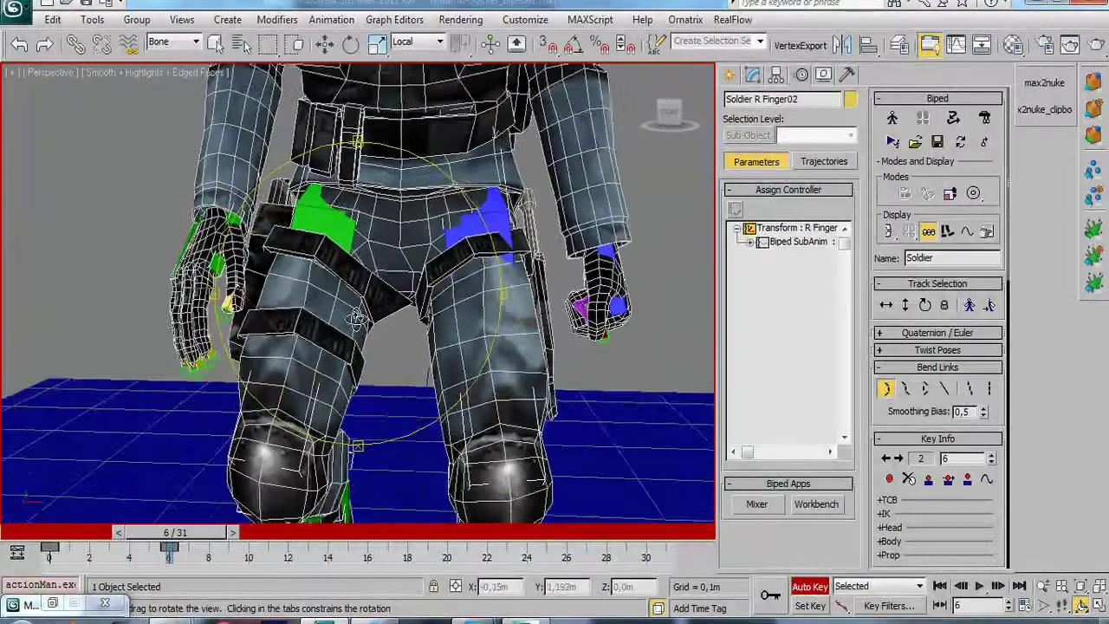
{"action": "scroll", "coordinate": [397, 495], "scroll_direction": "down", "scroll_amount": 2}
{"action": "left_click_drag", "start_coordinate": [301, 354], "coordinate": [305, 178]}
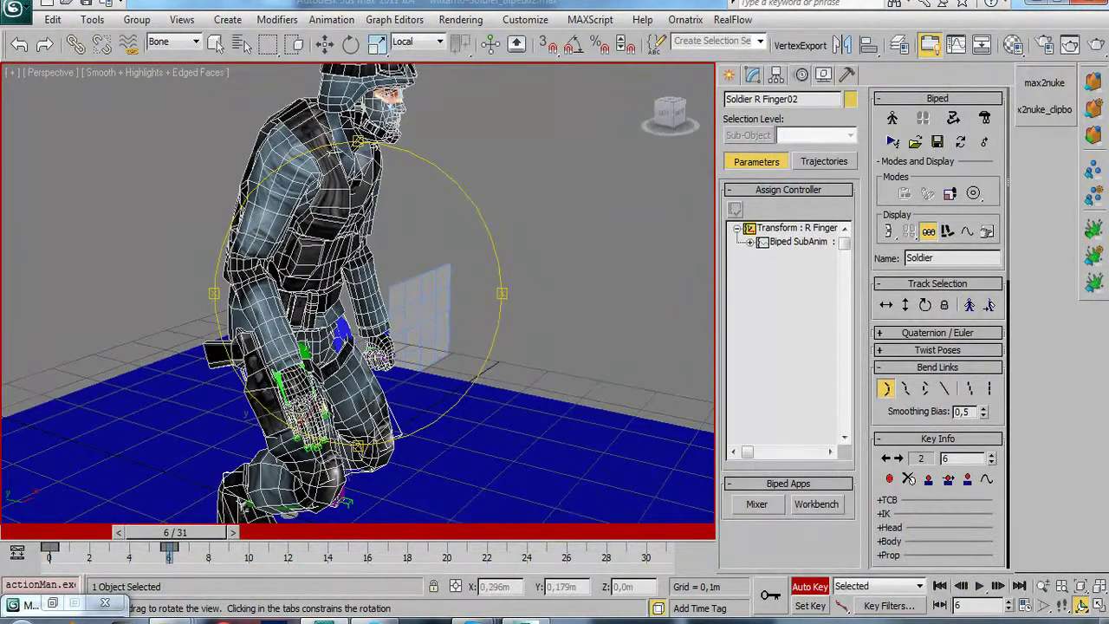
{"action": "left_click_drag", "start_coordinate": [305, 340], "coordinate": [289, 334]}
{"action": "mouse_move", "coordinate": [338, 419]}
{"action": "left_mouse_down"}
{"action": "mouse_move", "coordinate": [330, 434]}
{"action": "mouse_move", "coordinate": [345, 421]}
{"action": "mouse_move", "coordinate": [354, 350]}
{"action": "mouse_move", "coordinate": [333, 330]}
{"action": "left_mouse_up"}
Step: Rotate R Finger02 to curl it further into the closed hand
{"action": "key", "text": "e"}
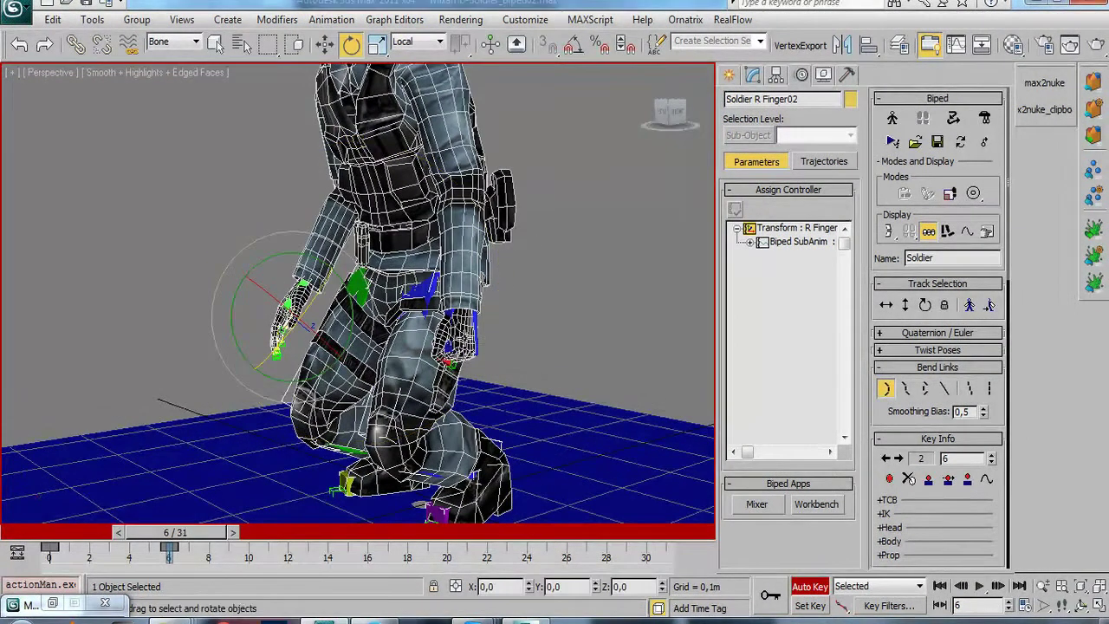
{"action": "mouse_move", "coordinate": [319, 284]}
{"action": "left_mouse_down"}
{"action": "mouse_move", "coordinate": [317, 314]}
{"action": "mouse_move", "coordinate": [354, 360]}
{"action": "mouse_move", "coordinate": [338, 242]}
{"action": "left_mouse_up"}
{"action": "key", "text": "ctrl+r"}
{"action": "scroll", "coordinate": [354, 360], "scroll_direction": "up", "scroll_amount": 3}
{"action": "right_click", "coordinate": [337, 243]}
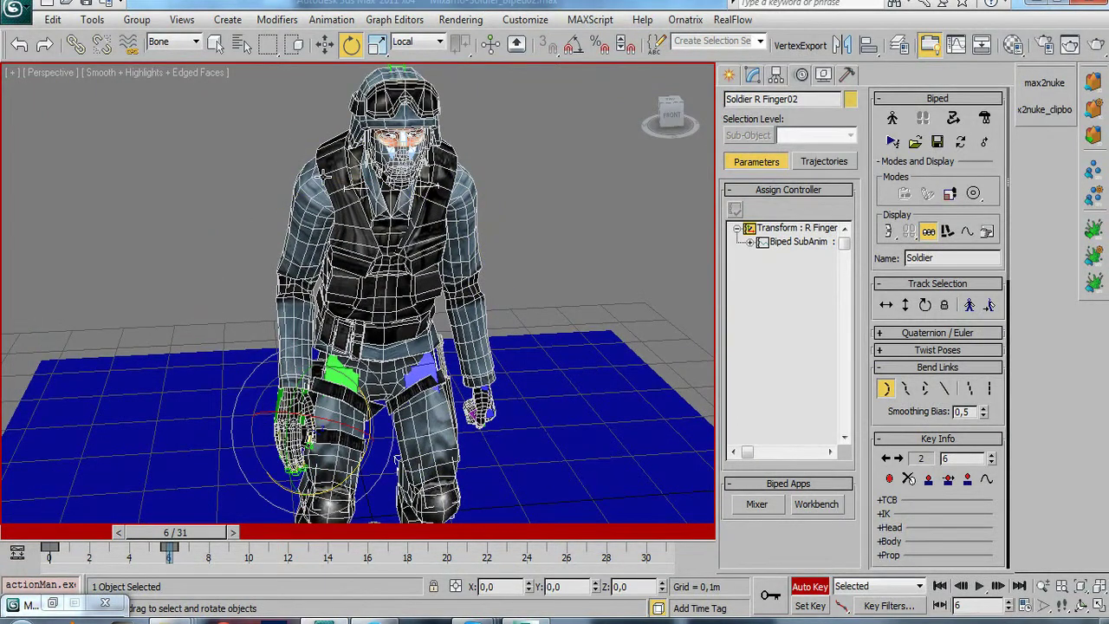
{"action": "left_click", "coordinate": [323, 175]}
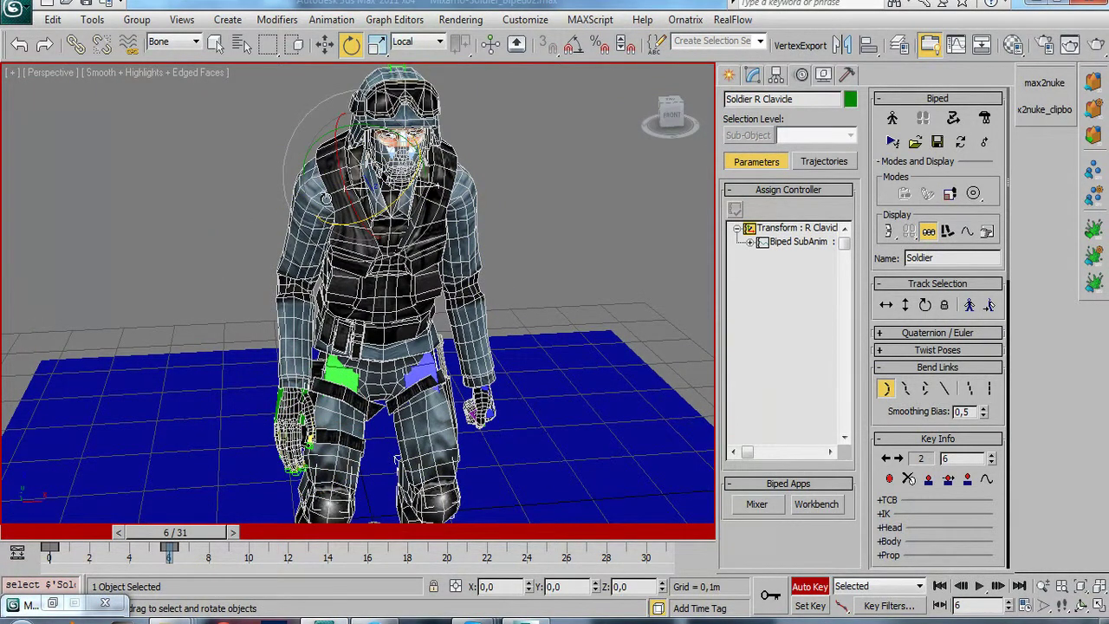
Step: Rotate the right clavicle slightly and save the whole right arm chain as the RightArm selection set
{"action": "left_click_drag", "start_coordinate": [338, 225], "coordinate": [347, 226]}
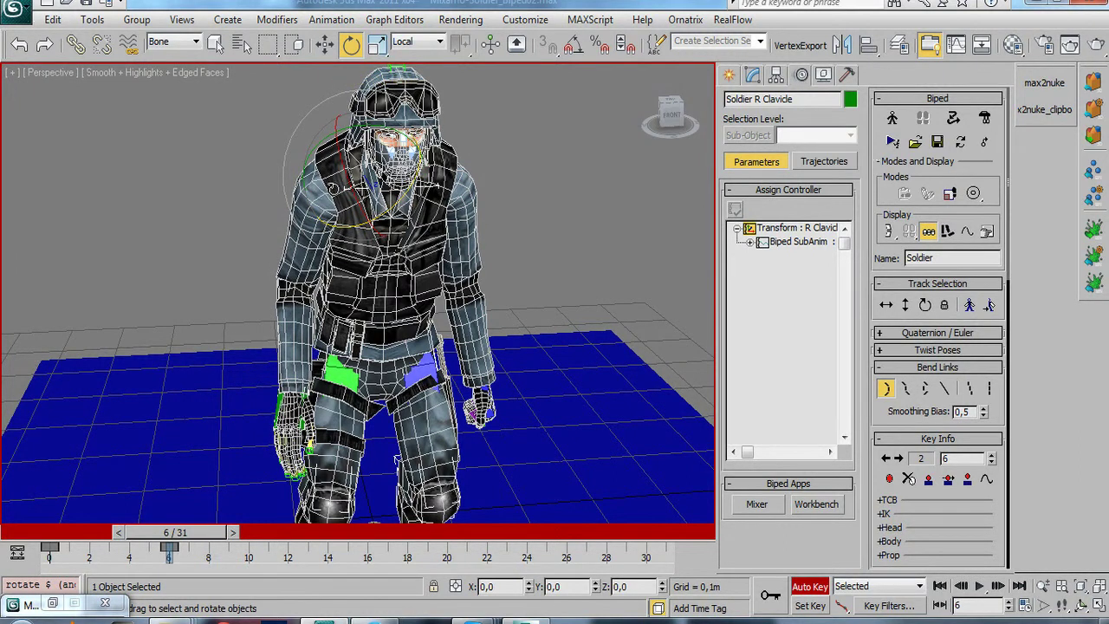
{"action": "double_click", "coordinate": [333, 187]}
{"action": "key", "text": "F3"}
{"action": "key", "text": "F3"}
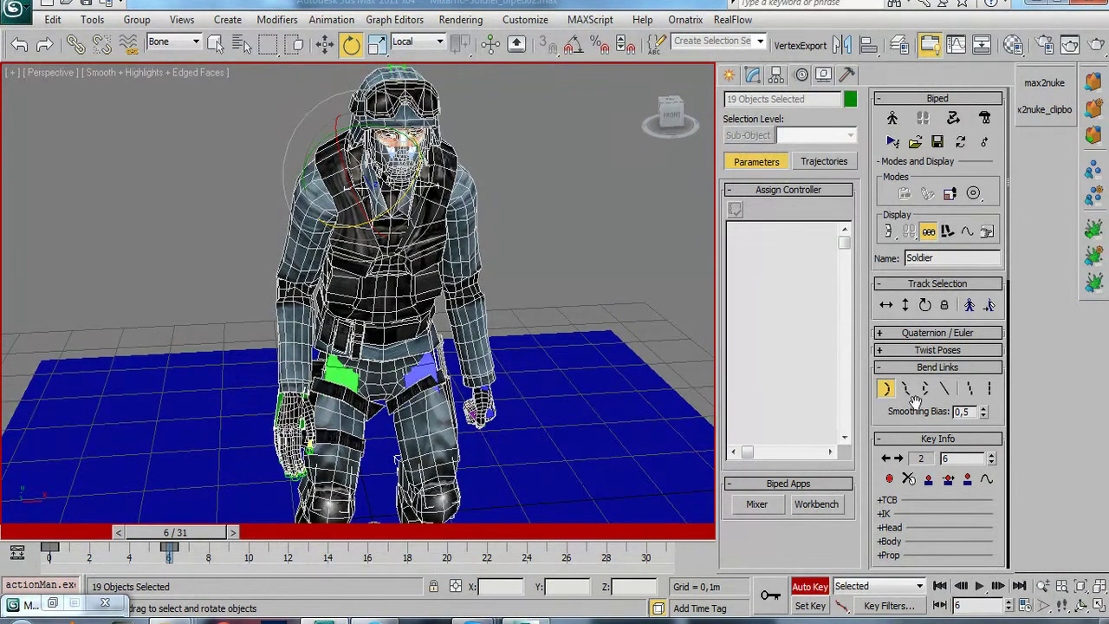
{"action": "left_click", "coordinate": [704, 41]}
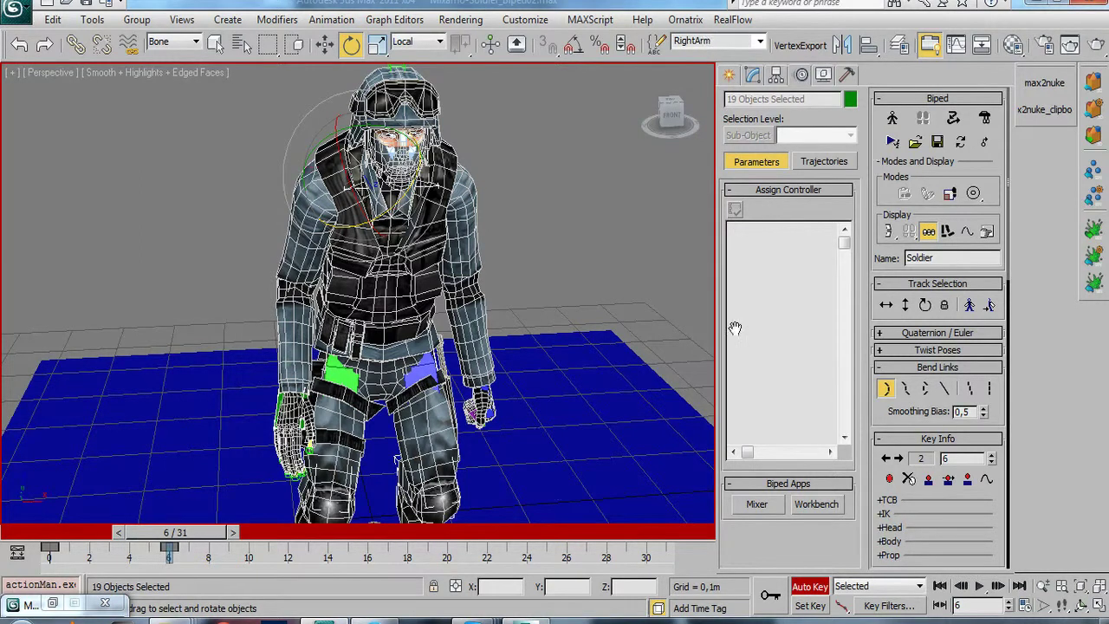
Step: Copy the right arm posture, paste it opposite onto the left arm, then select the left hand
{"action": "scroll", "coordinate": [996, 520], "scroll_direction": "down", "scroll_amount": 2}
{"action": "scroll", "coordinate": [992, 485], "scroll_direction": "down", "scroll_amount": 3}
{"action": "scroll", "coordinate": [983, 442], "scroll_direction": "down", "scroll_amount": 1}
{"action": "scroll", "coordinate": [975, 397], "scroll_direction": "down", "scroll_amount": 2}
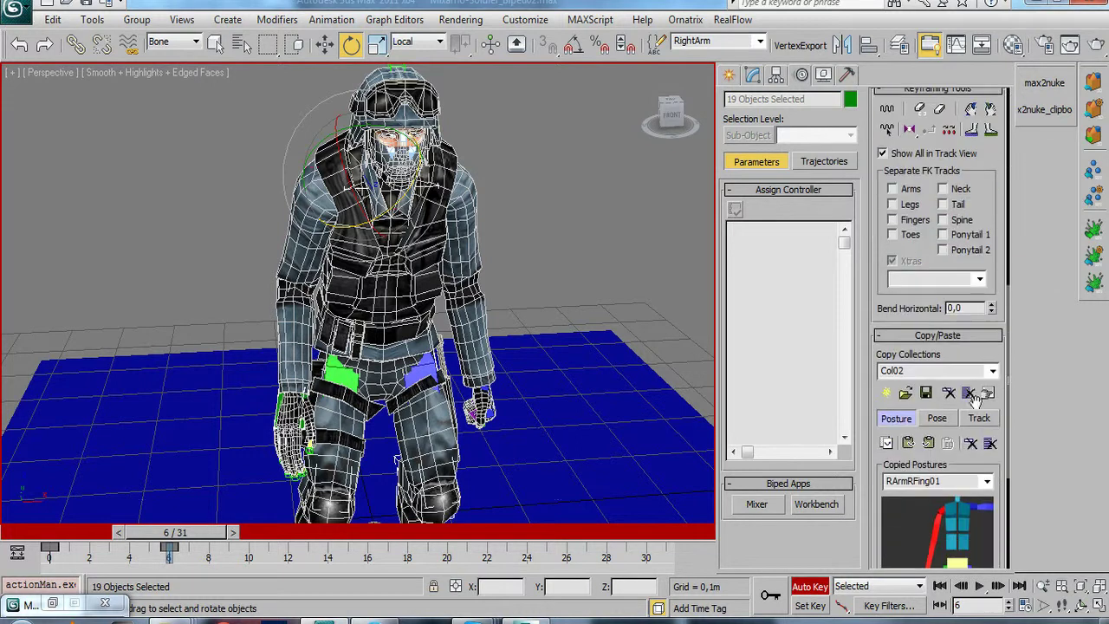
{"action": "left_click", "coordinate": [886, 443]}
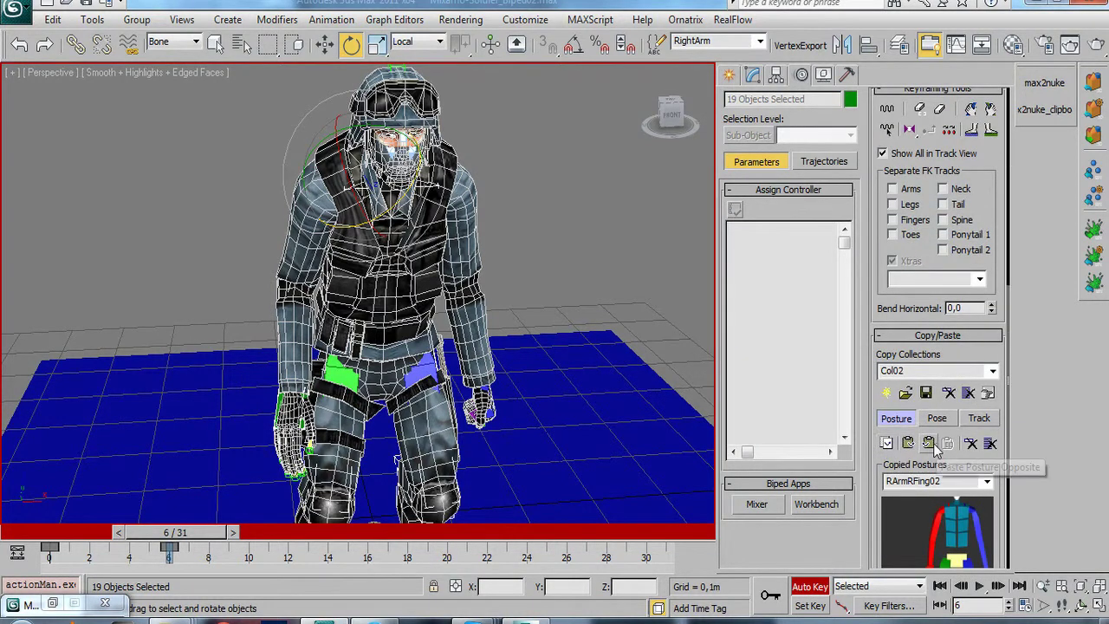
{"action": "left_click", "coordinate": [929, 443]}
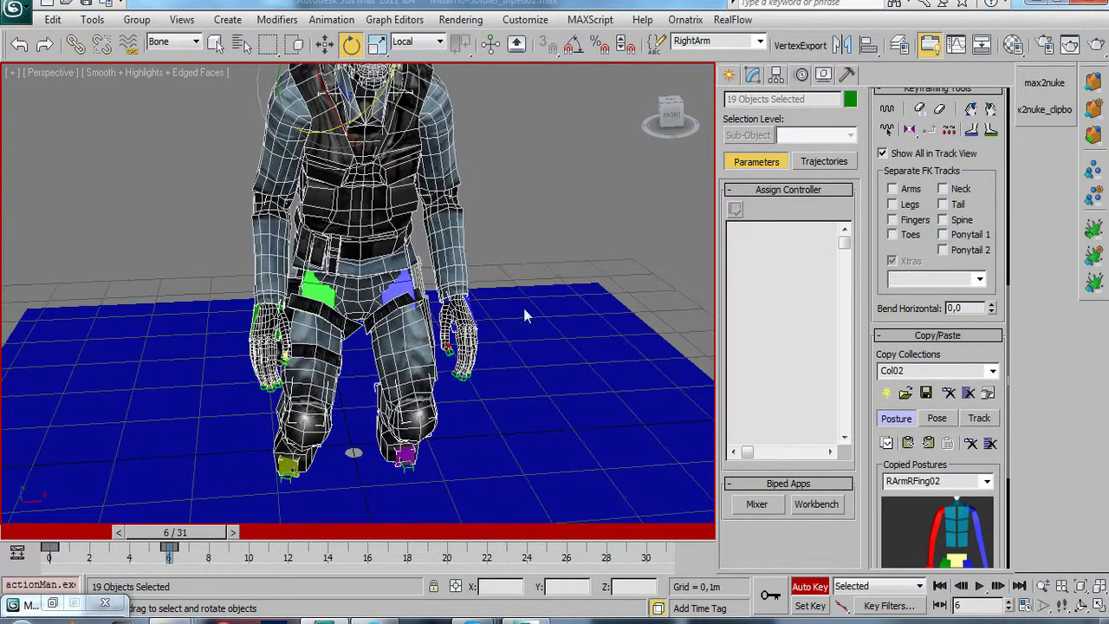
{"action": "left_click", "coordinate": [461, 275]}
{"action": "left_click", "coordinate": [452, 315]}
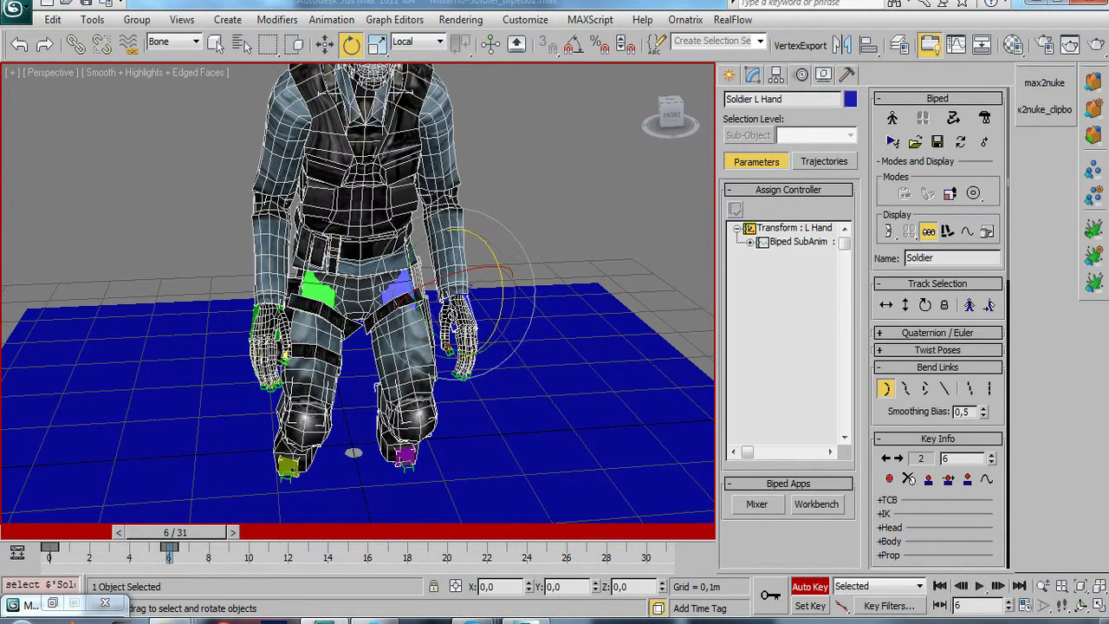
Step: Nudge the left hand slightly along X and switch to rotating it
{"action": "left_click", "coordinate": [478, 330]}
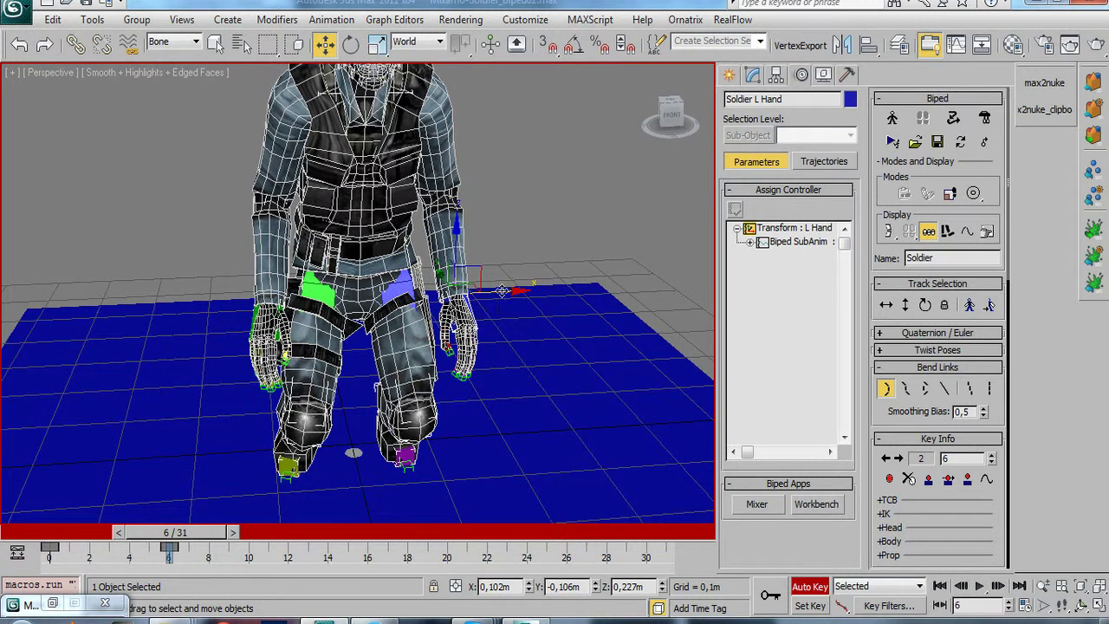
{"action": "left_click_drag", "start_coordinate": [502, 291], "coordinate": [468, 323]}
{"action": "right_click", "coordinate": [468, 323]}
{"action": "left_click", "coordinate": [481, 343]}
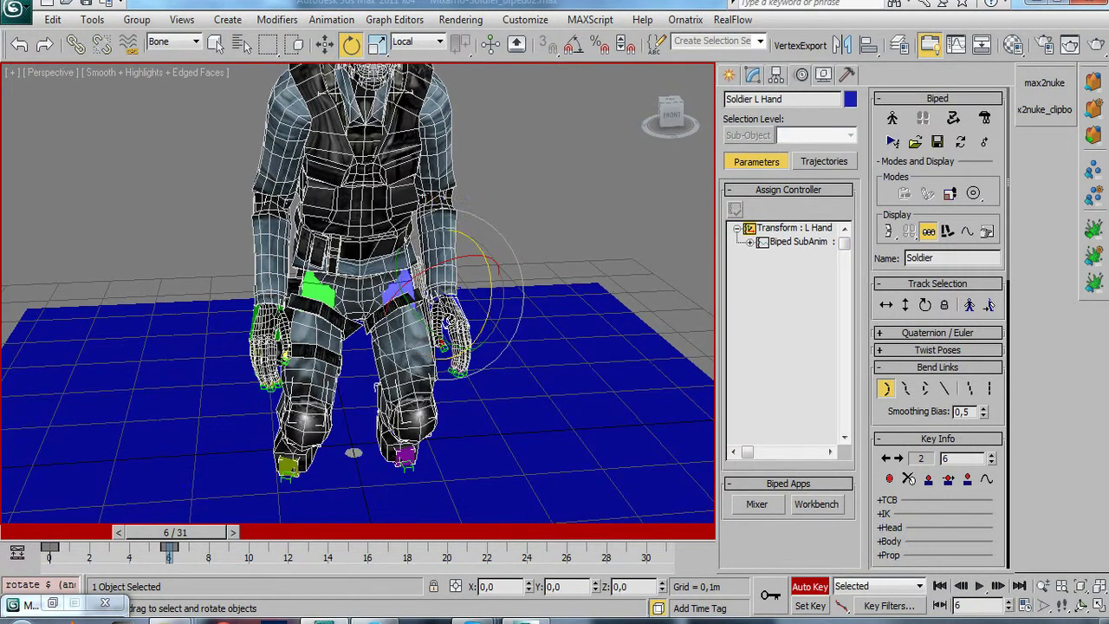
{"action": "scroll", "coordinate": [385, 395], "scroll_direction": "up", "scroll_amount": 2}
{"action": "scroll", "coordinate": [385, 395], "scroll_direction": "up", "scroll_amount": 2}
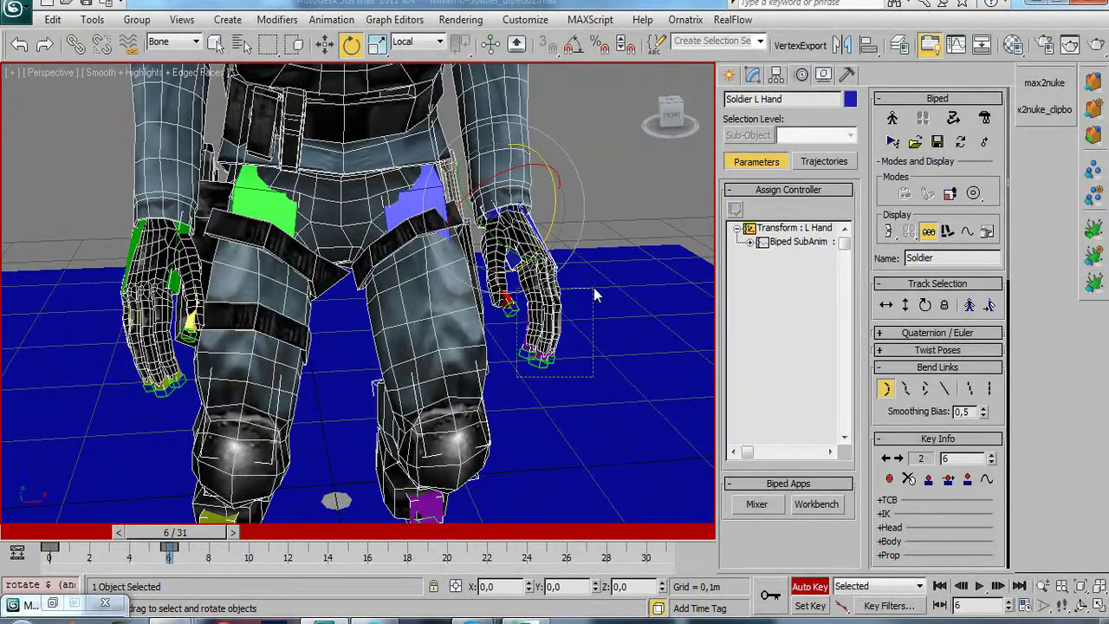
{"action": "key", "text": "ctrl+r"}
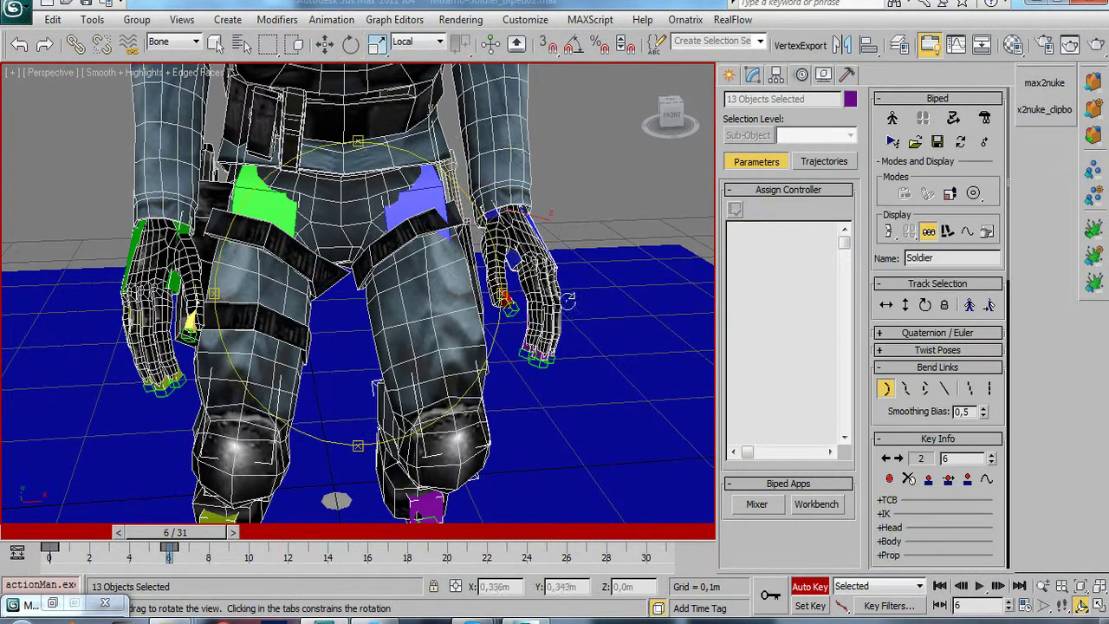
{"action": "left_click_drag", "start_coordinate": [420, 281], "coordinate": [185, 235]}
{"action": "right_click", "coordinate": [465, 379]}
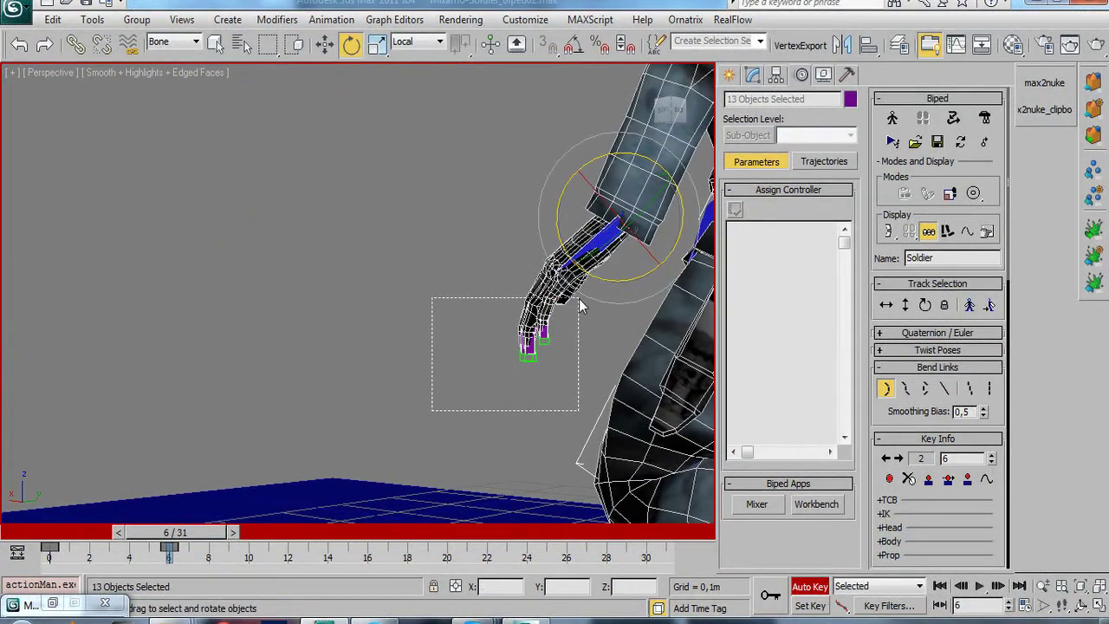
Step: Box-select the left hand and finger bones and rotate them outward at frame 6
{"action": "left_click_drag", "start_coordinate": [581, 304], "coordinate": [556, 294]}
{"action": "key", "text": "ctrl+r"}
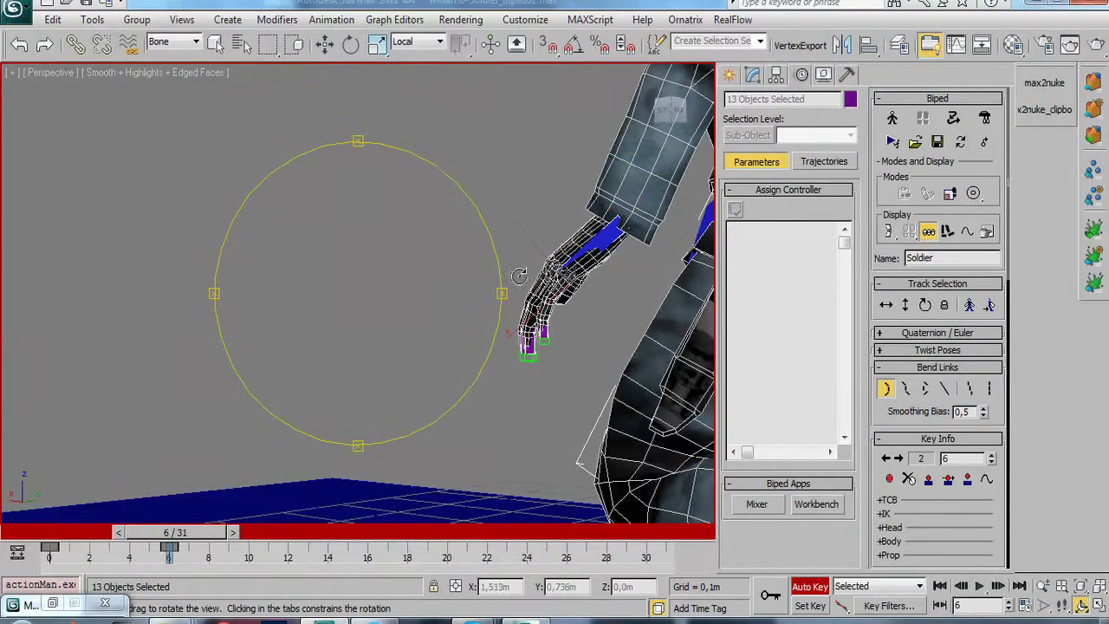
{"action": "left_click_drag", "start_coordinate": [451, 303], "coordinate": [440, 314]}
{"action": "key", "text": "e"}
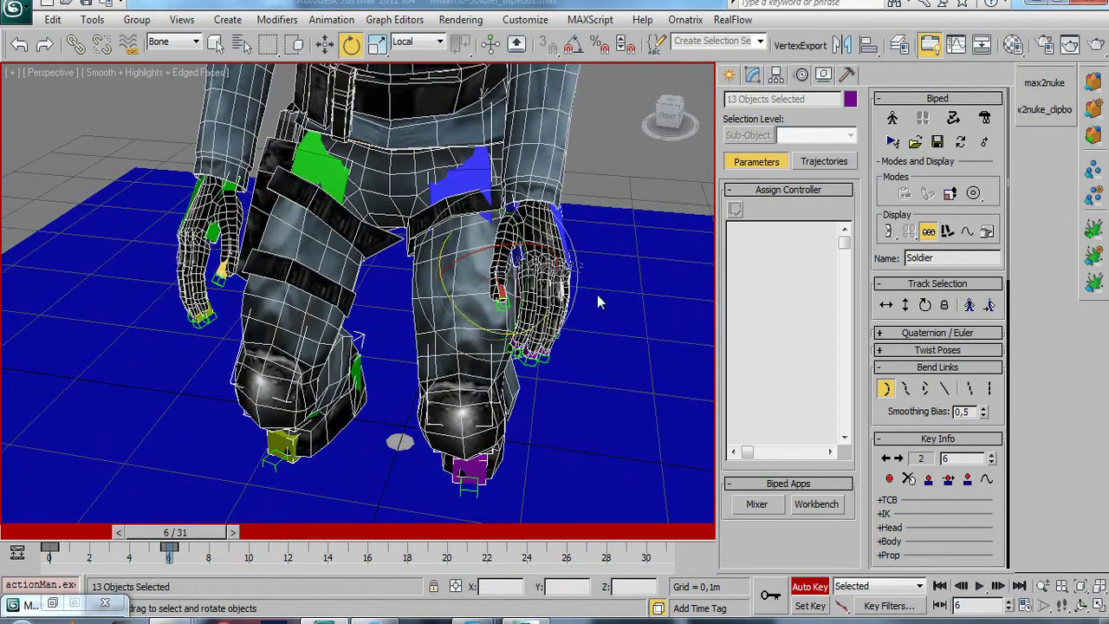
{"action": "left_click_drag", "start_coordinate": [576, 266], "coordinate": [579, 260]}
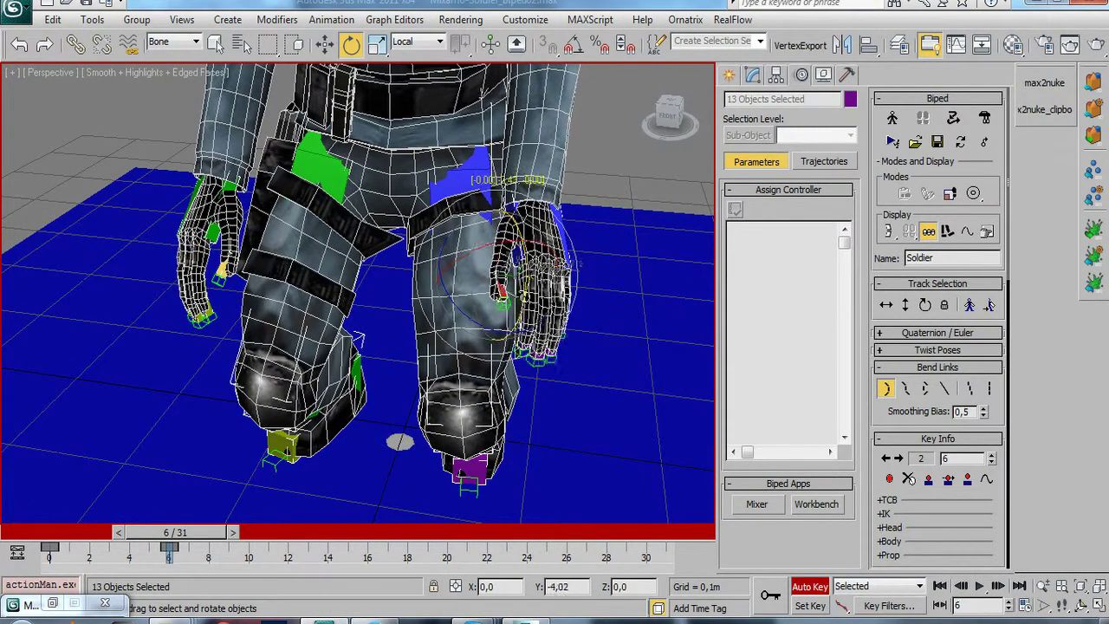
{"action": "key", "text": "ctrl+z"}
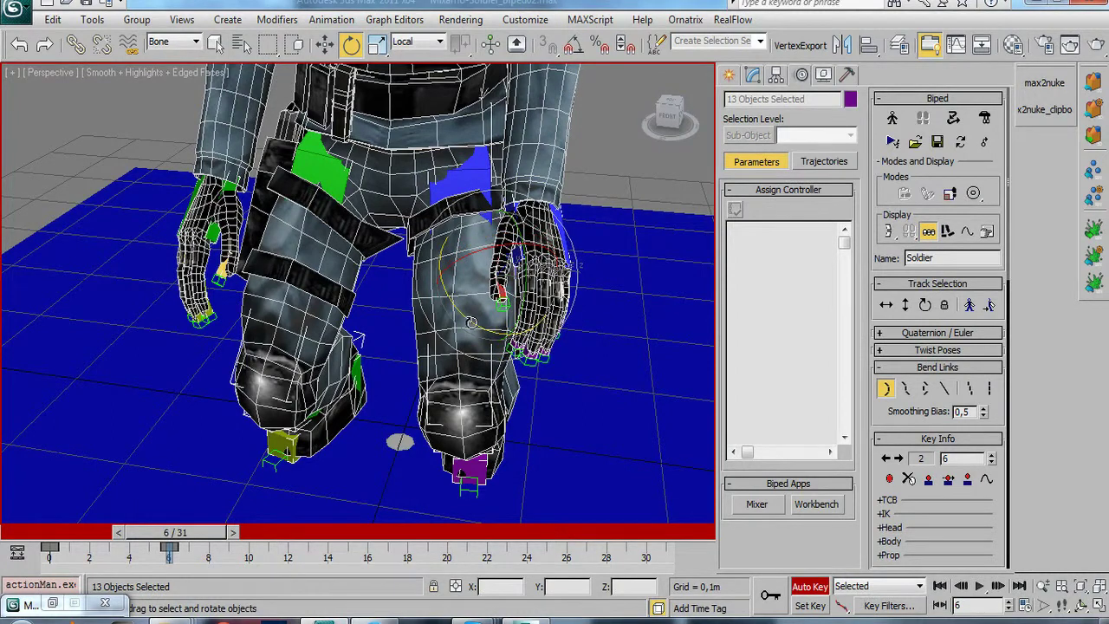
{"action": "left_click_drag", "start_coordinate": [470, 323], "coordinate": [448, 314]}
{"action": "key", "text": "ctrl+z"}
{"action": "key", "text": "ctrl+r"}
{"action": "left_click_drag", "start_coordinate": [448, 313], "coordinate": [466, 271]}
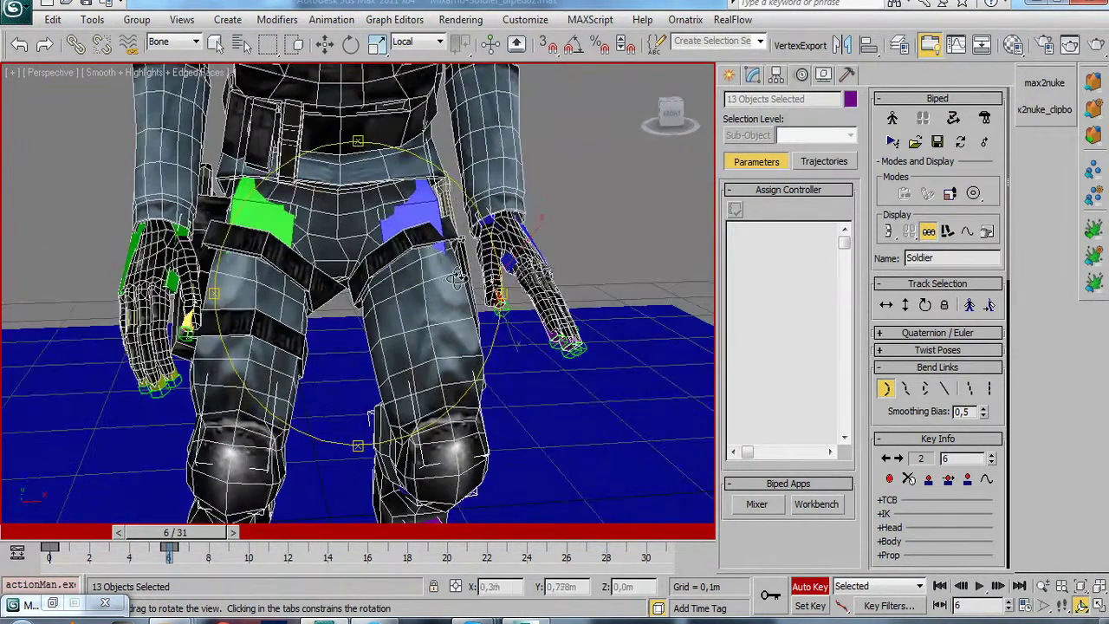
{"action": "scroll", "coordinate": [380, 288], "scroll_direction": "down", "scroll_amount": 3}
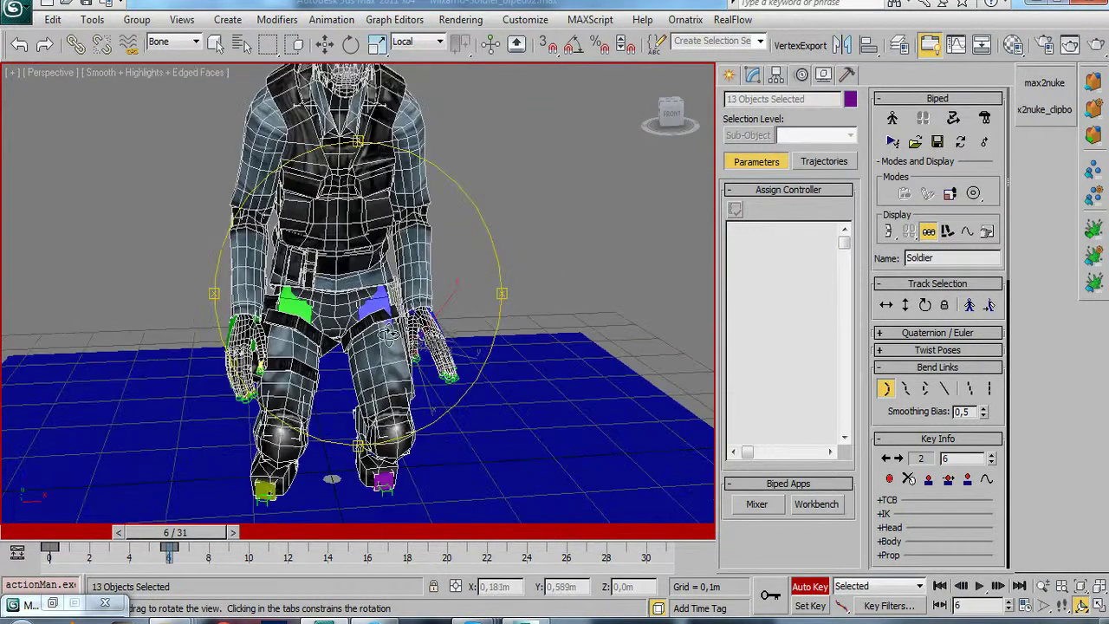
{"action": "scroll", "coordinate": [395, 319], "scroll_direction": "up", "scroll_amount": 2}
{"action": "scroll", "coordinate": [395, 319], "scroll_direction": "up", "scroll_amount": 3}
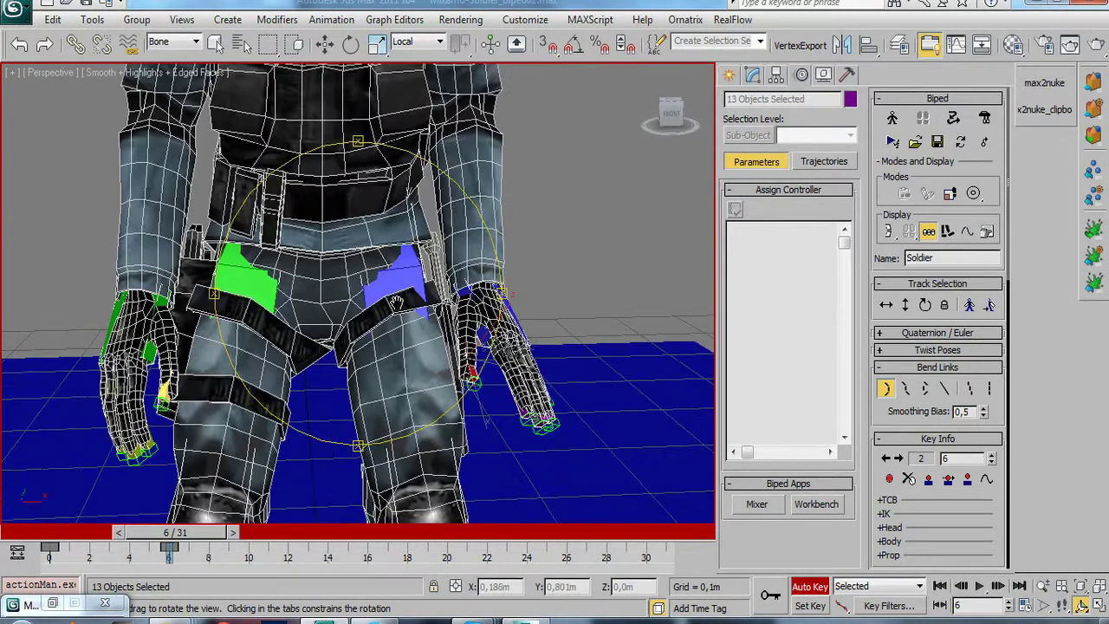
Step: Select the left hand with Move in Local coordinates and scrub the timeline to preview the pose
{"action": "key", "text": "e"}
{"action": "key", "text": "w"}
{"action": "left_click", "coordinate": [501, 296]}
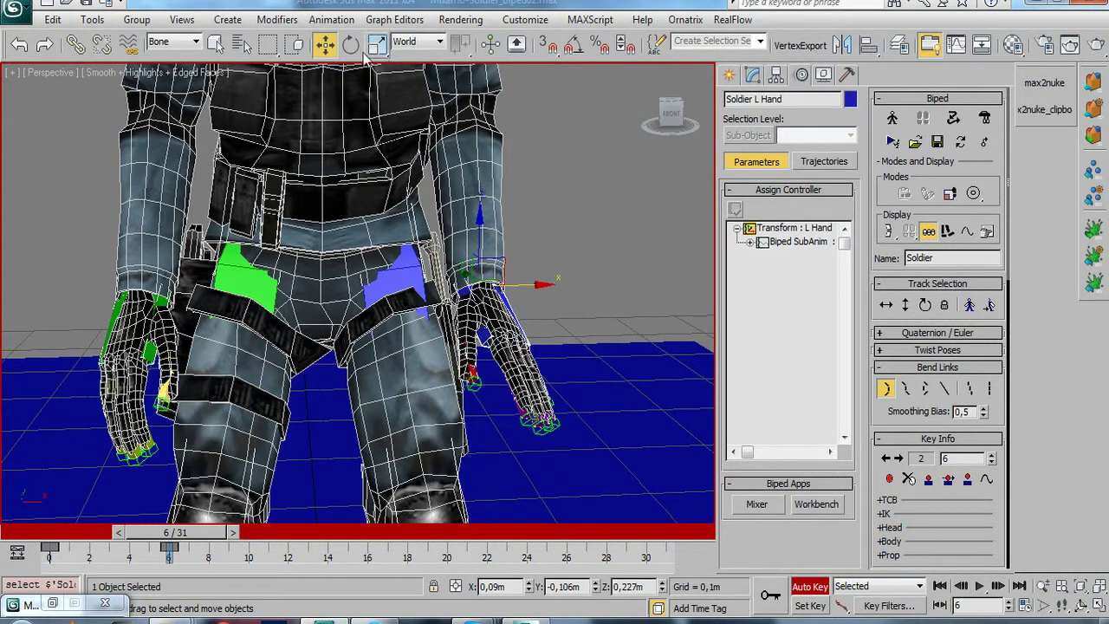
{"action": "left_click", "coordinate": [417, 42]}
{"action": "left_click", "coordinate": [413, 109]}
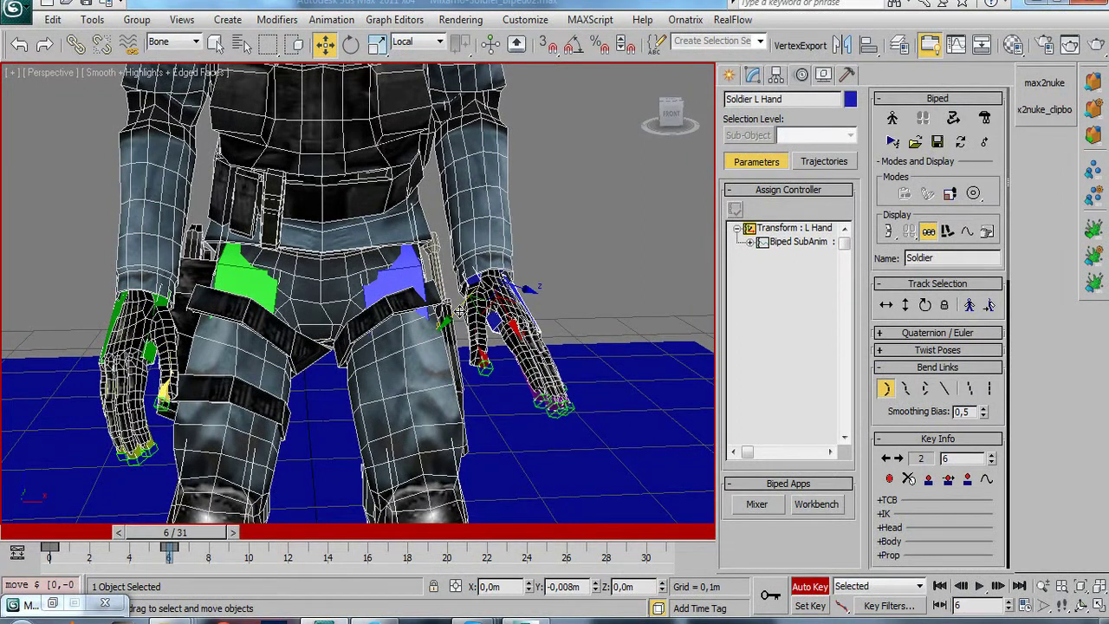
{"action": "scroll", "coordinate": [481, 280], "scroll_direction": "down", "scroll_amount": 3}
{"action": "scroll", "coordinate": [481, 280], "scroll_direction": "down", "scroll_amount": 2}
{"action": "mouse_move", "coordinate": [481, 280]}
{"action": "middle_mouse_down", "text": "alt"}
{"action": "mouse_move", "coordinate": [434, 299]}
{"action": "mouse_move", "coordinate": [404, 291]}
{"action": "mouse_move", "coordinate": [372, 319]}
{"action": "middle_mouse_up", "text": "alt"}
{"action": "scroll", "coordinate": [433, 299], "scroll_direction": "up", "scroll_amount": 4}
{"action": "mouse_move", "coordinate": [176, 542]}
{"action": "left_mouse_down"}
{"action": "mouse_move", "coordinate": [54, 541]}
{"action": "mouse_move", "coordinate": [275, 544]}
{"action": "left_mouse_up"}
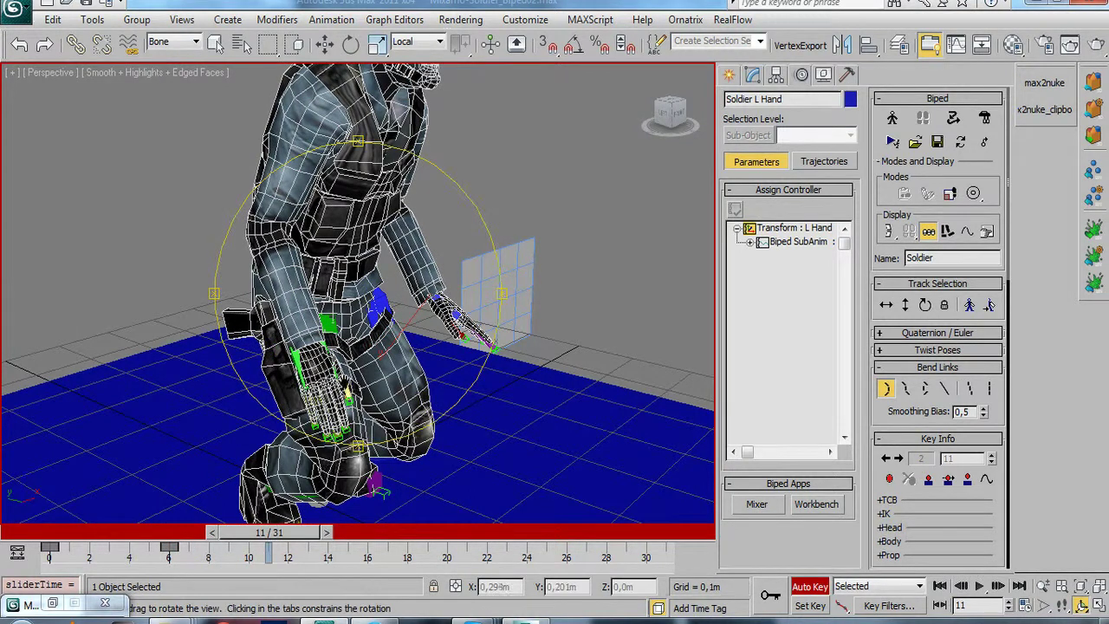
Step: At frame 6, tilt the soldier's head forward about 25 degrees
{"action": "middle_click_drag", "start_coordinate": [286, 347], "coordinate": [390, 346], "text": "alt"}
{"action": "scroll", "coordinate": [357, 295], "scroll_direction": "up", "scroll_amount": 3}
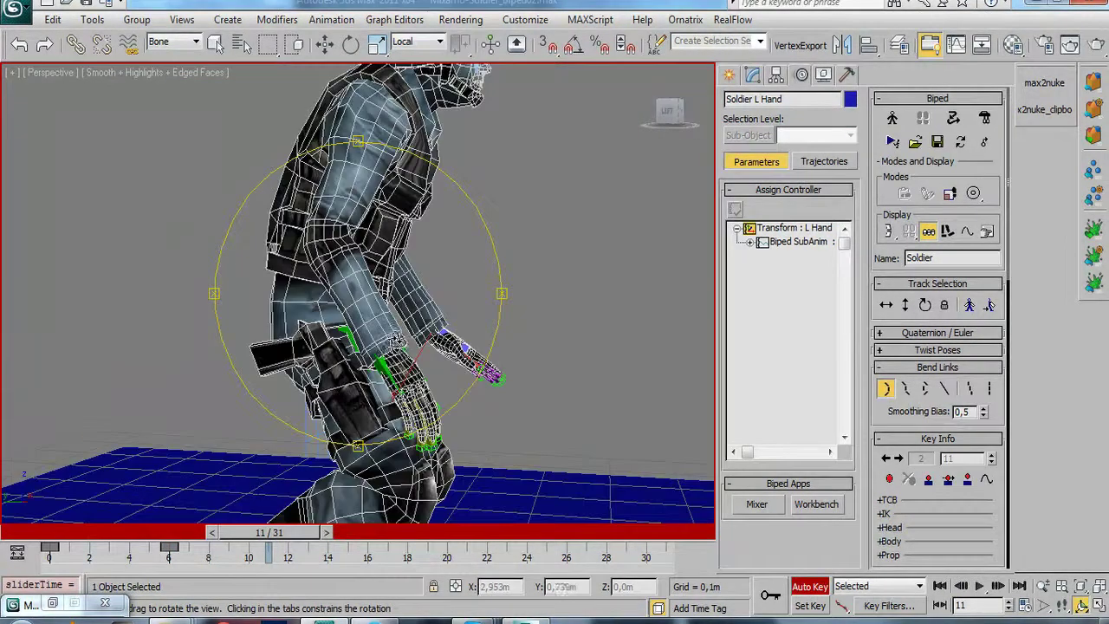
{"action": "scroll", "coordinate": [357, 295], "scroll_direction": "up", "scroll_amount": 2}
{"action": "left_click", "coordinate": [884, 390]}
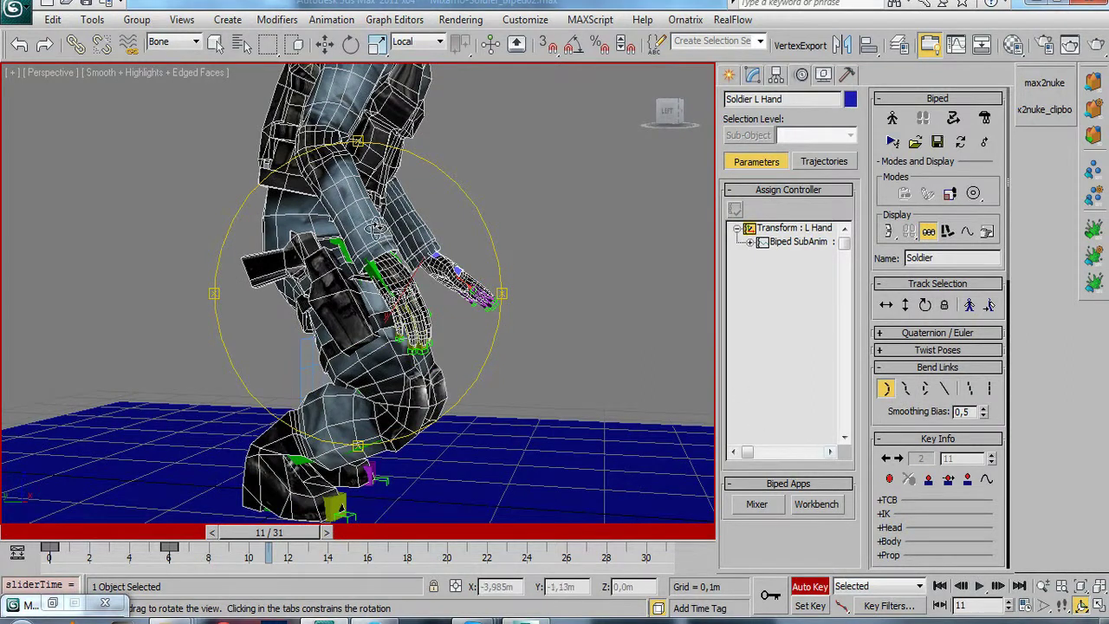
{"action": "scroll", "coordinate": [433, 390], "scroll_direction": "up", "scroll_amount": 2}
{"action": "left_click_drag", "start_coordinate": [252, 542], "coordinate": [156, 541]}
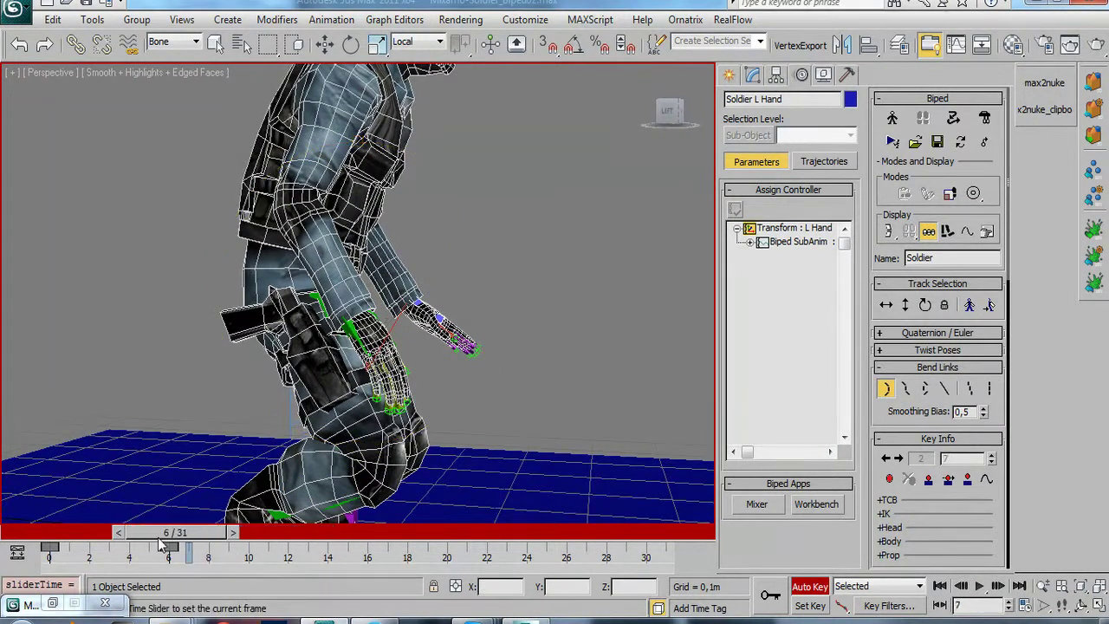
{"action": "middle_click_drag", "start_coordinate": [390, 347], "coordinate": [476, 347], "text": "alt"}
{"action": "key", "text": "w"}
{"action": "left_click", "coordinate": [382, 218]}
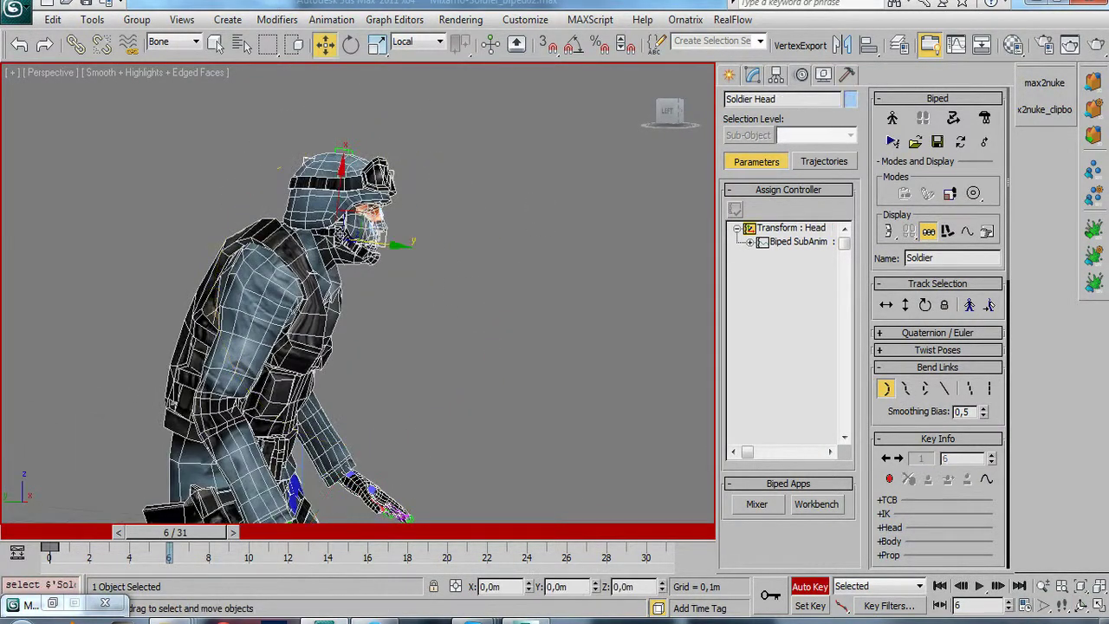
{"action": "key", "text": "e"}
{"action": "left_click_drag", "start_coordinate": [381, 208], "coordinate": [397, 258]}
Step: Rotate the left upper arm downward and turn Spine1 to straighten the upper body
{"action": "scroll", "coordinate": [399, 258], "scroll_direction": "down", "scroll_amount": 3}
{"action": "middle_click_drag", "start_coordinate": [397, 258], "coordinate": [399, 265]}
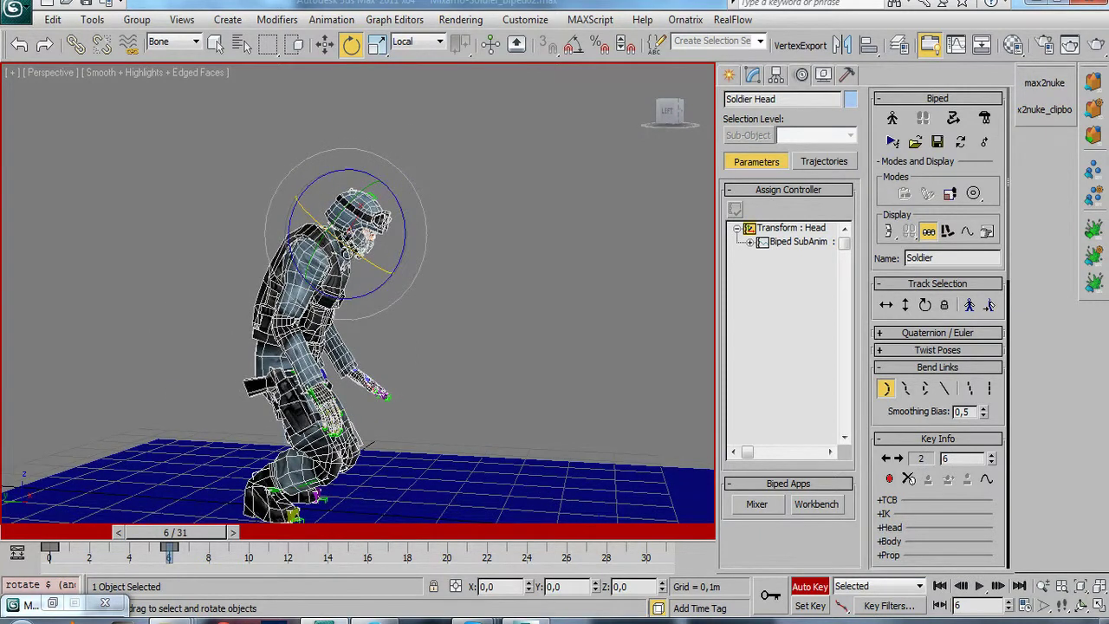
{"action": "scroll", "coordinate": [351, 229], "scroll_direction": "up", "scroll_amount": 3}
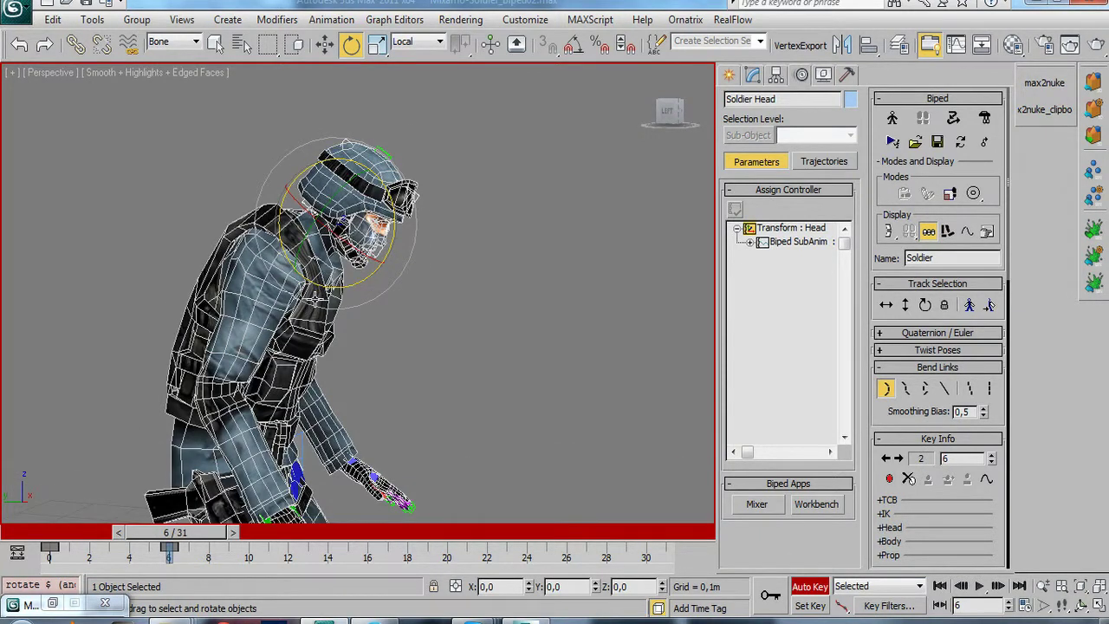
{"action": "left_click", "coordinate": [319, 297]}
{"action": "left_click_drag", "start_coordinate": [362, 266], "coordinate": [361, 278]}
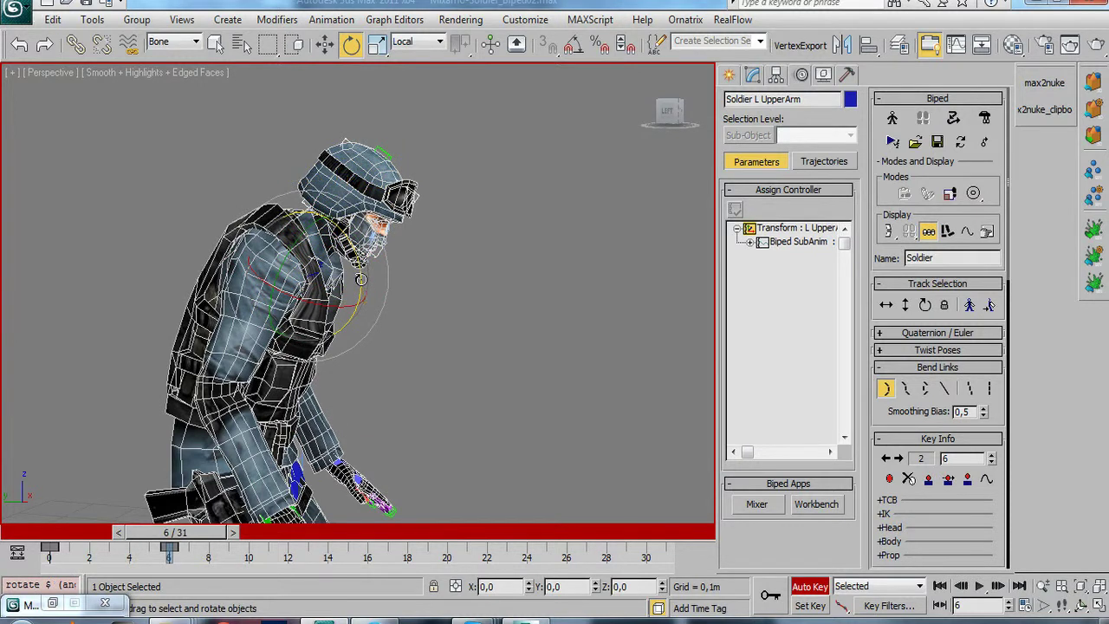
{"action": "middle_click_drag", "start_coordinate": [361, 275], "coordinate": [320, 275], "text": "alt"}
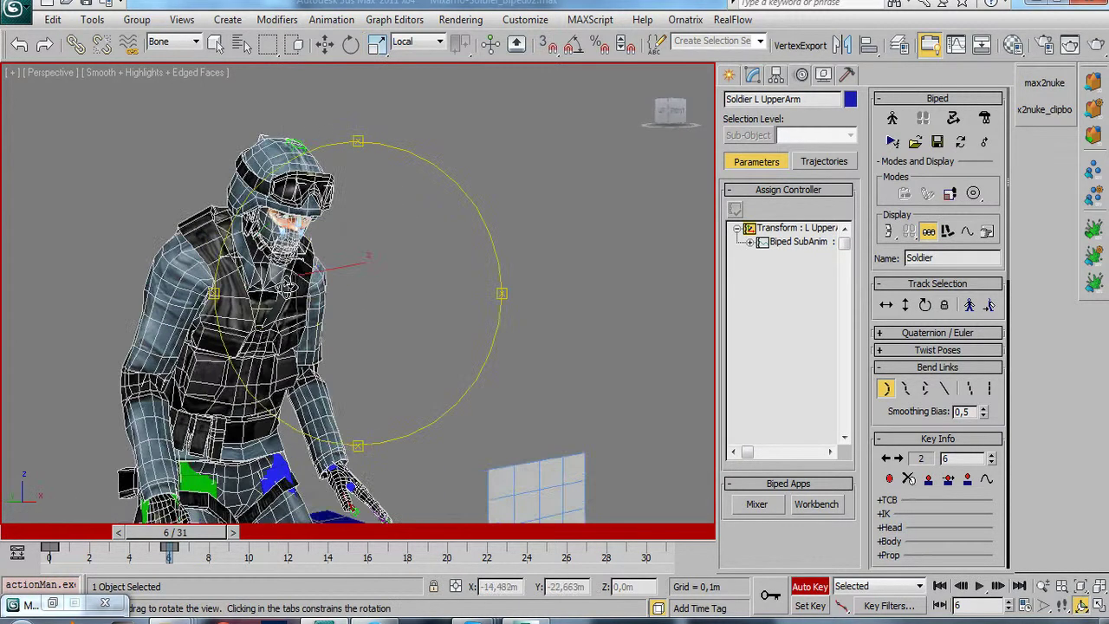
{"action": "left_click", "coordinate": [266, 303]}
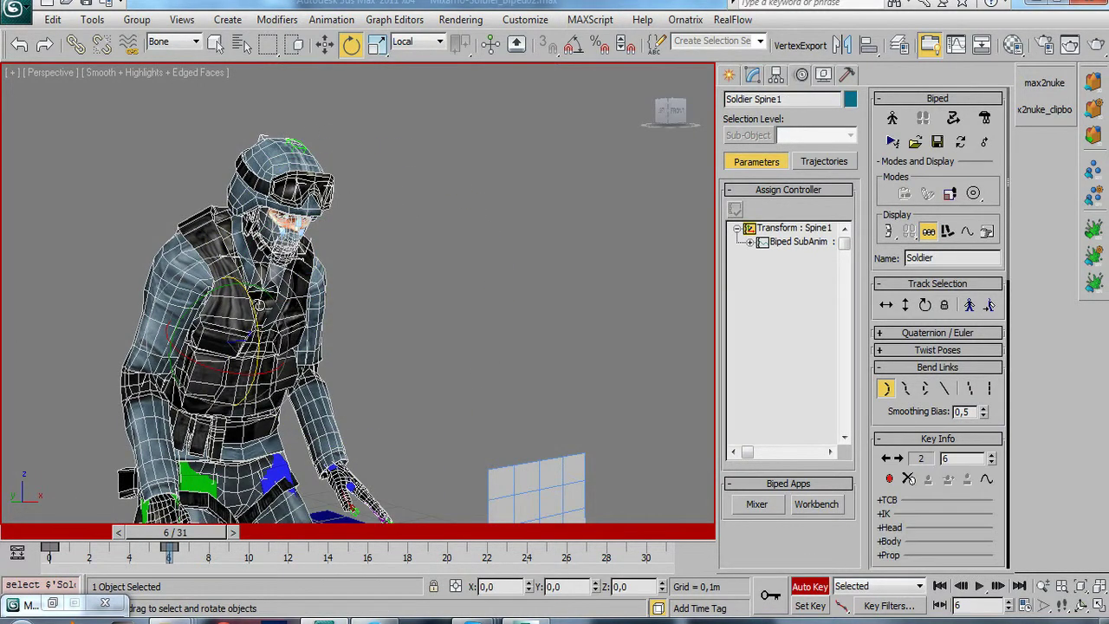
{"action": "left_click_drag", "start_coordinate": [257, 314], "coordinate": [257, 321]}
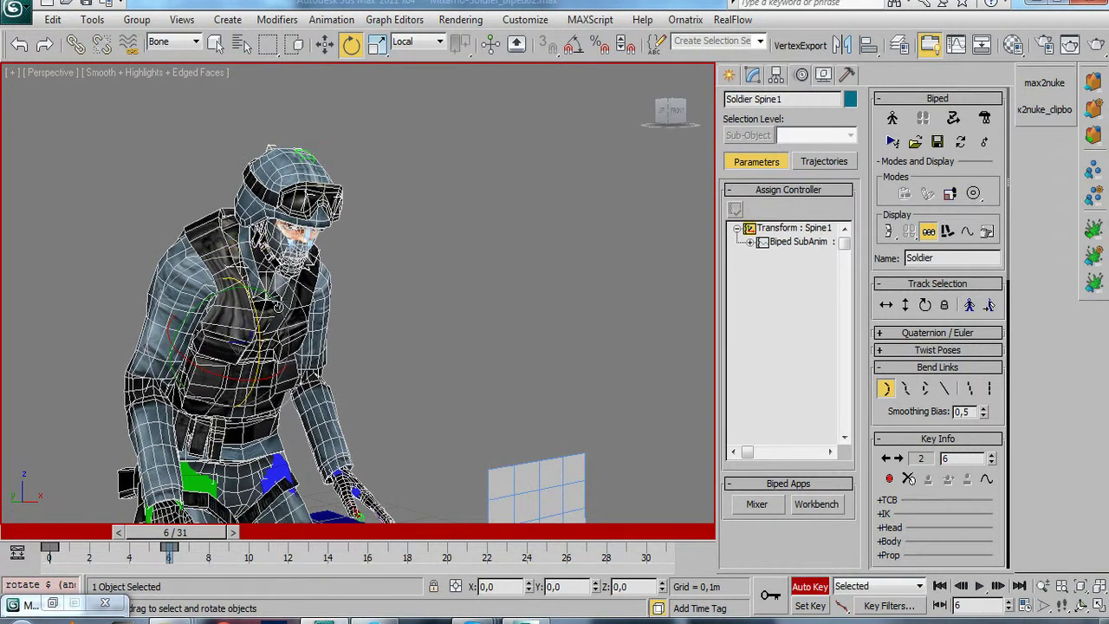
Step: Scrub between frames 0 and 11 to check the pose, then pick Body Vertical
{"action": "middle_click_drag", "start_coordinate": [257, 321], "coordinate": [269, 286], "text": "alt"}
{"action": "left_click_drag", "start_coordinate": [152, 535], "coordinate": [256, 538]}
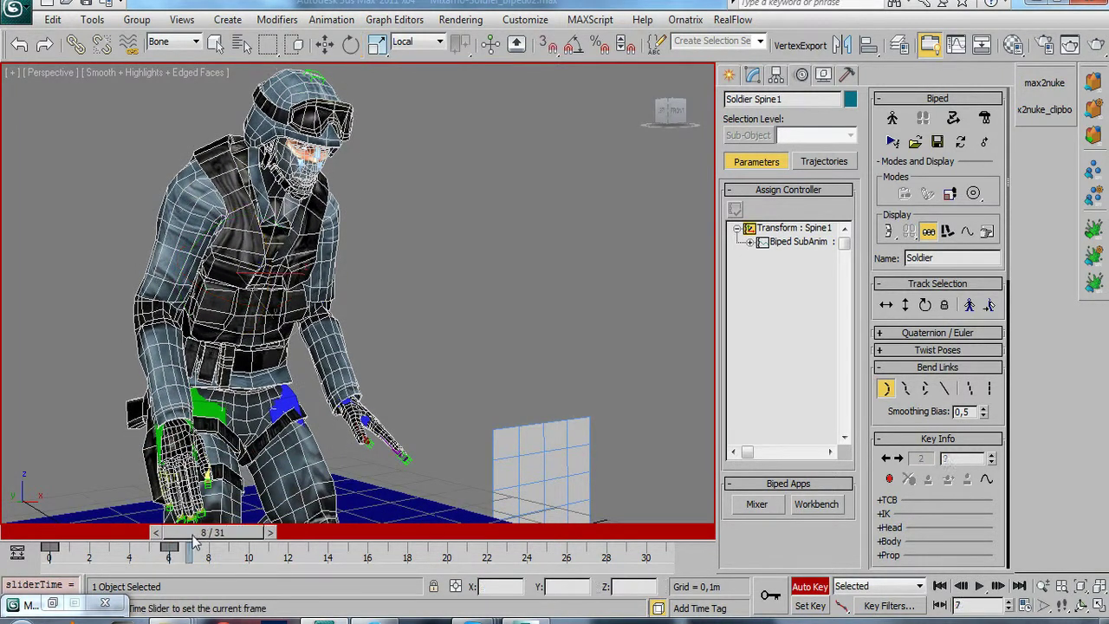
{"action": "middle_click_drag", "start_coordinate": [289, 423], "coordinate": [373, 416], "text": "alt"}
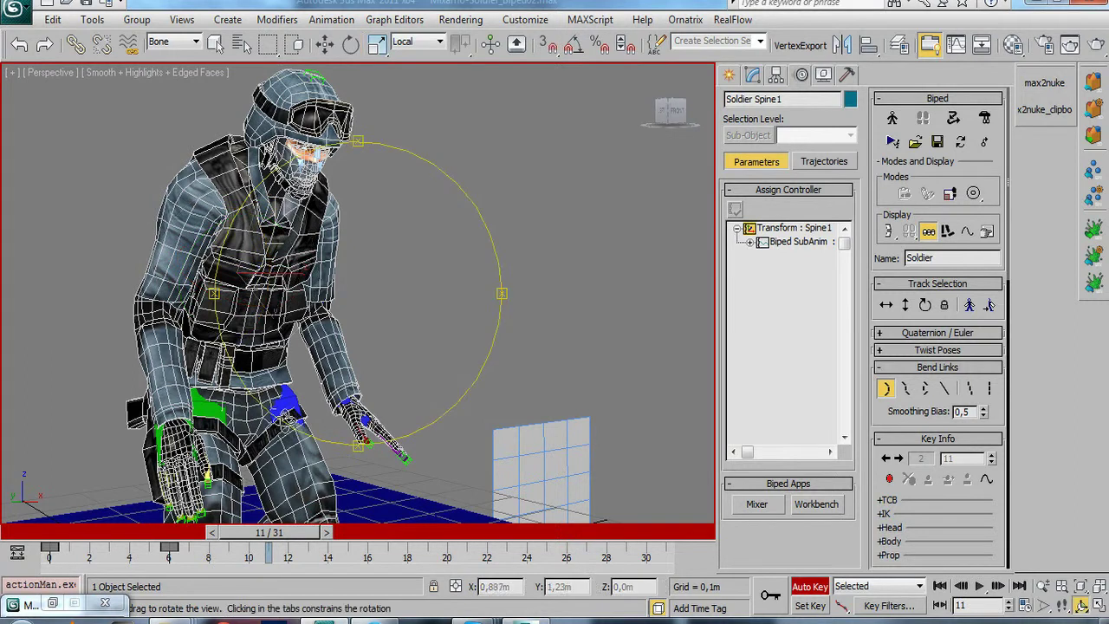
{"action": "mouse_move", "coordinate": [269, 533]}
{"action": "left_mouse_down"}
{"action": "mouse_move", "coordinate": [85, 535]}
{"action": "mouse_move", "coordinate": [174, 547]}
{"action": "left_mouse_up"}
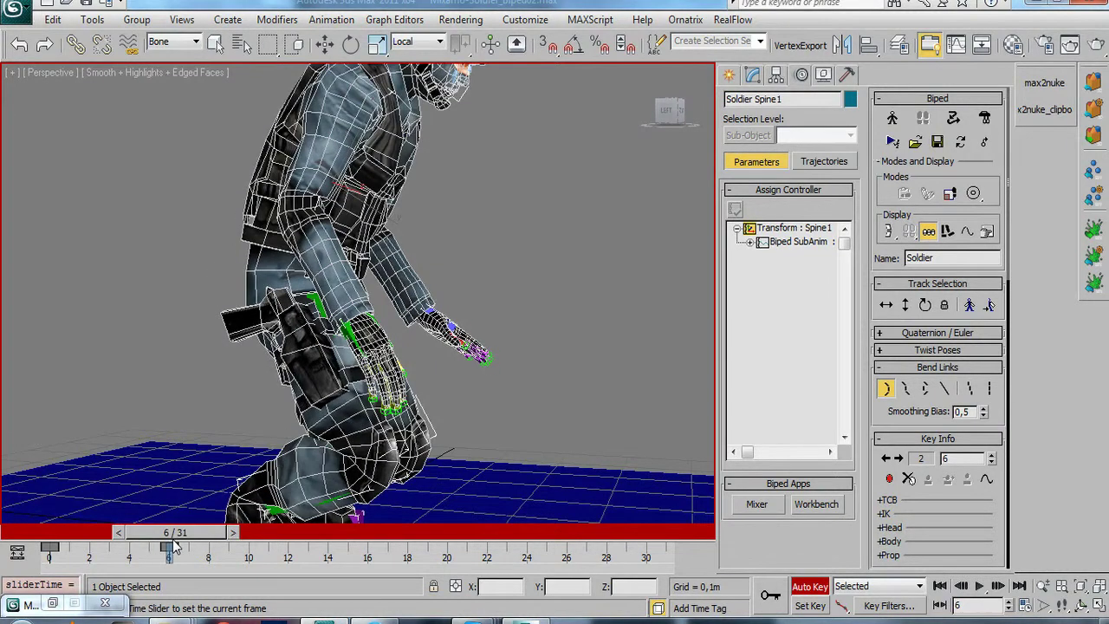
{"action": "left_click_drag", "start_coordinate": [187, 546], "coordinate": [268, 548]}
{"action": "key", "text": "ctrl+r"}
{"action": "left_click_drag", "start_coordinate": [372, 353], "coordinate": [320, 338]}
{"action": "key", "text": "e"}
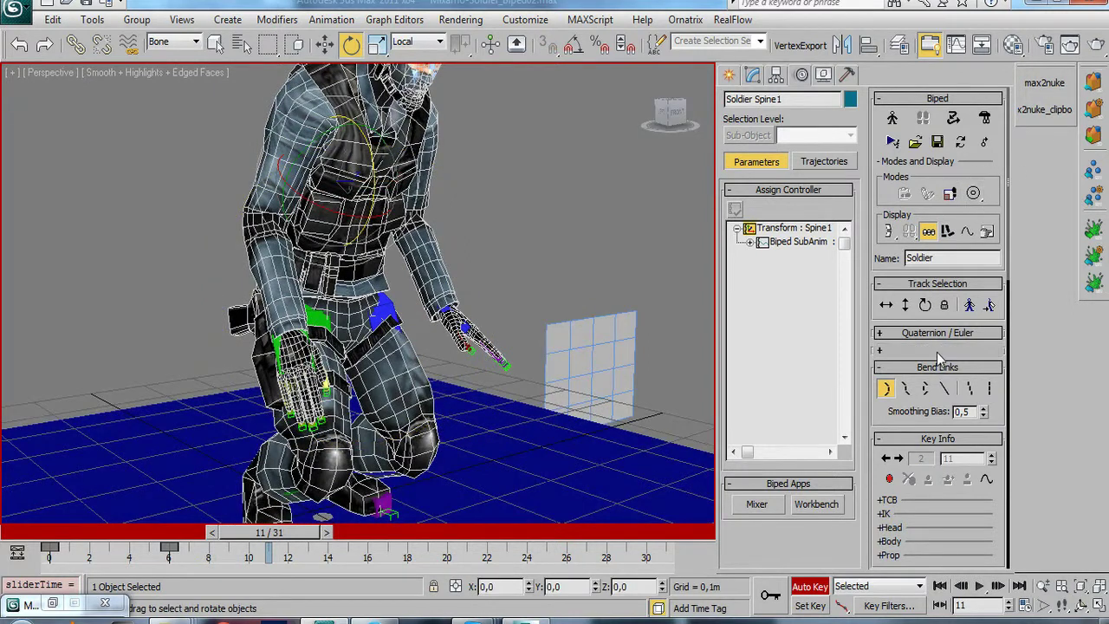
{"action": "left_click", "coordinate": [905, 304]}
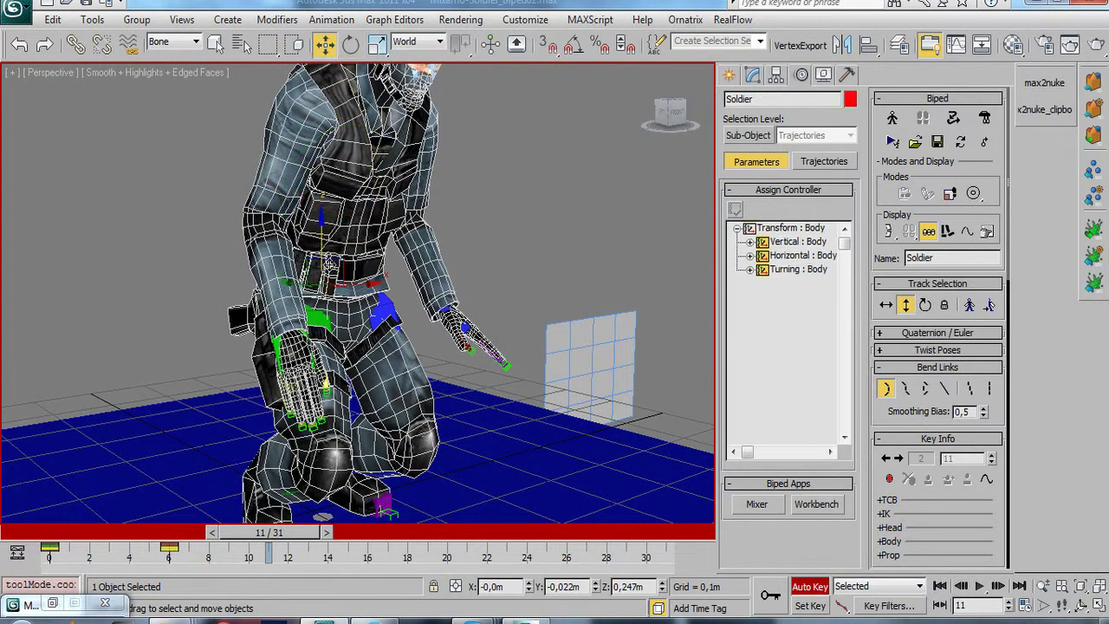
Step: At frame 11, lower the body slightly and move the left hand down and inward
{"action": "mouse_move", "coordinate": [325, 233]}
{"action": "left_mouse_down"}
{"action": "mouse_move", "coordinate": [309, 267]}
{"action": "mouse_move", "coordinate": [418, 361]}
{"action": "left_mouse_up"}
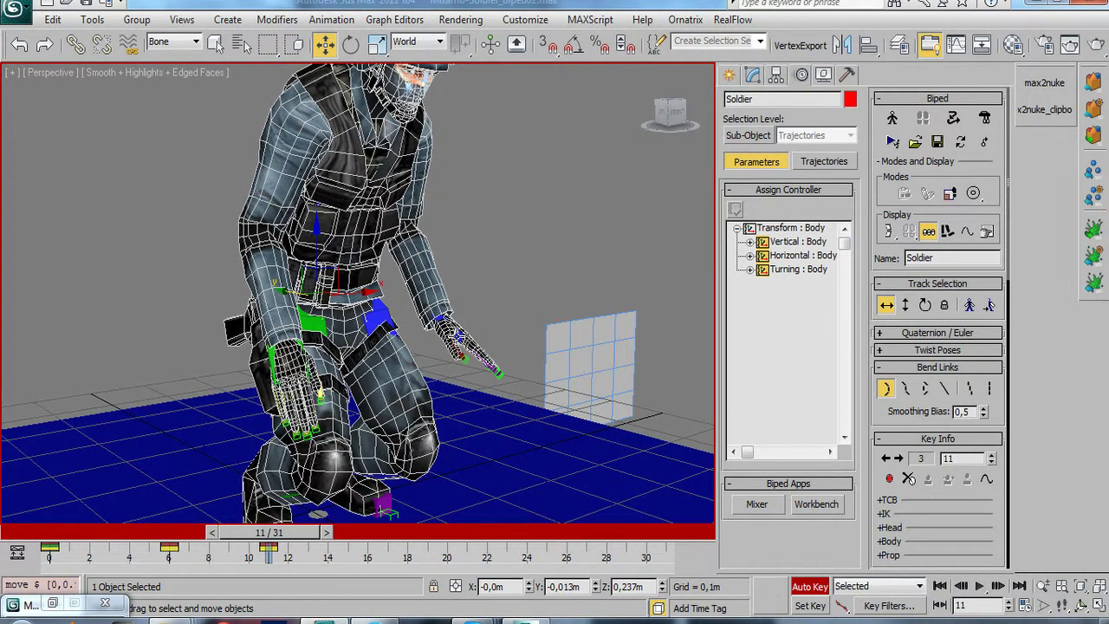
{"action": "left_click", "coordinate": [455, 341]}
{"action": "left_click_drag", "start_coordinate": [423, 285], "coordinate": [459, 338]}
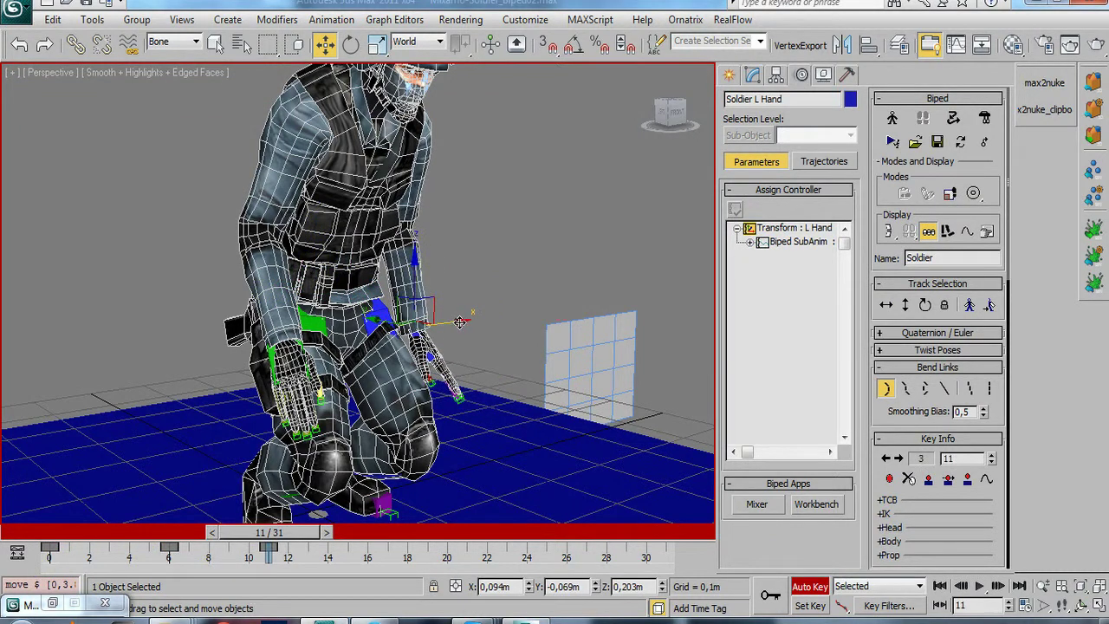
{"action": "key", "text": "ctrl+r"}
{"action": "mouse_move", "coordinate": [418, 341]}
{"action": "left_mouse_down"}
{"action": "mouse_move", "coordinate": [345, 347]}
{"action": "mouse_move", "coordinate": [327, 300]}
{"action": "left_mouse_up"}
{"action": "scroll", "coordinate": [345, 345], "scroll_direction": "up", "scroll_amount": 2}
{"action": "scroll", "coordinate": [347, 344], "scroll_direction": "up", "scroll_amount": 2}
{"action": "scroll", "coordinate": [351, 343], "scroll_direction": "up", "scroll_amount": 1}
{"action": "scroll", "coordinate": [357, 341], "scroll_direction": "up", "scroll_amount": 2}
Step: In Local coordinates, rotate the left hand about its X axis and nudge it slightly down
{"action": "key", "text": "w"}
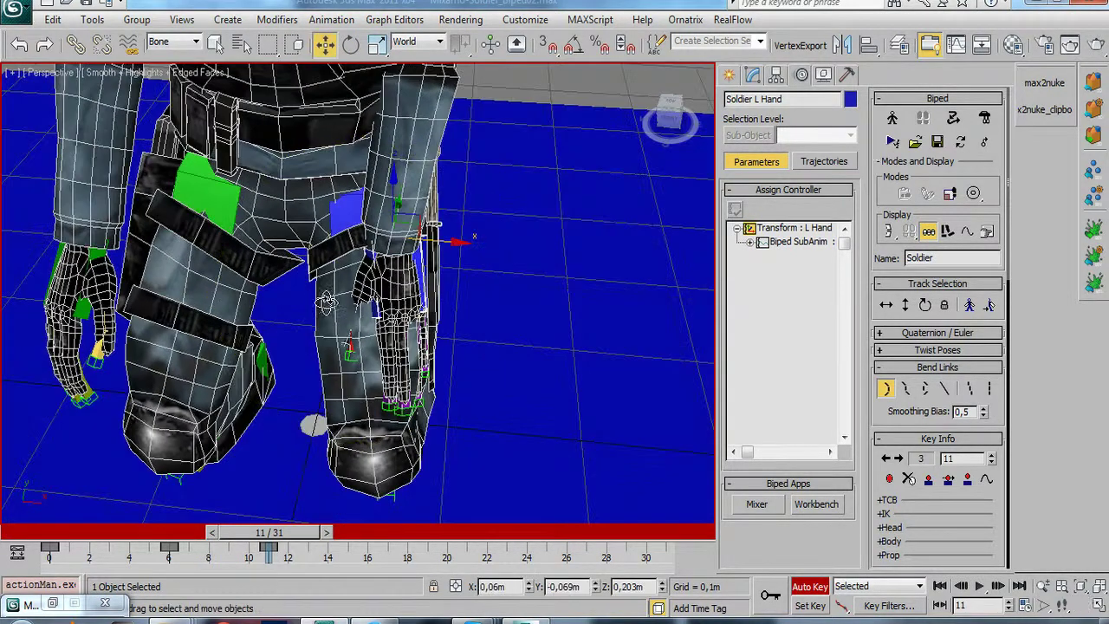
{"action": "left_click", "coordinate": [439, 42]}
{"action": "left_click", "coordinate": [409, 98]}
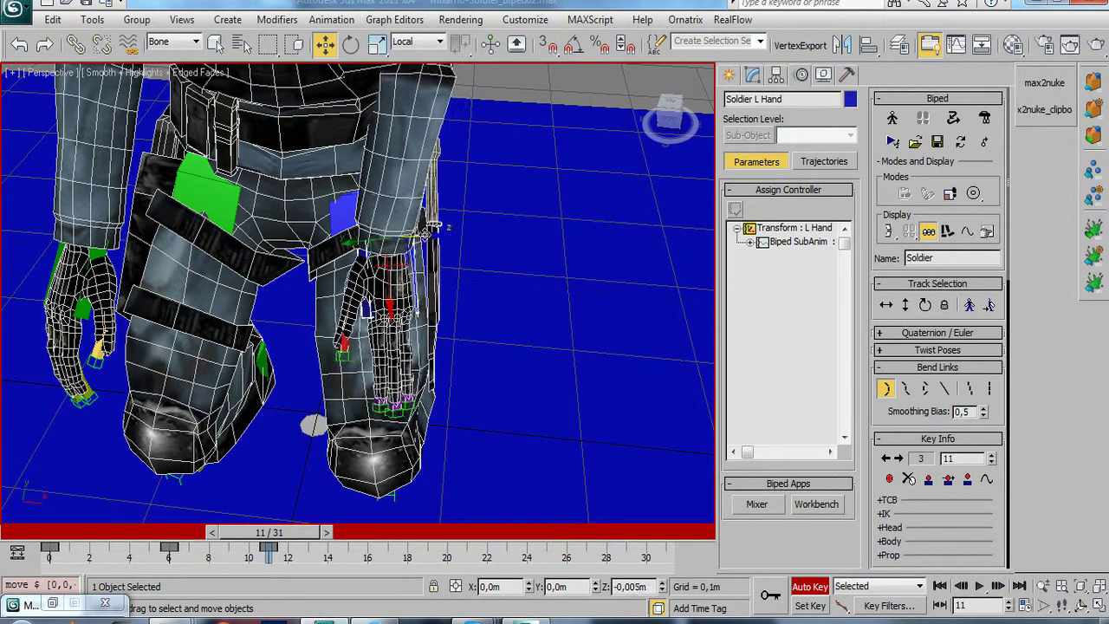
{"action": "key", "text": "ctrl+r"}
{"action": "left_click_drag", "start_coordinate": [328, 327], "coordinate": [491, 3]}
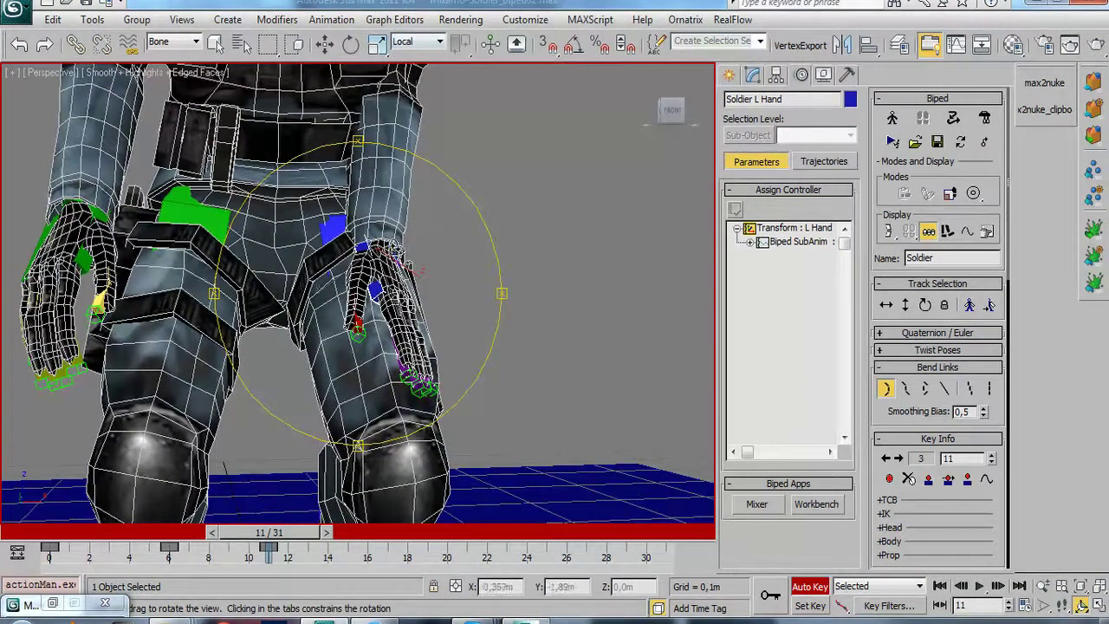
{"action": "left_click_drag", "start_coordinate": [416, 272], "coordinate": [415, 273]}
{"action": "right_click", "coordinate": [414, 273]}
{"action": "right_click", "coordinate": [414, 273]}
{"action": "left_click", "coordinate": [433, 299]}
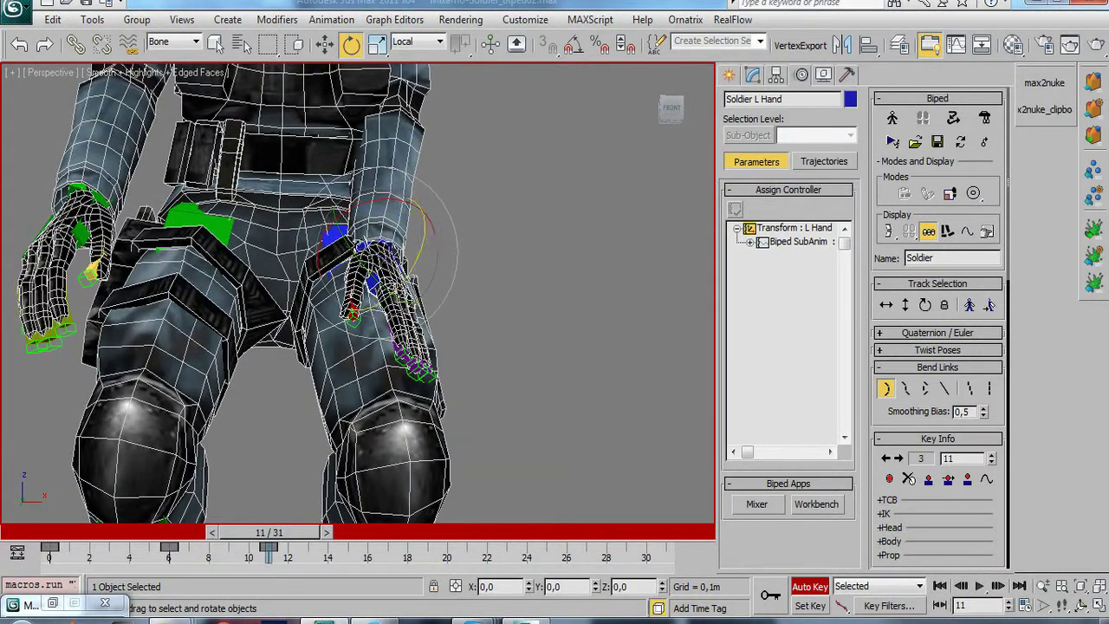
{"action": "left_click_drag", "start_coordinate": [423, 227], "coordinate": [414, 201]}
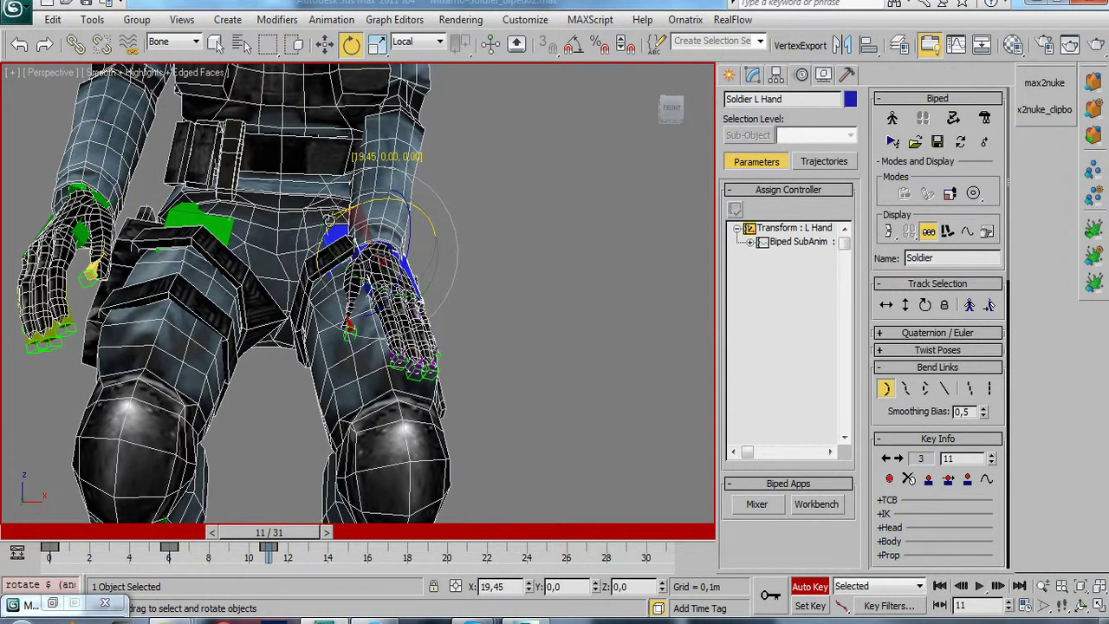
{"action": "middle_click_drag", "start_coordinate": [424, 233], "coordinate": [431, 244]}
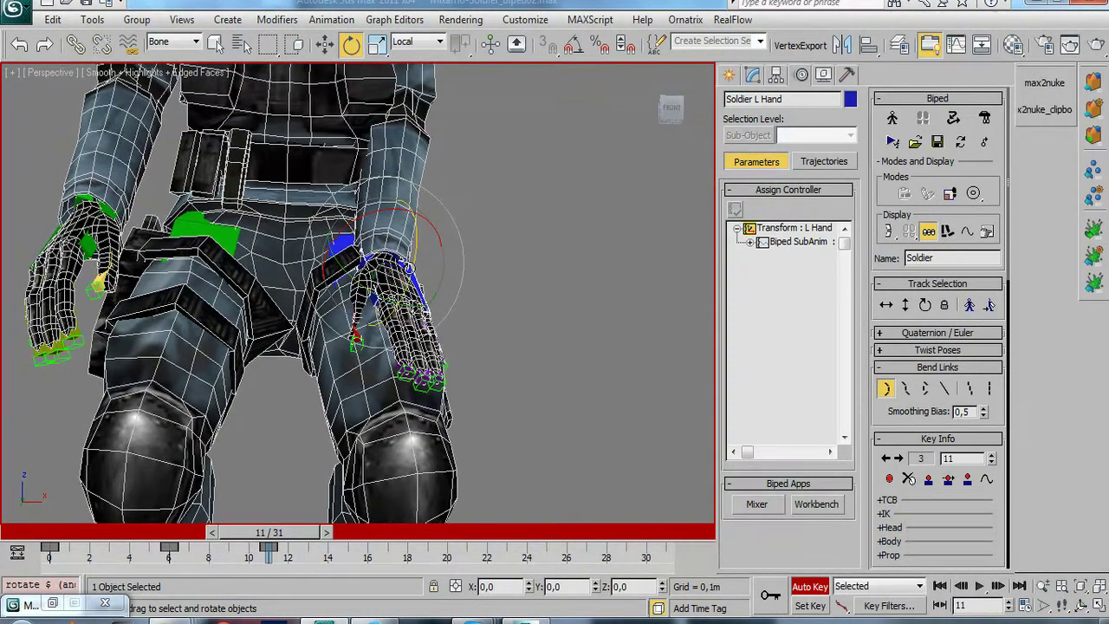
{"action": "right_click", "coordinate": [407, 268]}
{"action": "left_click", "coordinate": [416, 193]}
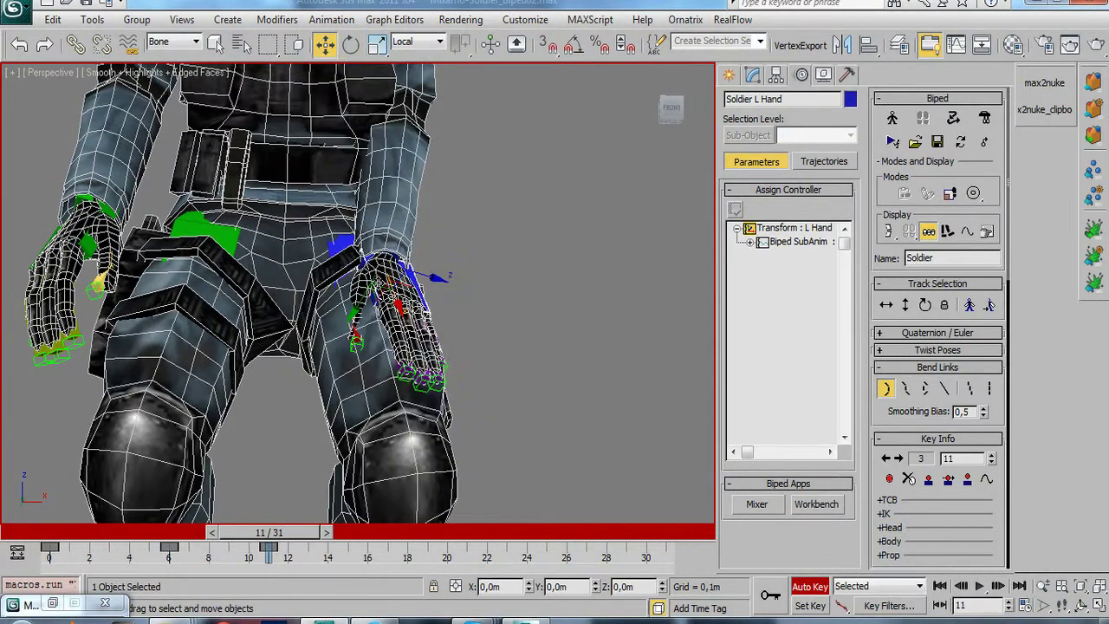
{"action": "left_click_drag", "start_coordinate": [359, 308], "coordinate": [363, 314]}
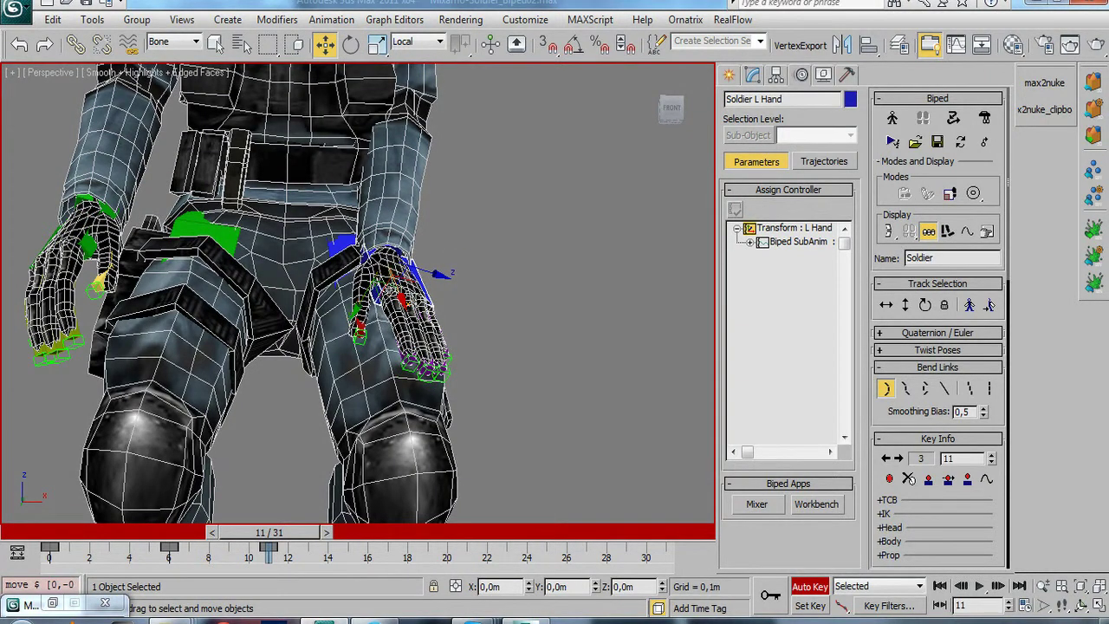
Step: Select the left-hand finger bones and curl them about 5 degrees
{"action": "double_click", "coordinate": [378, 296]}
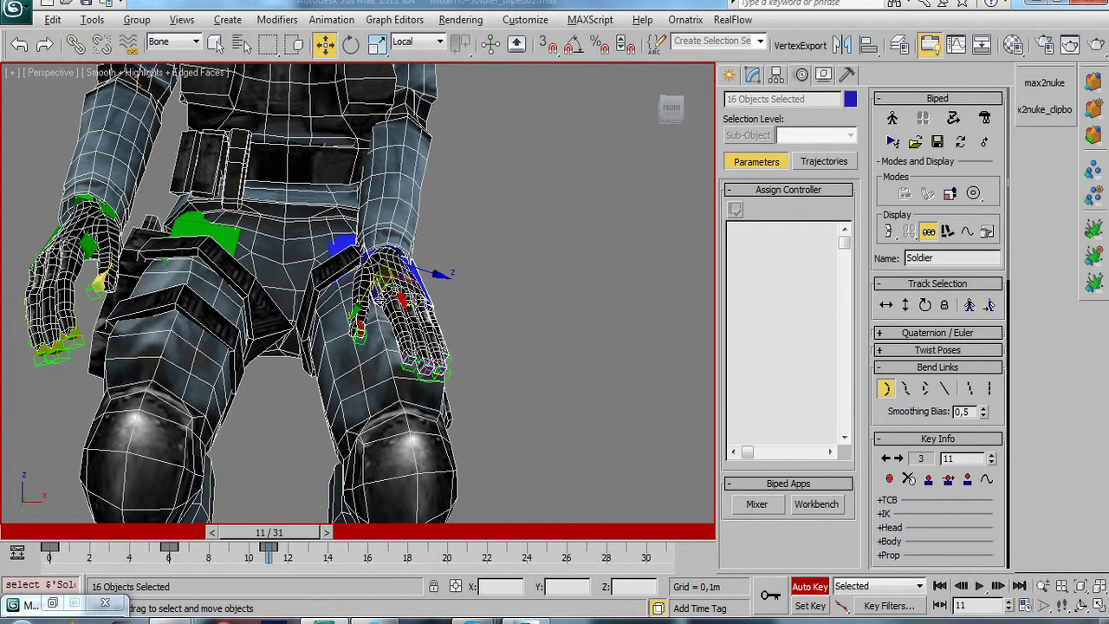
{"action": "left_click", "coordinate": [382, 299], "text": "alt"}
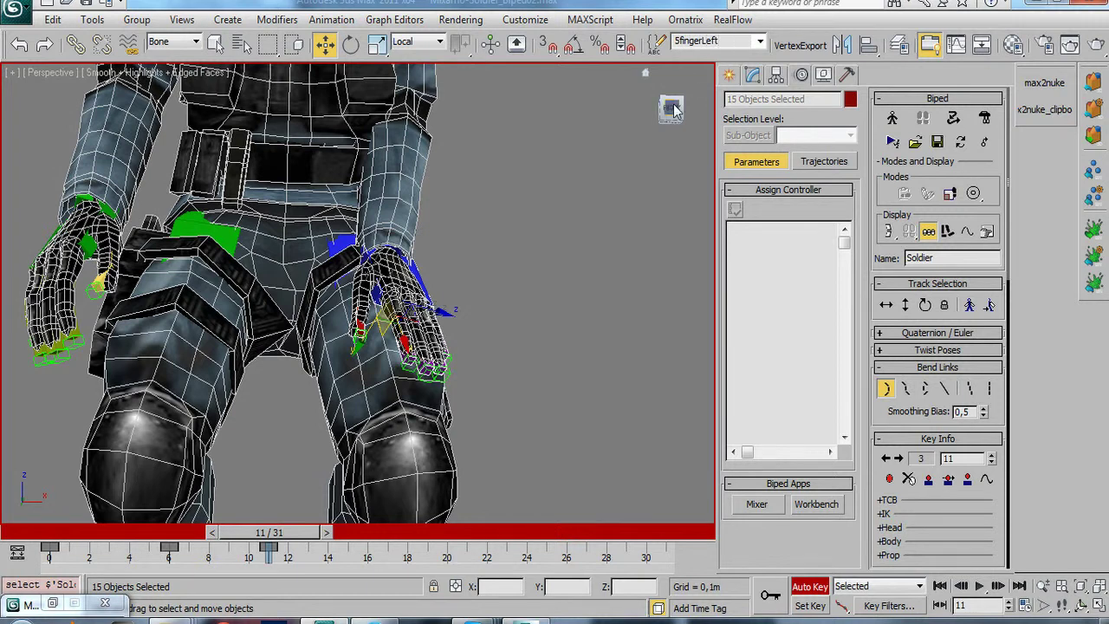
{"action": "right_click", "coordinate": [388, 301]}
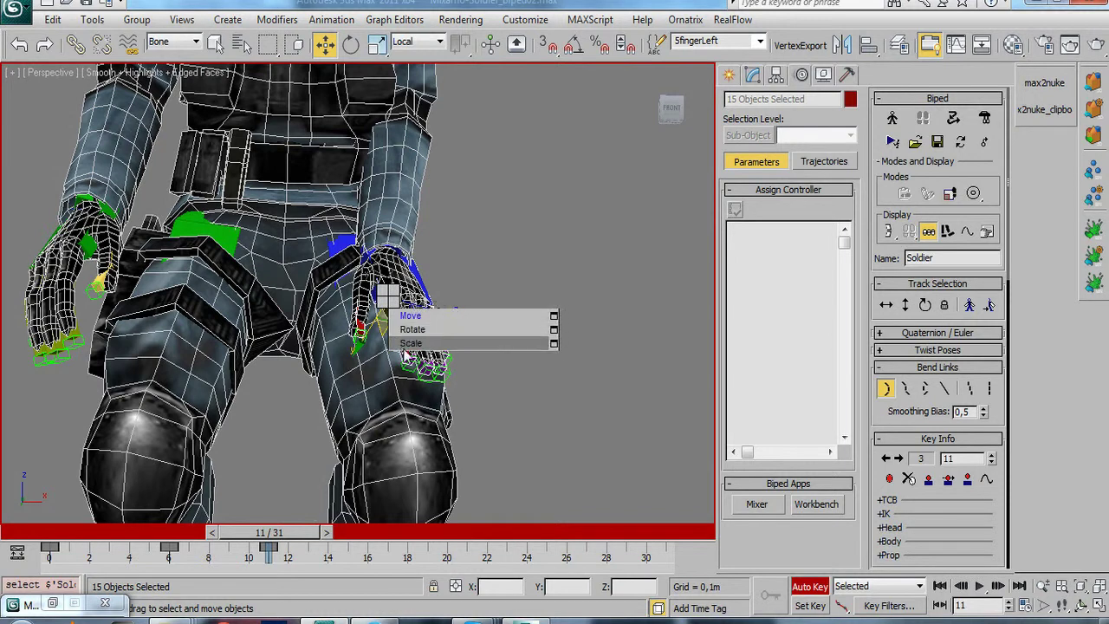
{"action": "left_click", "coordinate": [414, 324]}
{"action": "left_click_drag", "start_coordinate": [410, 325], "coordinate": [404, 314]}
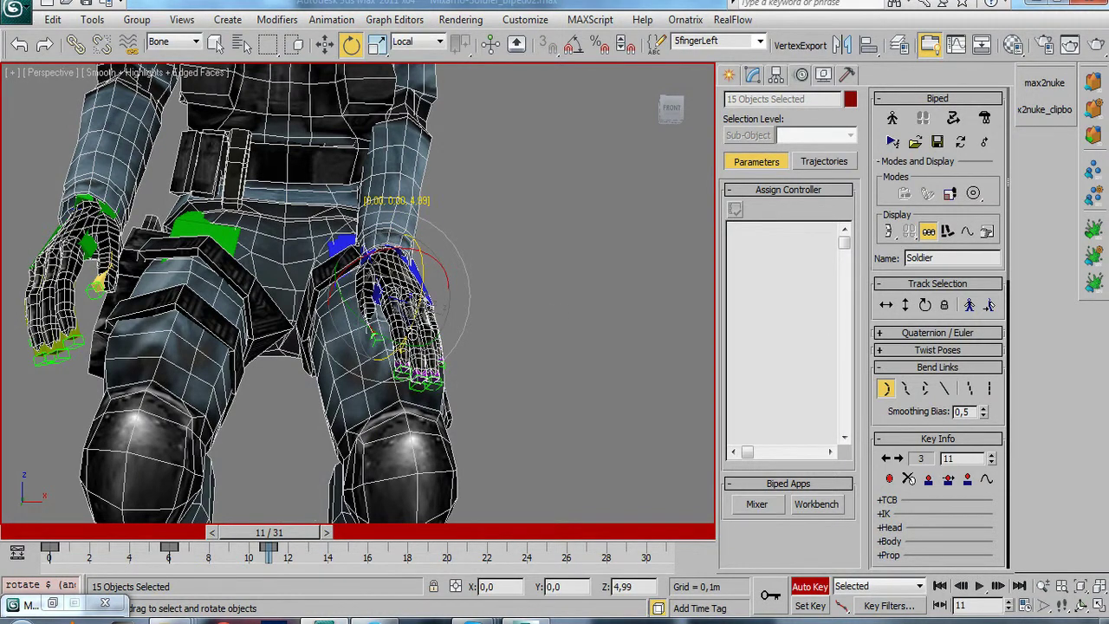
{"action": "left_click_drag", "start_coordinate": [404, 314], "coordinate": [362, 295]}
Step: Turn Finger01 back about 2.5 degrees and angle the left hand so the fingers point down-left
{"action": "left_click", "coordinate": [362, 289]}
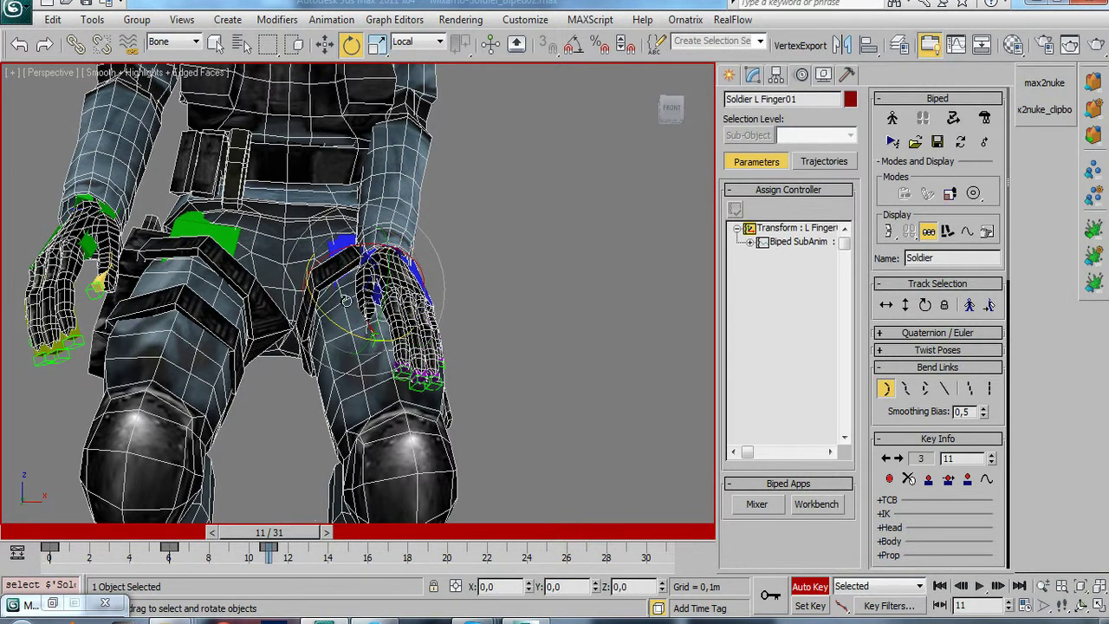
{"action": "left_click_drag", "start_coordinate": [333, 321], "coordinate": [326, 314]}
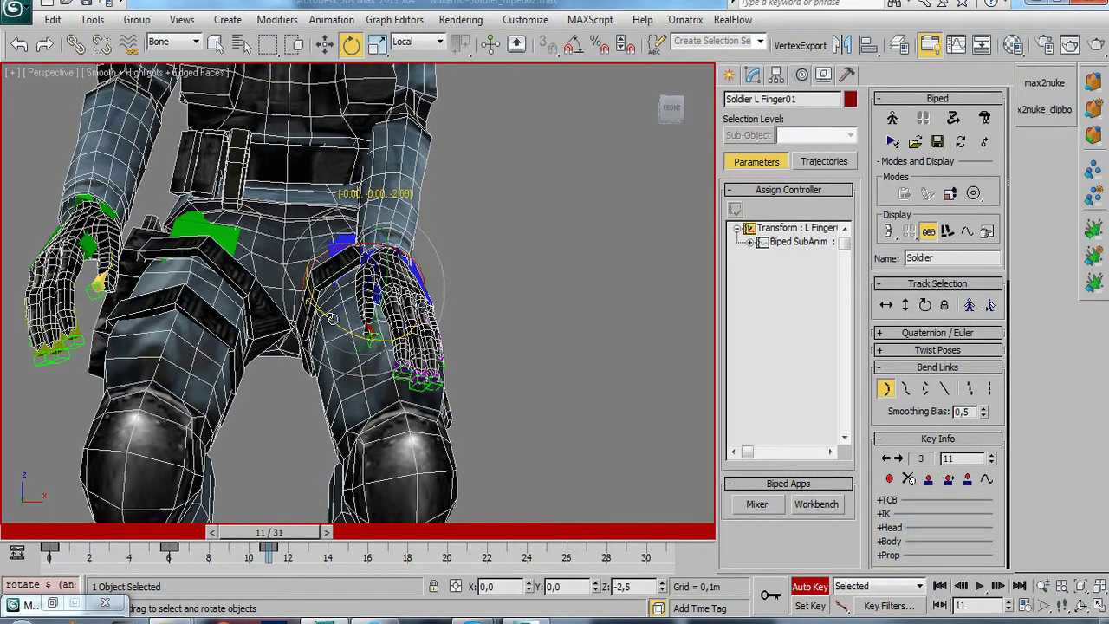
{"action": "key", "text": "Page_Up"}
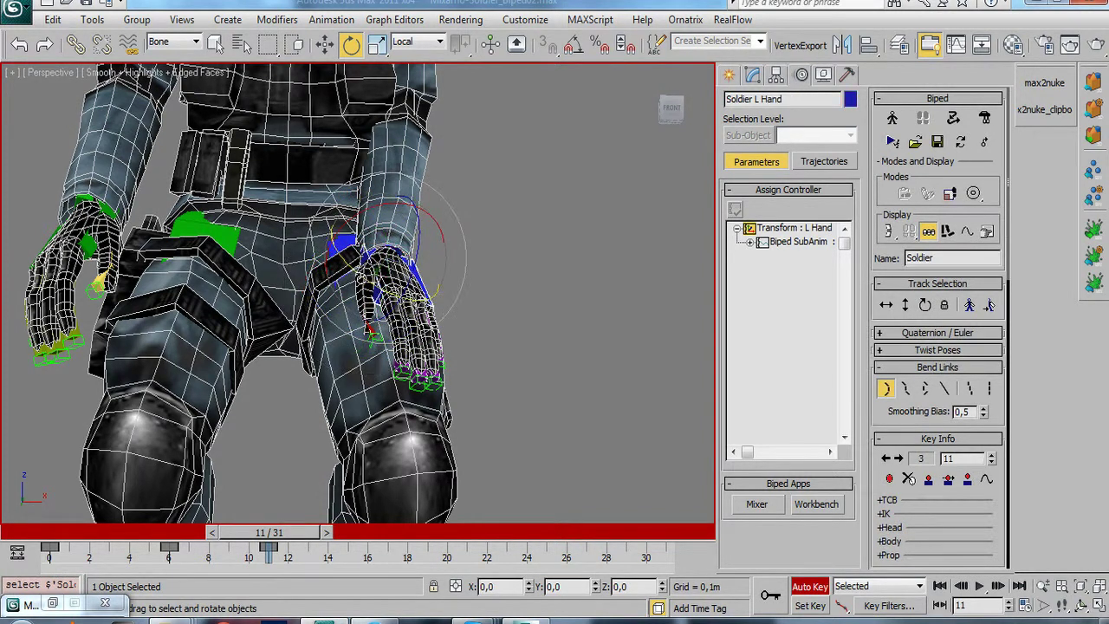
{"action": "left_click_drag", "start_coordinate": [371, 329], "coordinate": [364, 327]}
{"action": "key", "text": "ctrl+r"}
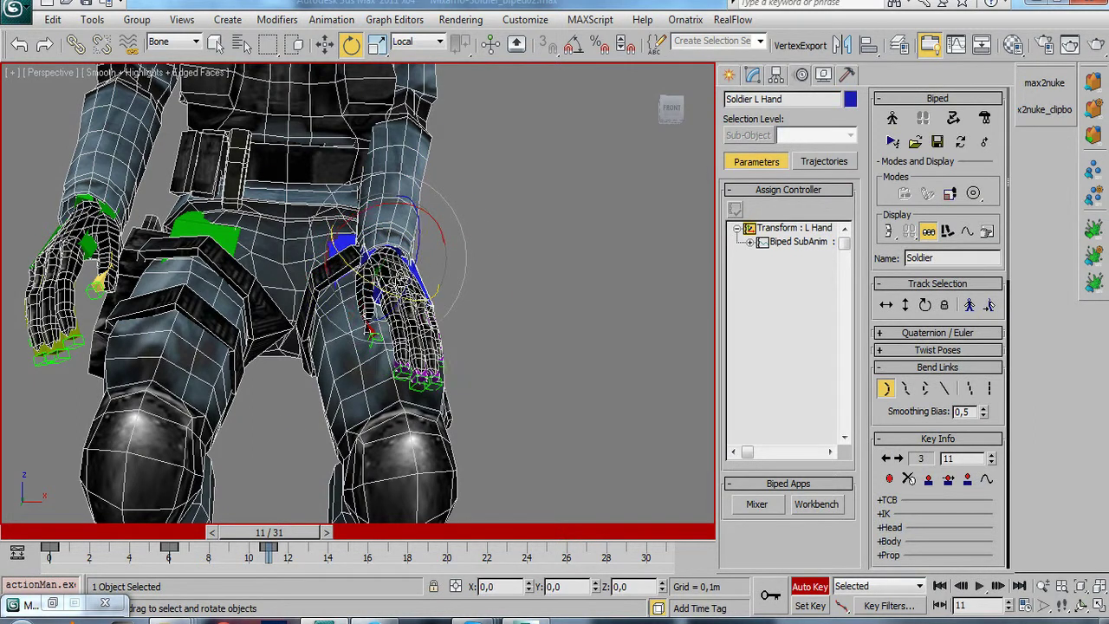
{"action": "left_click_drag", "start_coordinate": [372, 286], "coordinate": [377, 277]}
Step: Rotate the left hand's Finger0 bone down and to the left
{"action": "scroll", "coordinate": [377, 278], "scroll_direction": "up", "scroll_amount": 5}
{"action": "key", "text": "Page_Down"}
{"action": "mouse_move", "coordinate": [367, 258]}
{"action": "left_mouse_down"}
{"action": "mouse_move", "coordinate": [355, 260]}
{"action": "mouse_move", "coordinate": [426, 268]}
{"action": "mouse_move", "coordinate": [404, 276]}
{"action": "left_mouse_up"}
{"action": "key", "text": "ctrl+r"}
{"action": "scroll", "coordinate": [355, 260], "scroll_direction": "down", "scroll_amount": 5}
{"action": "scroll", "coordinate": [426, 269], "scroll_direction": "up", "scroll_amount": 2}
{"action": "scroll", "coordinate": [426, 268], "scroll_direction": "down", "scroll_amount": 2}
{"action": "scroll", "coordinate": [425, 277], "scroll_direction": "down", "scroll_amount": 2}
{"action": "scroll", "coordinate": [404, 278], "scroll_direction": "up", "scroll_amount": 3}
{"action": "scroll", "coordinate": [392, 335], "scroll_direction": "up", "scroll_amount": 1}
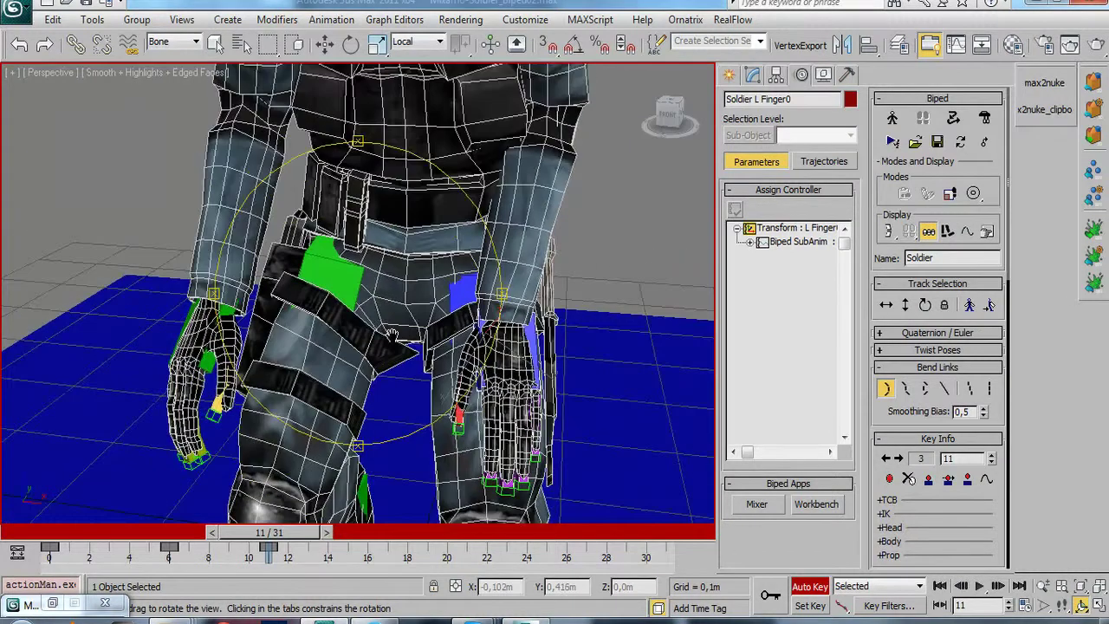
{"action": "scroll", "coordinate": [399, 314], "scroll_direction": "down", "scroll_amount": 4}
{"action": "key", "text": "e"}
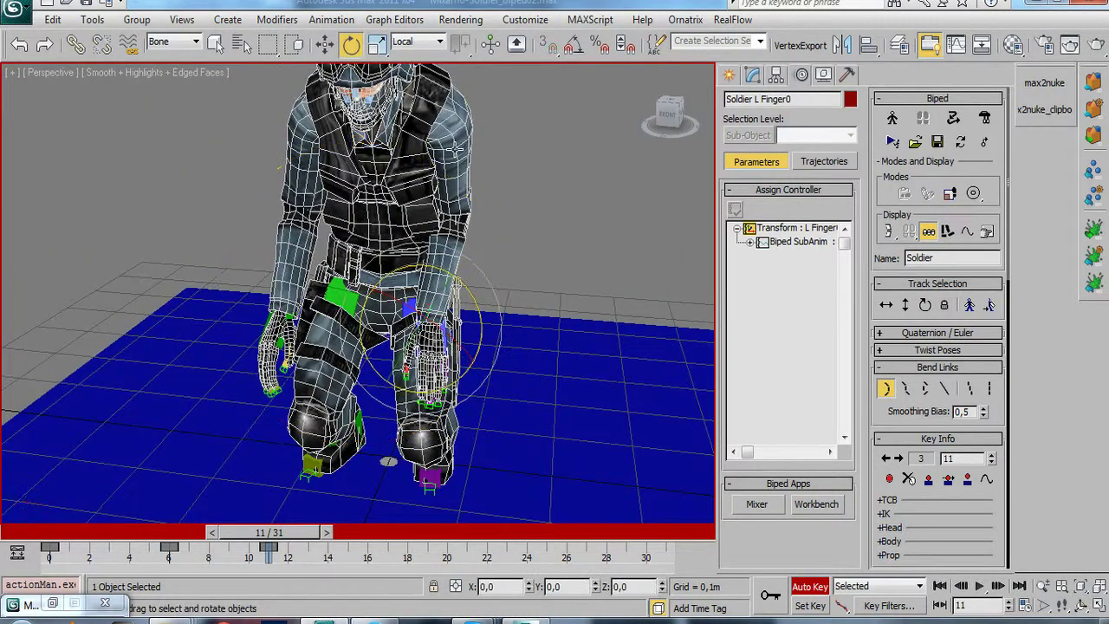
Step: Select the whole left arm chain, copy its posture and paste it opposite onto the right arm
{"action": "double_click", "coordinate": [456, 162]}
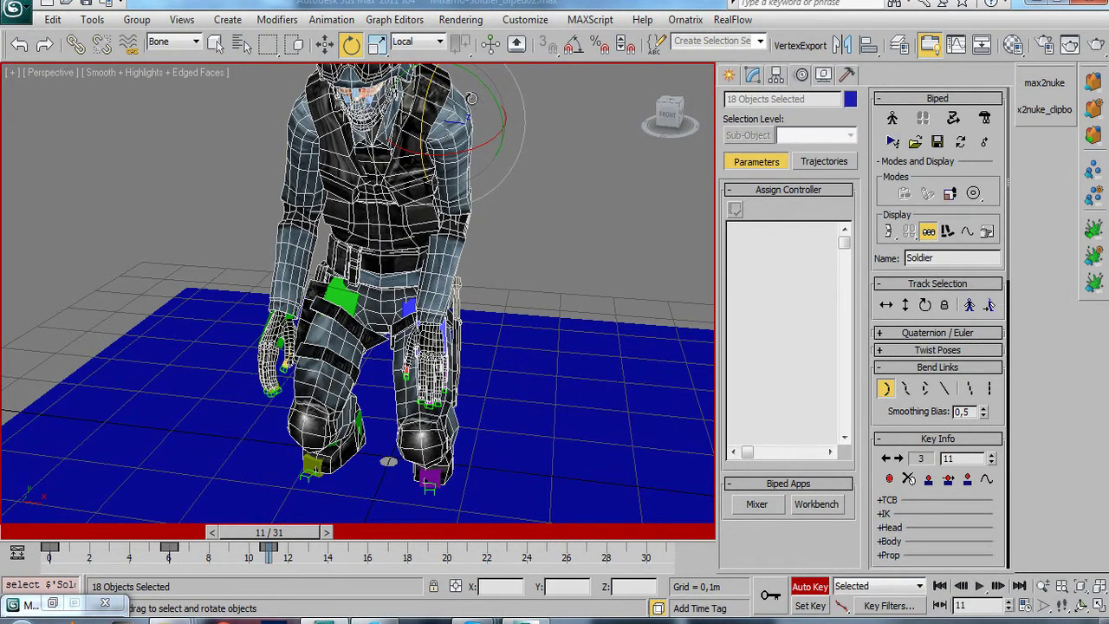
{"action": "mouse_move", "coordinate": [890, 412]}
{"action": "left_mouse_down"}
{"action": "mouse_move", "coordinate": [938, 188]}
{"action": "mouse_move", "coordinate": [892, 517]}
{"action": "left_mouse_up"}
{"action": "left_click_drag", "start_coordinate": [880, 318], "coordinate": [900, 89]}
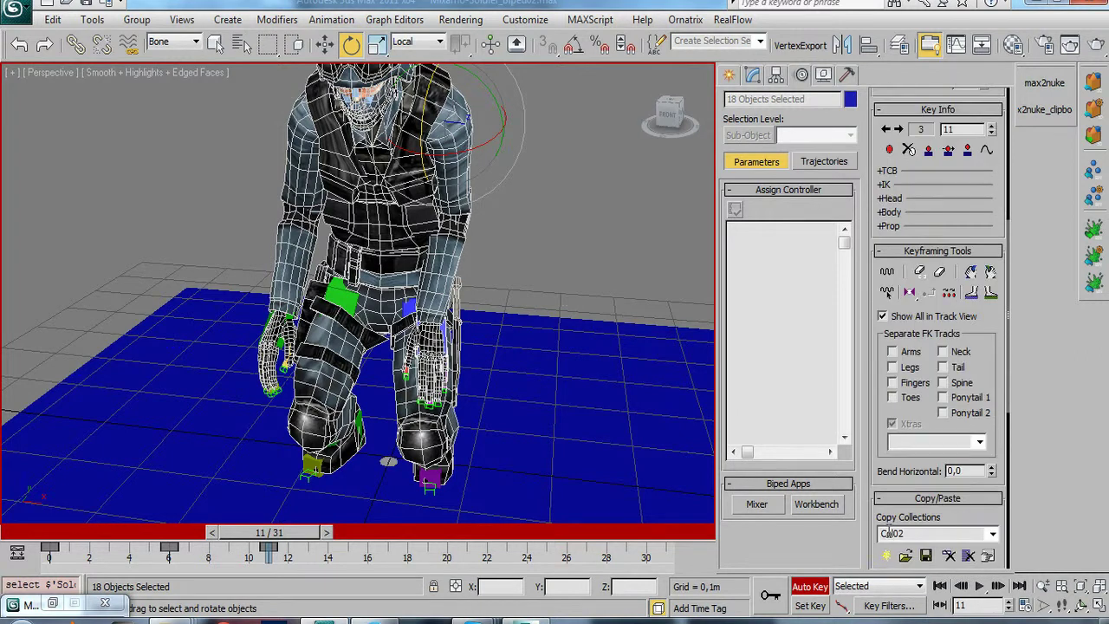
{"action": "scroll", "coordinate": [880, 441], "scroll_direction": "down", "scroll_amount": 5}
{"action": "left_click", "coordinate": [888, 354]}
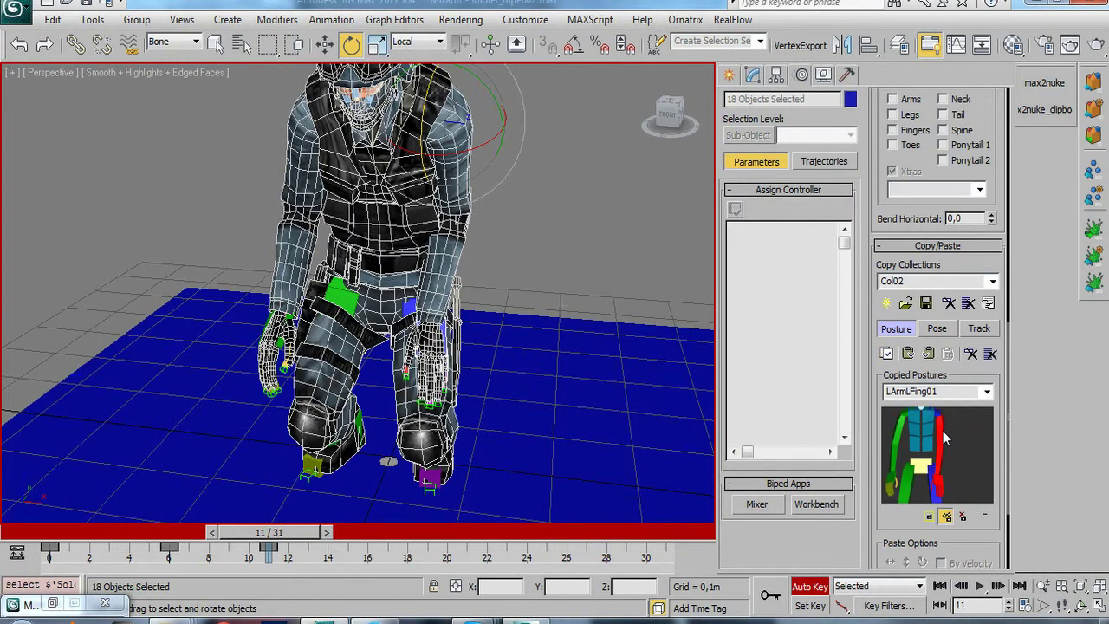
{"action": "left_click", "coordinate": [928, 354]}
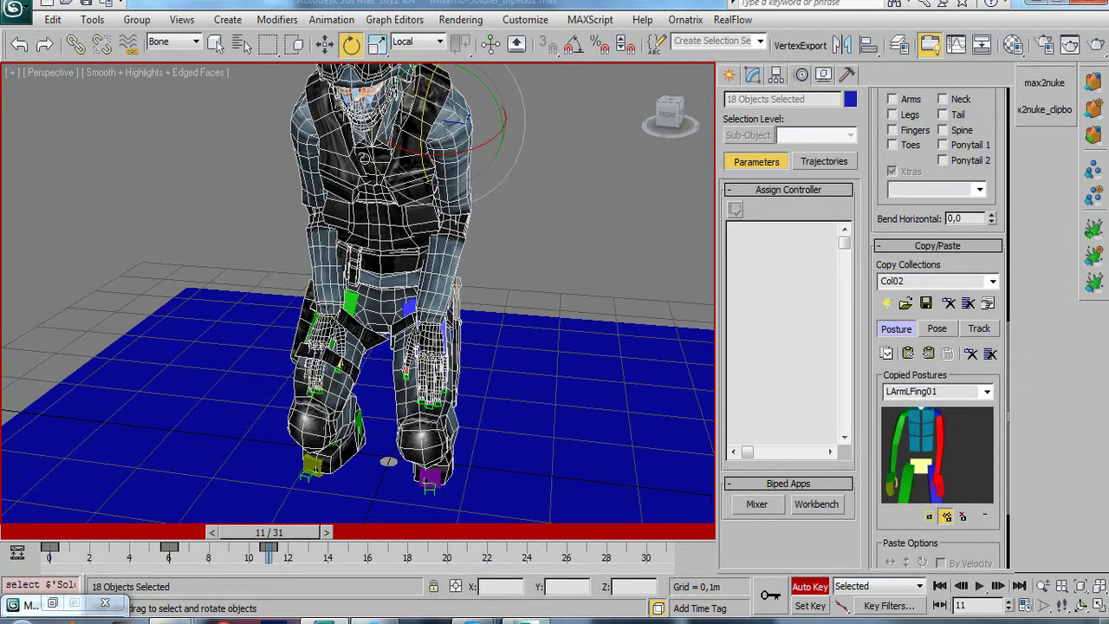
{"action": "key", "text": "ctrl+r"}
{"action": "mouse_move", "coordinate": [334, 283]}
{"action": "left_mouse_down"}
{"action": "mouse_move", "coordinate": [420, 318]}
{"action": "mouse_move", "coordinate": [346, 312]}
{"action": "left_mouse_up"}
{"action": "scroll", "coordinate": [421, 318], "scroll_direction": "up", "scroll_amount": 3}
Step: Select the soldier's right hand and frame a low frontal view of both hands
{"action": "right_click", "coordinate": [289, 317]}
{"action": "left_click", "coordinate": [289, 317]}
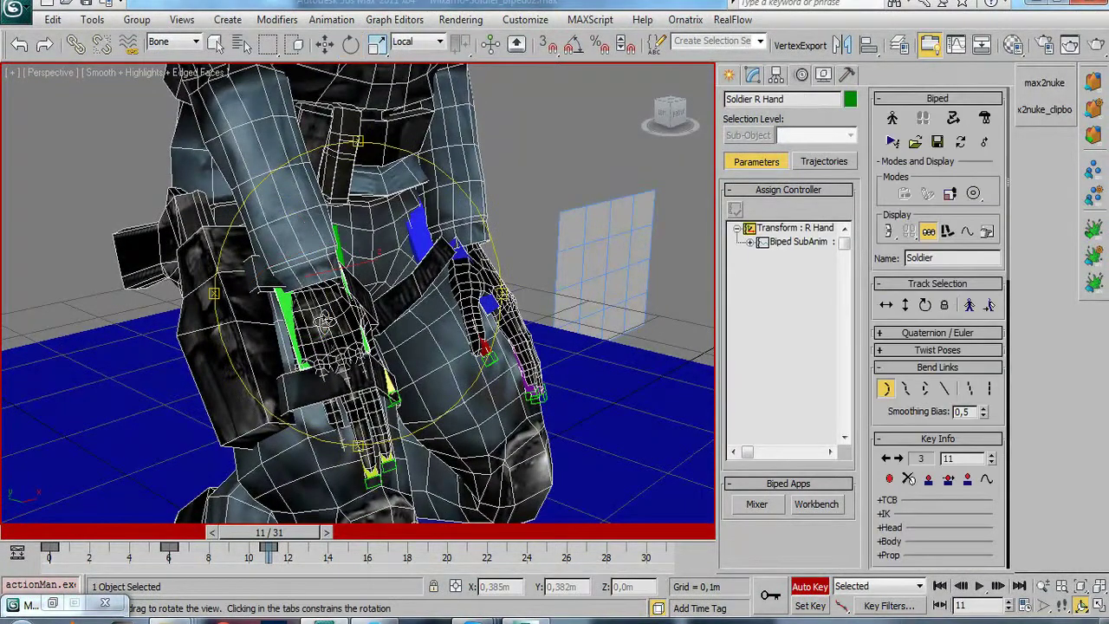
{"action": "middle_click_drag", "start_coordinate": [289, 318], "coordinate": [364, 304], "text": "alt"}
{"action": "scroll", "coordinate": [386, 299], "scroll_direction": "up", "scroll_amount": 2}
{"action": "right_click", "coordinate": [386, 300]}
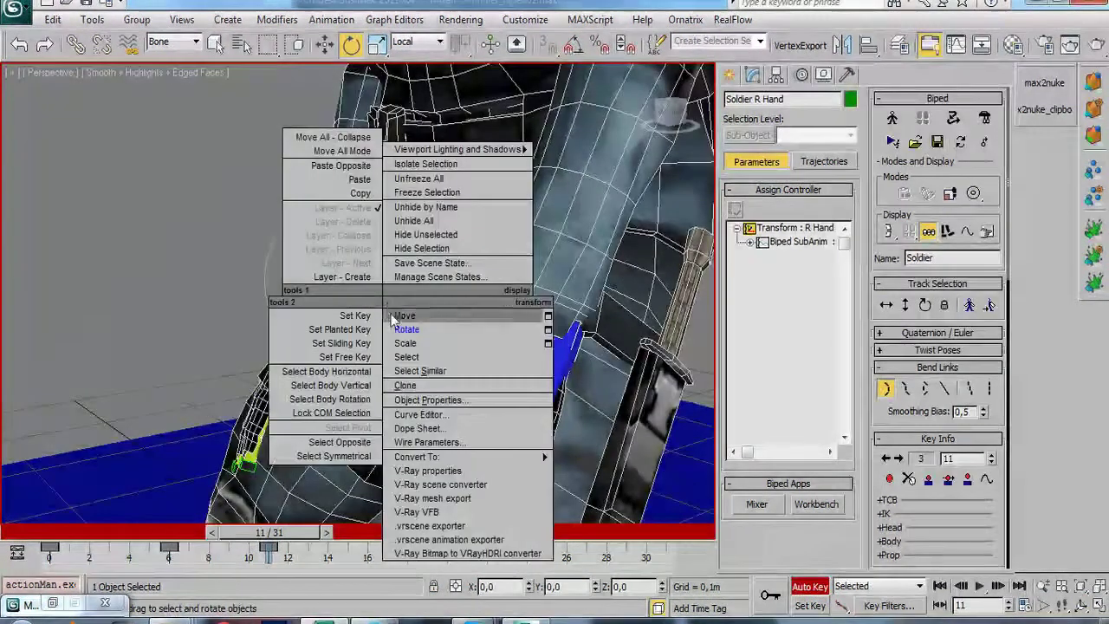
{"action": "left_click", "coordinate": [405, 310]}
{"action": "mouse_move", "coordinate": [383, 310]}
{"action": "middle_mouse_down", "text": "alt"}
{"action": "mouse_move", "coordinate": [370, 339]}
{"action": "mouse_move", "coordinate": [427, 361]}
{"action": "middle_mouse_up", "text": "alt"}
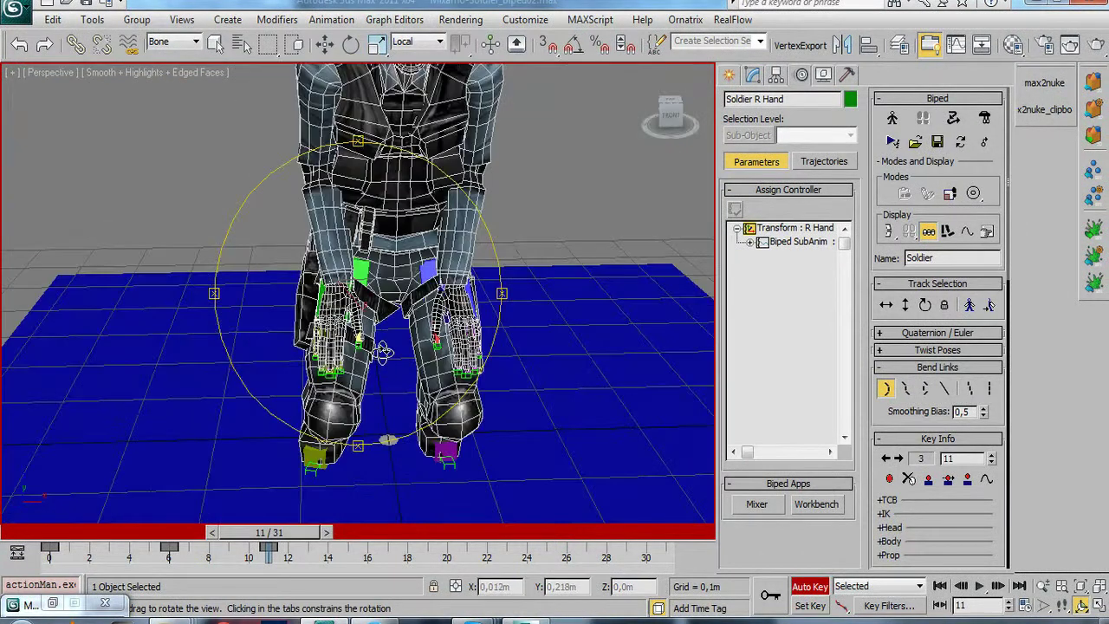
{"action": "scroll", "coordinate": [416, 310], "scroll_direction": "up", "scroll_amount": 3}
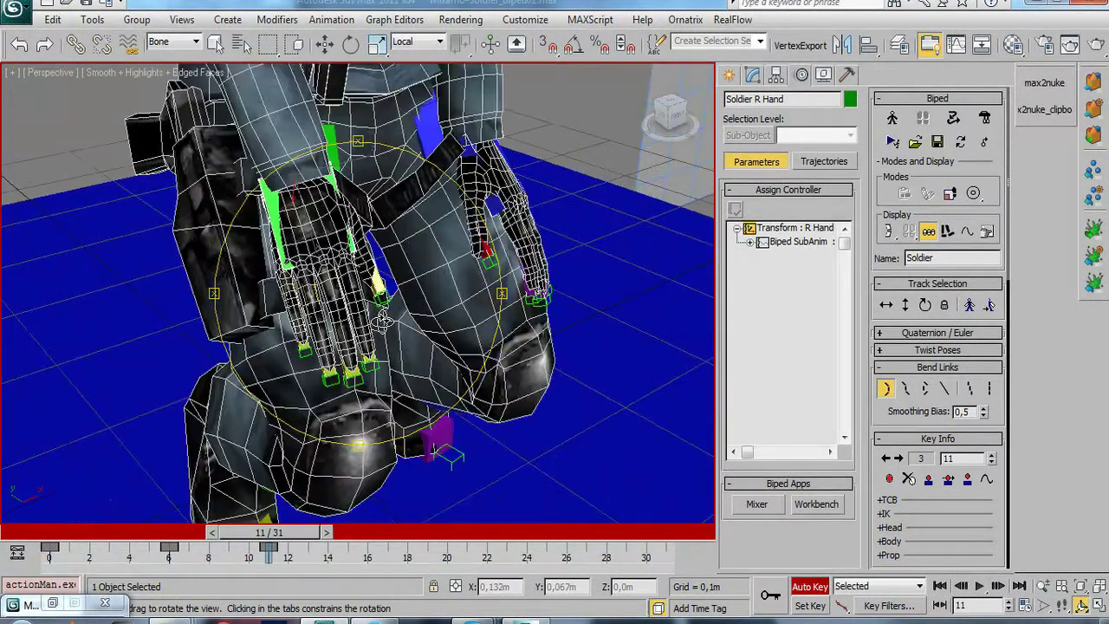
{"action": "mouse_move", "coordinate": [416, 309]}
{"action": "middle_mouse_down", "text": "alt"}
{"action": "mouse_move", "coordinate": [368, 313]}
{"action": "mouse_move", "coordinate": [392, 305]}
{"action": "mouse_move", "coordinate": [332, 208]}
{"action": "middle_mouse_up", "text": "alt"}
Step: Move the right hand down and forward at frame 11
{"action": "key", "text": "w"}
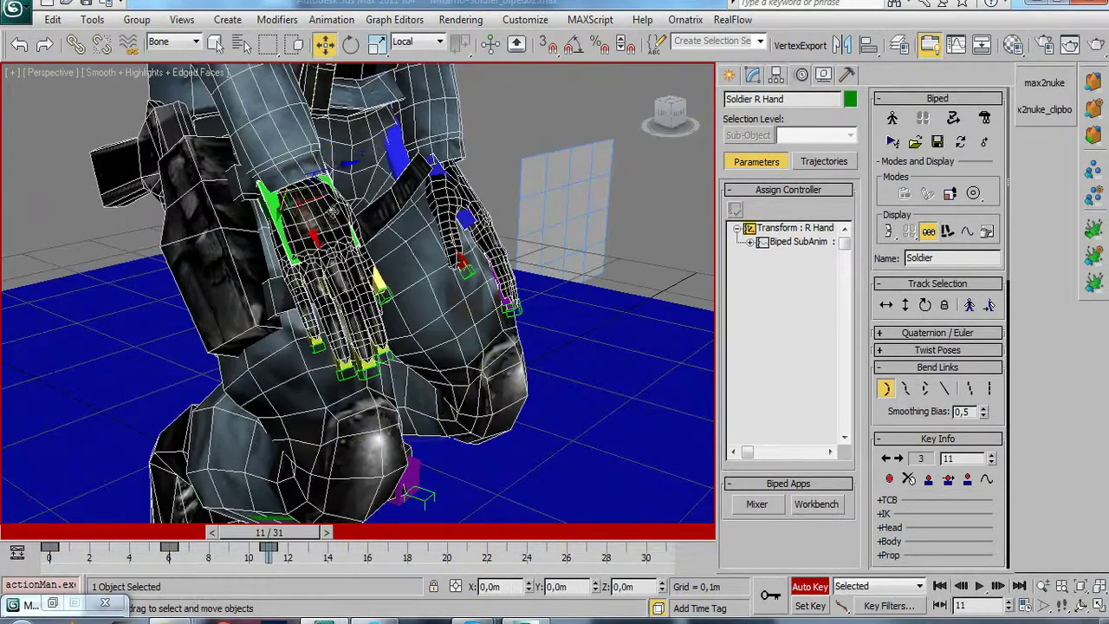
{"action": "mouse_move", "coordinate": [332, 173]}
{"action": "left_mouse_down"}
{"action": "mouse_move", "coordinate": [331, 242]}
{"action": "mouse_move", "coordinate": [362, 326]}
{"action": "mouse_move", "coordinate": [372, 286]}
{"action": "left_mouse_up"}
{"action": "key", "text": "ctrl+r"}
{"action": "key", "text": "w"}
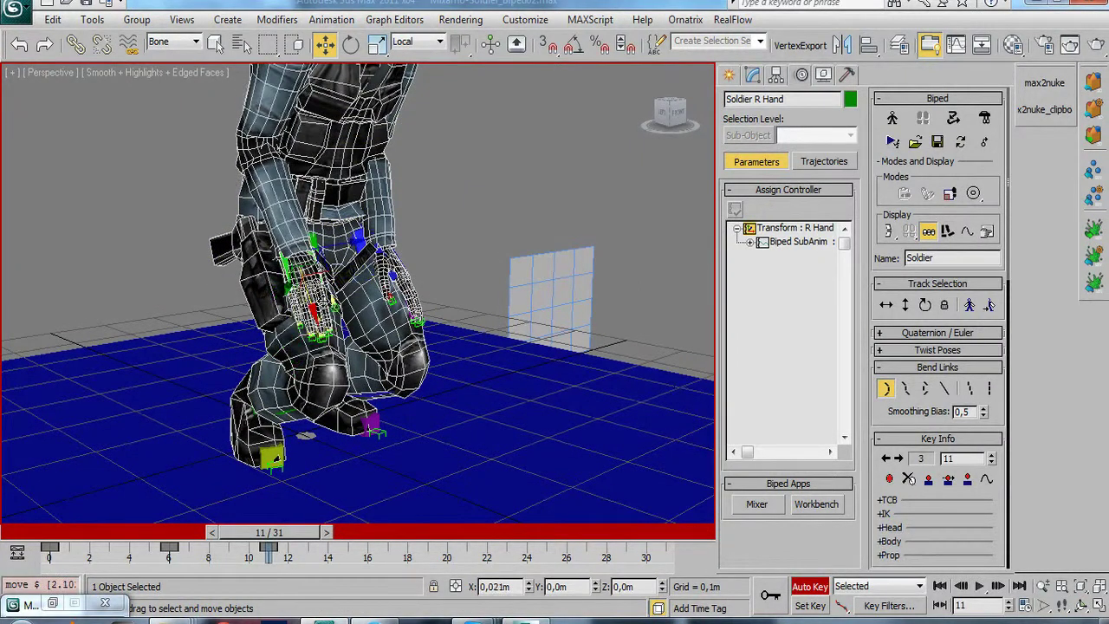
{"action": "key", "text": "ctrl+r"}
{"action": "mouse_move", "coordinate": [323, 313]}
{"action": "left_mouse_down"}
{"action": "mouse_move", "coordinate": [265, 320]}
{"action": "mouse_move", "coordinate": [339, 337]}
{"action": "mouse_move", "coordinate": [425, 312]}
{"action": "mouse_move", "coordinate": [333, 351]}
{"action": "mouse_move", "coordinate": [277, 260]}
{"action": "mouse_move", "coordinate": [237, 151]}
{"action": "left_mouse_up"}
{"action": "key", "text": "w"}
Step: Rotate the right upper arm and forearm to resettle the hand on the thigh
{"action": "left_click", "coordinate": [282, 159]}
{"action": "right_click", "coordinate": [282, 158]}
{"action": "left_click", "coordinate": [299, 194]}
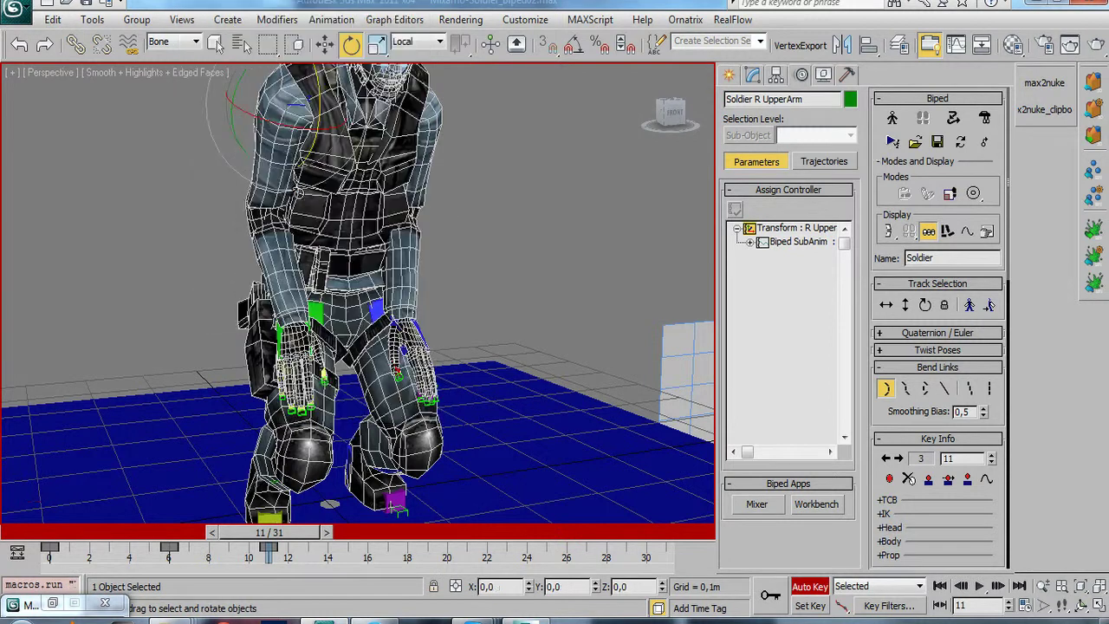
{"action": "left_click_drag", "start_coordinate": [291, 123], "coordinate": [291, 125]}
{"action": "left_click", "coordinate": [287, 278]}
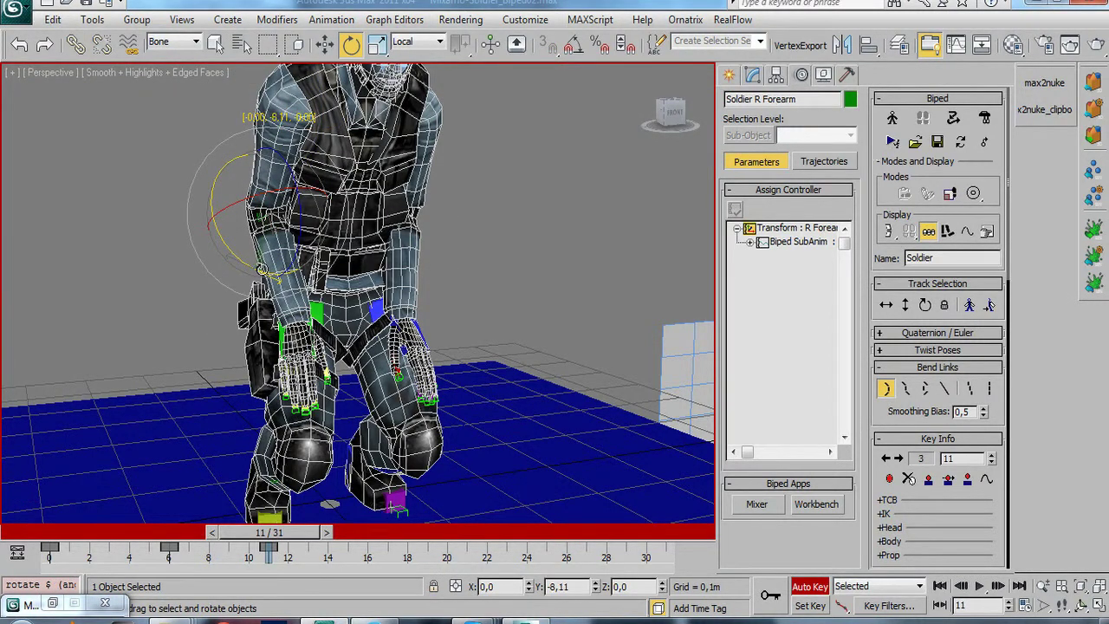
{"action": "left_click_drag", "start_coordinate": [298, 244], "coordinate": [283, 247]}
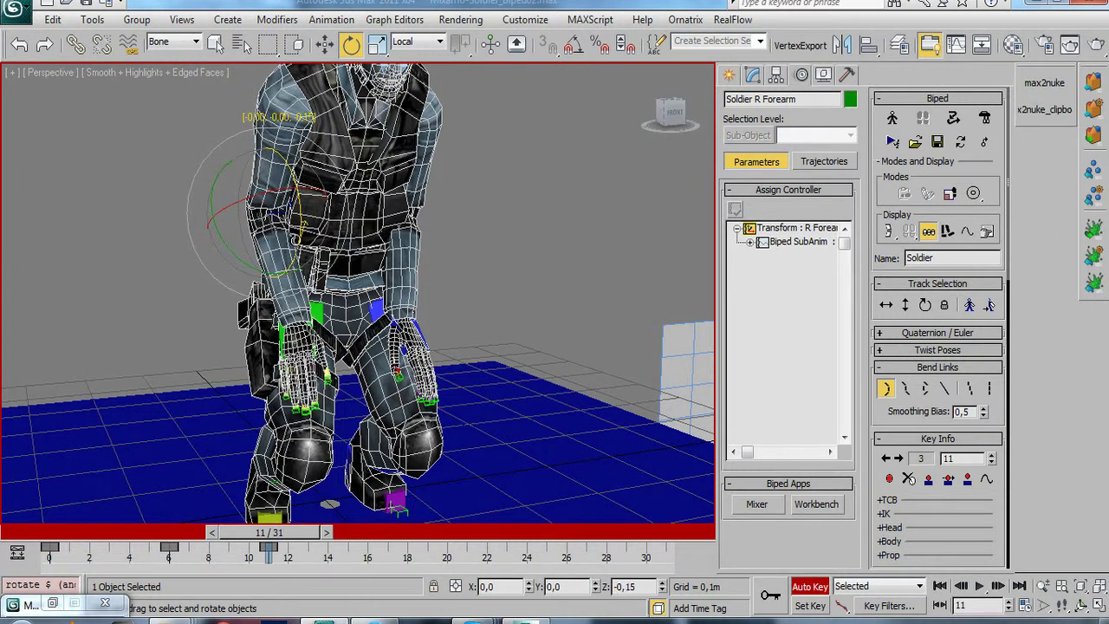
{"action": "left_click", "coordinate": [277, 127]}
{"action": "left_click_drag", "start_coordinate": [283, 123], "coordinate": [272, 126]}
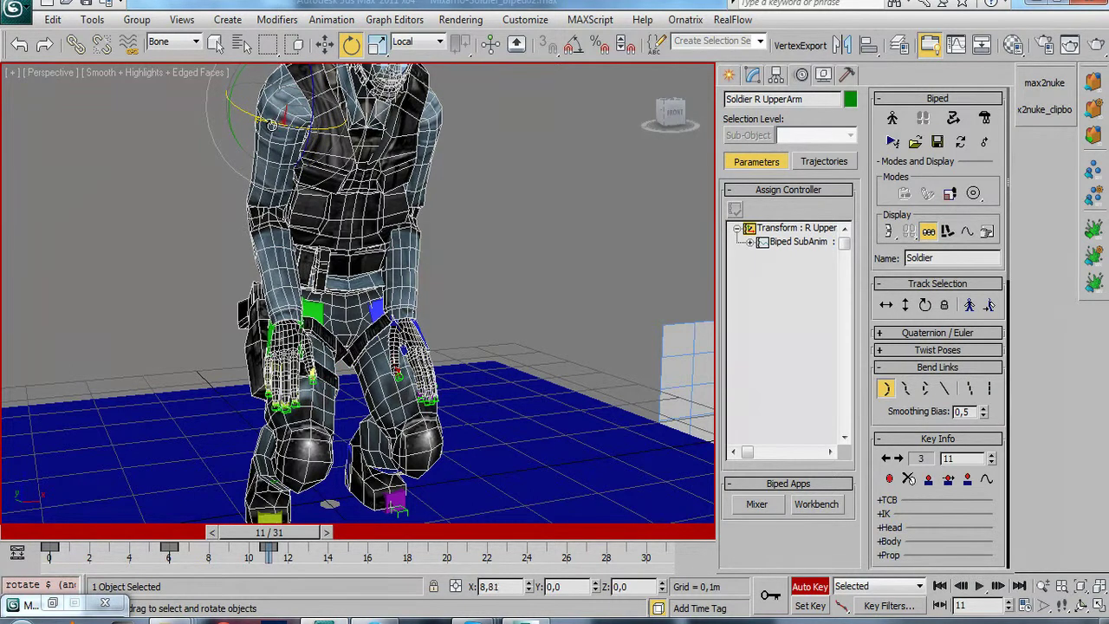
{"action": "key", "text": "ctrl+r"}
{"action": "mouse_move", "coordinate": [315, 222]}
{"action": "left_mouse_down"}
{"action": "mouse_move", "coordinate": [348, 288]}
{"action": "mouse_move", "coordinate": [380, 312]}
{"action": "left_mouse_up"}
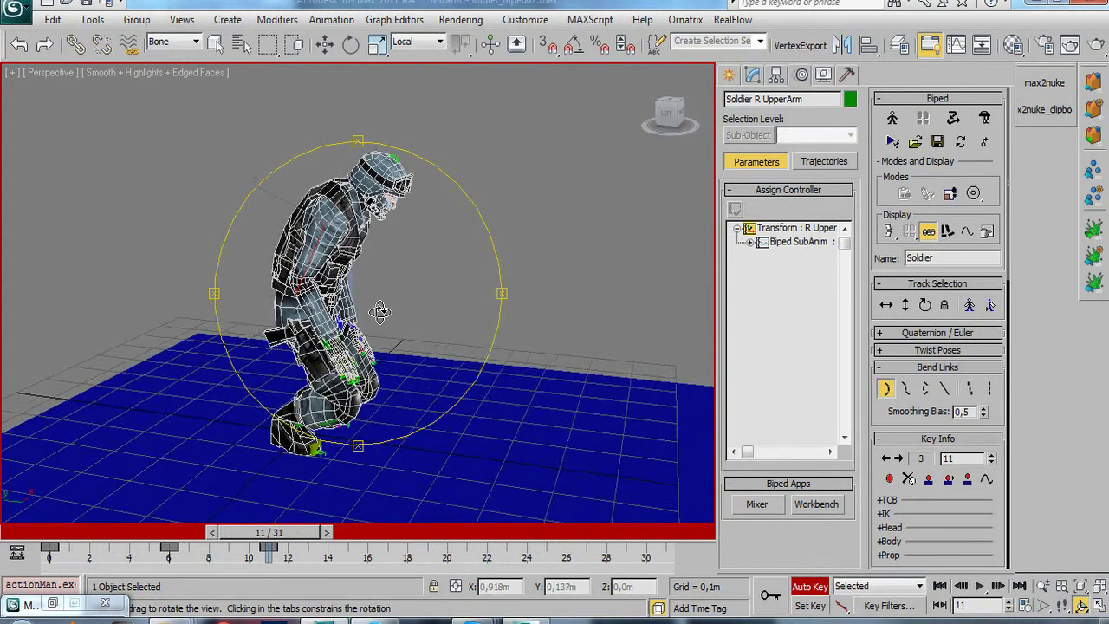
Step: Rotate the soldier's spine to bend his upper body further forward at frame 11
{"action": "scroll", "coordinate": [364, 328], "scroll_direction": "up", "scroll_amount": 3}
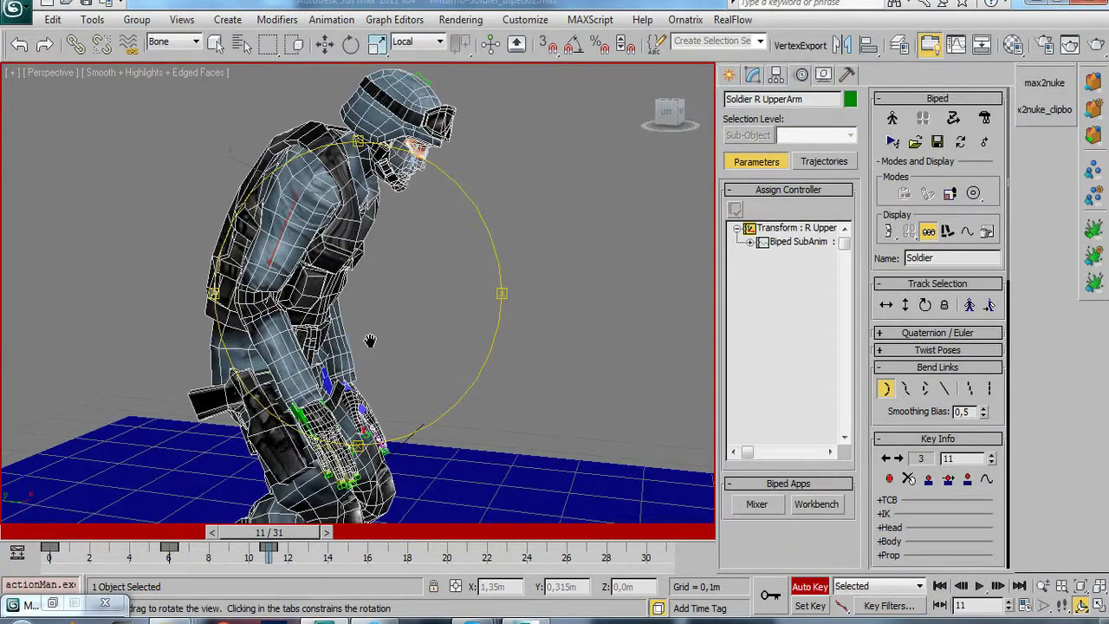
{"action": "scroll", "coordinate": [347, 342], "scroll_direction": "up", "scroll_amount": 3}
{"action": "left_click_drag", "start_coordinate": [348, 341], "coordinate": [357, 299]}
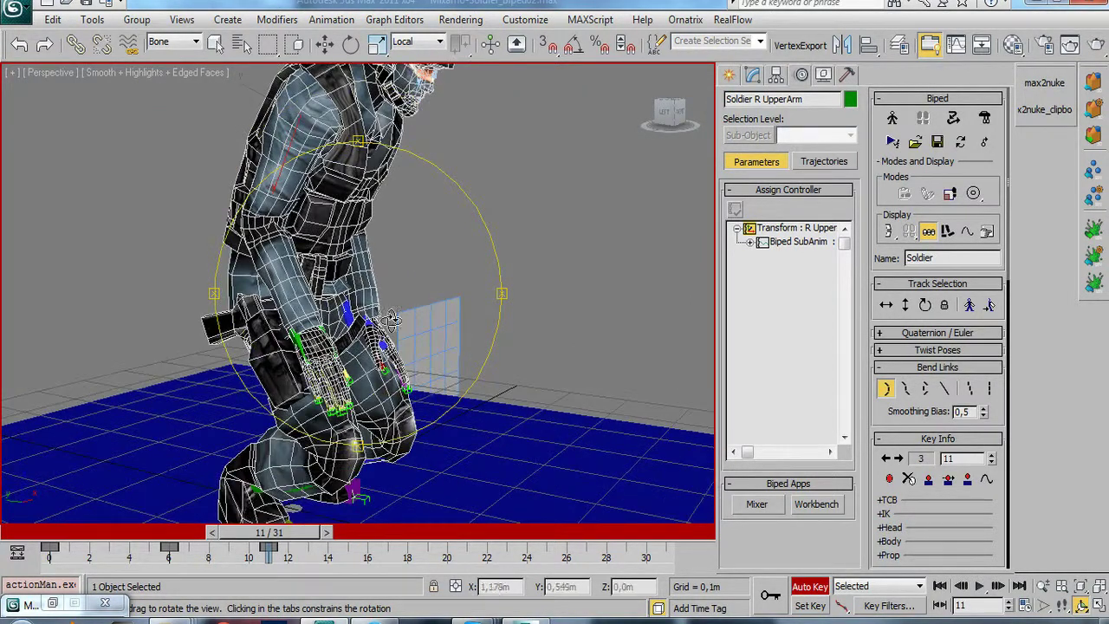
{"action": "scroll", "coordinate": [382, 321], "scroll_direction": "down", "scroll_amount": 3}
{"action": "scroll", "coordinate": [390, 354], "scroll_direction": "down", "scroll_amount": 1}
{"action": "scroll", "coordinate": [380, 344], "scroll_direction": "down", "scroll_amount": 1}
{"action": "left_click_drag", "start_coordinate": [381, 344], "coordinate": [384, 320]}
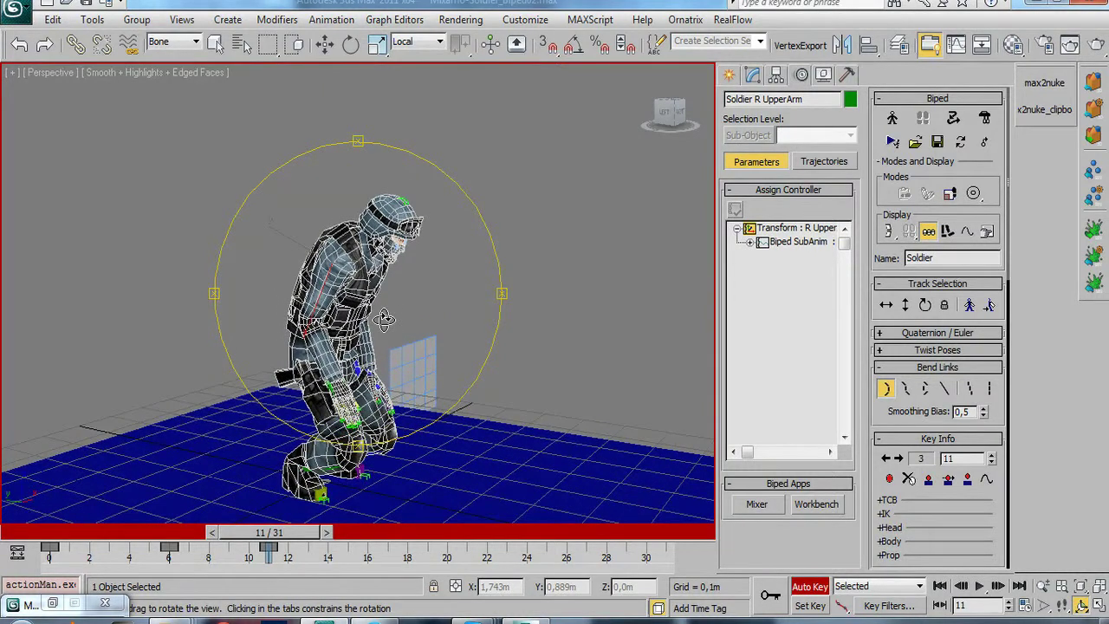
{"action": "key", "text": "e"}
{"action": "left_click", "coordinate": [338, 319]}
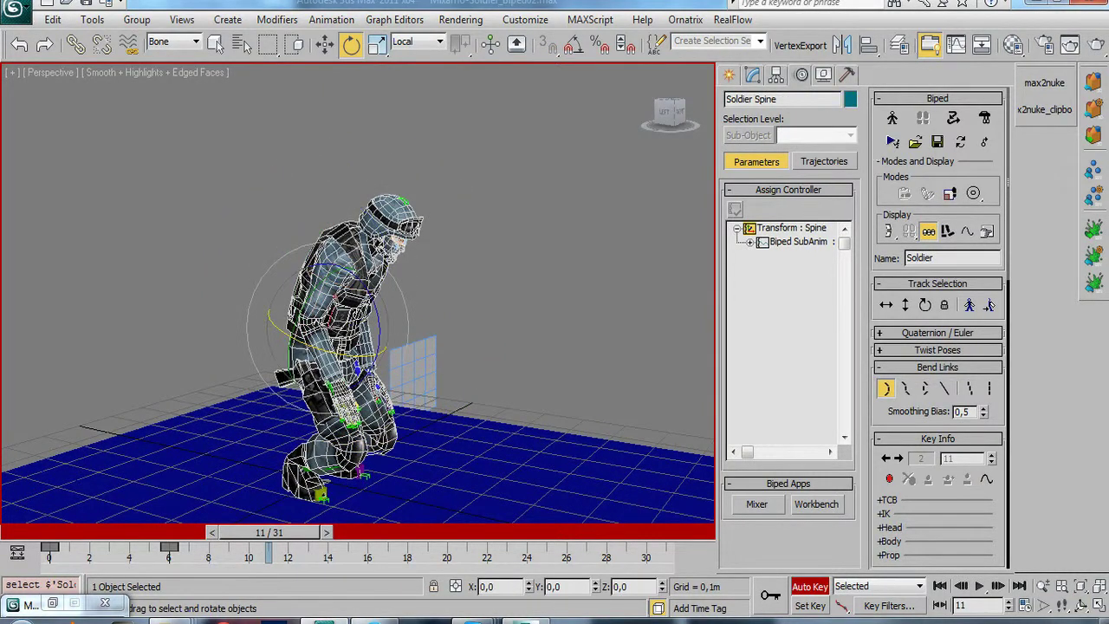
{"action": "left_click_drag", "start_coordinate": [361, 311], "coordinate": [374, 314]}
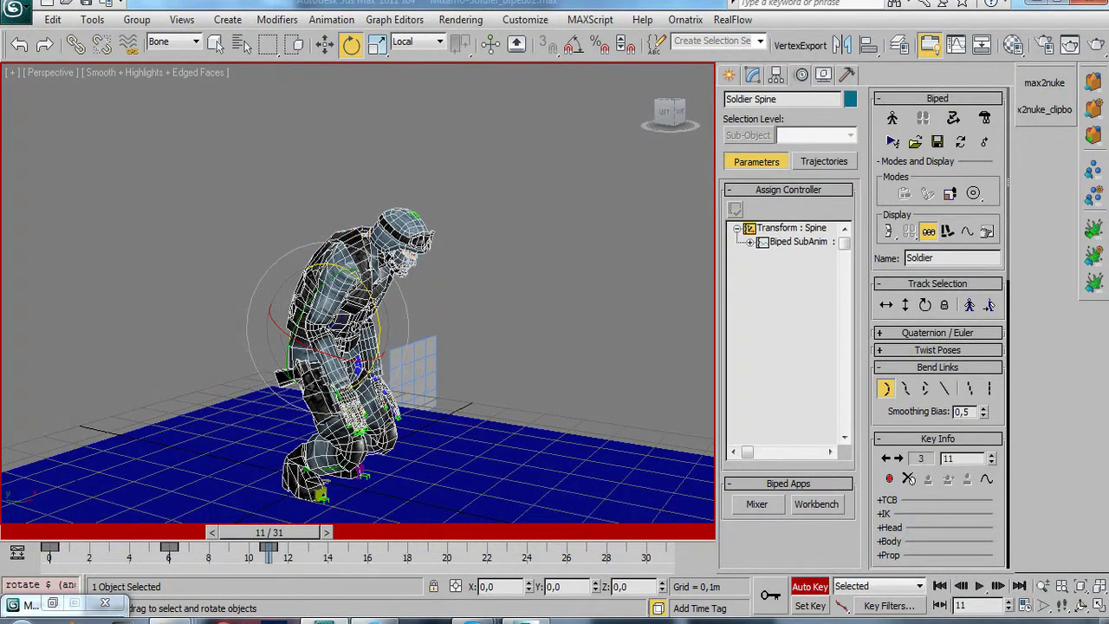
{"action": "mouse_move", "coordinate": [374, 313]}
{"action": "left_mouse_down"}
{"action": "mouse_move", "coordinate": [321, 352]}
{"action": "mouse_move", "coordinate": [351, 364]}
{"action": "left_mouse_up"}
Step: Move the Body Vertical centre of mass back and down
{"action": "key", "text": "ctrl+r"}
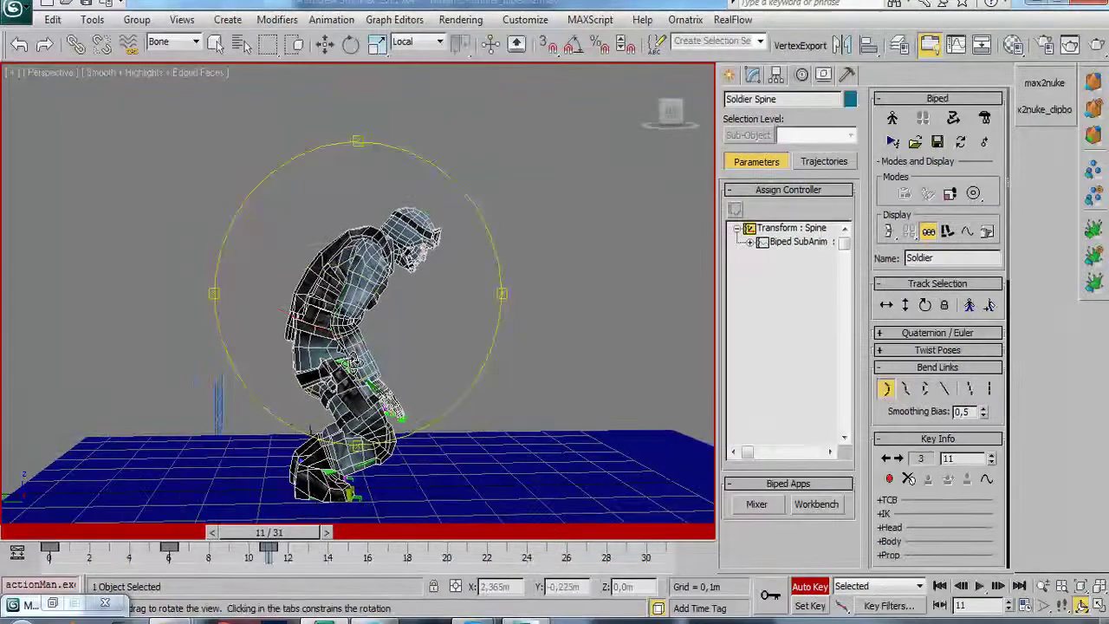
{"action": "right_click", "coordinate": [351, 364]}
{"action": "left_click", "coordinate": [907, 304]}
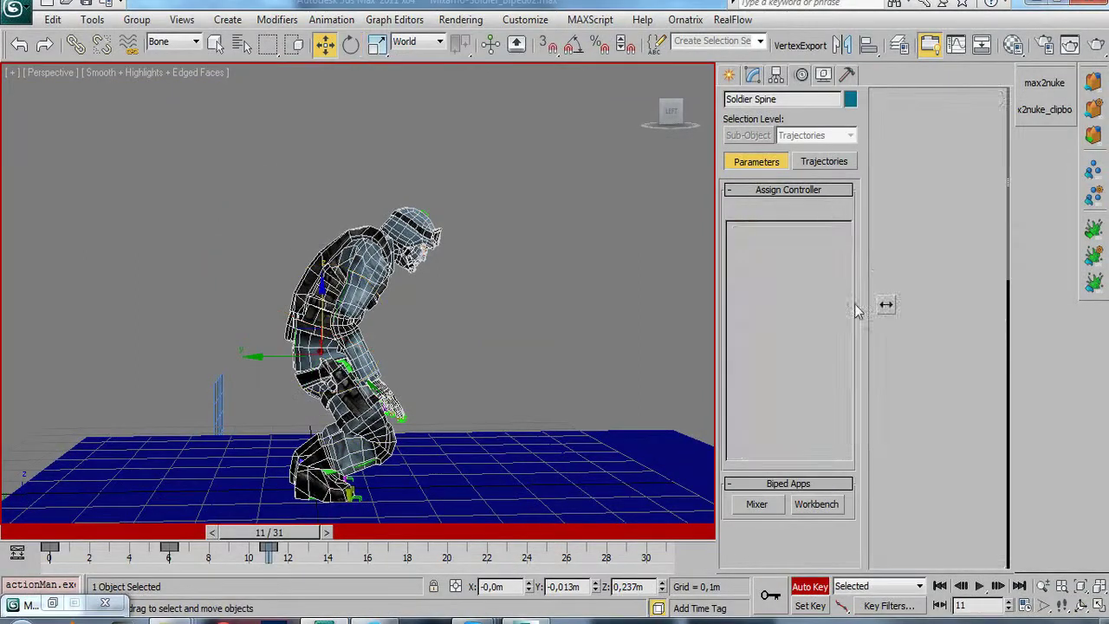
{"action": "left_click_drag", "start_coordinate": [297, 330], "coordinate": [282, 329]}
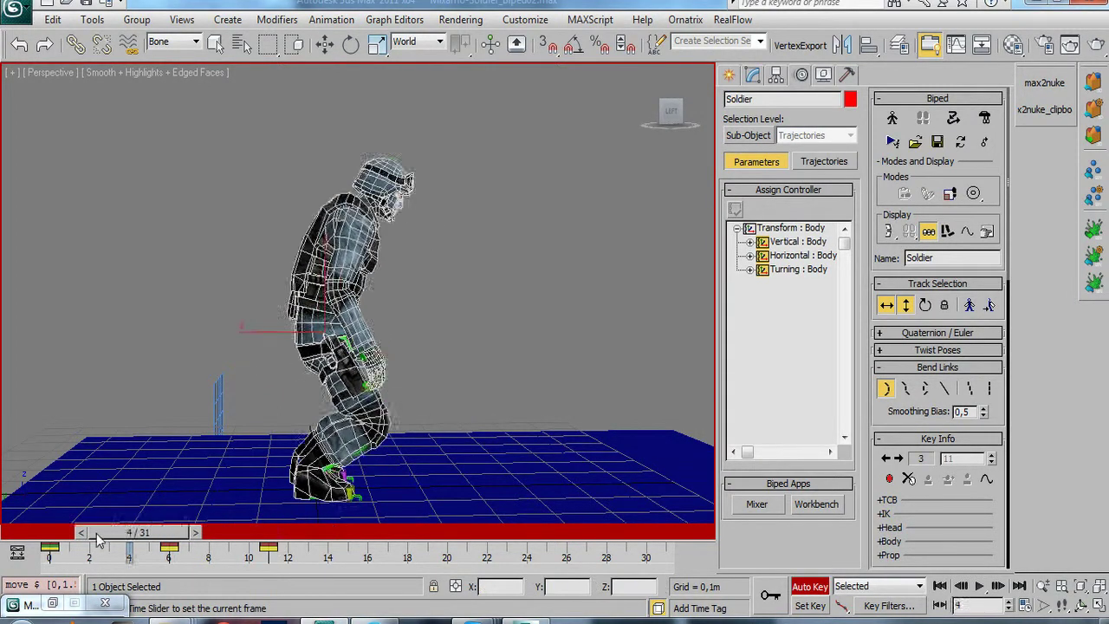
Step: Scrub the time slider back to frame 0 and view the standing soldier
{"action": "left_click_drag", "start_coordinate": [276, 542], "coordinate": [68, 542]}
{"action": "key", "text": "ctrl+r"}
{"action": "left_click_drag", "start_coordinate": [390, 303], "coordinate": [337, 286]}
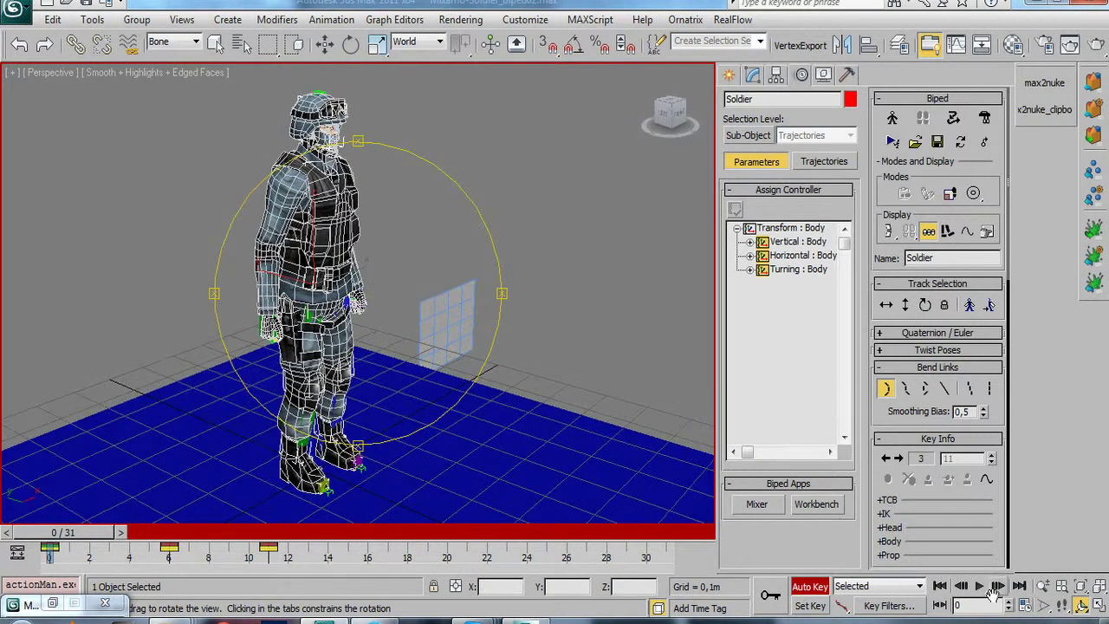
Step: Play back the kneeling animation, then return to frame 11
{"action": "left_click", "coordinate": [979, 587]}
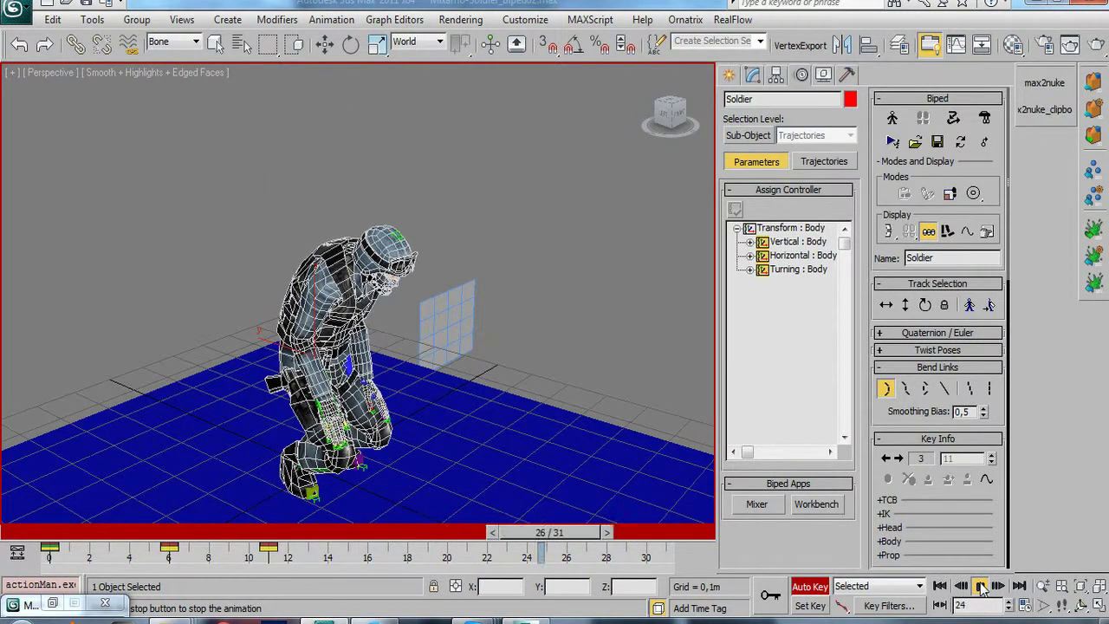
{"action": "left_click", "coordinate": [982, 587]}
{"action": "left_click_drag", "start_coordinate": [458, 537], "coordinate": [269, 541]}
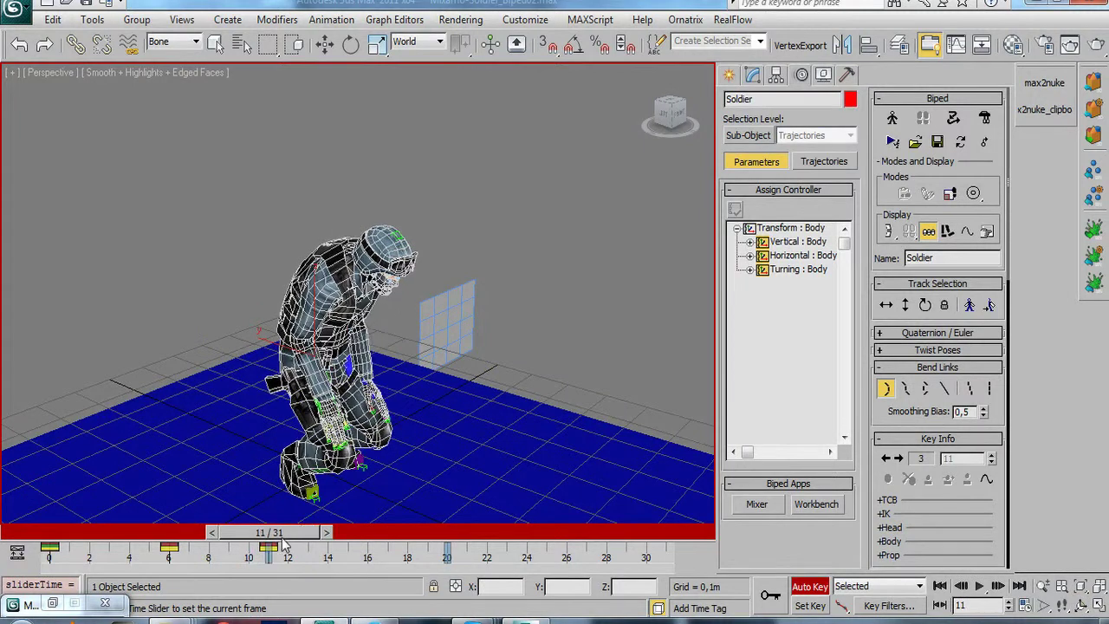
{"action": "key", "text": "w"}
Step: Rotate the soldier's head forward about 30 degrees to bow it at frame 11
{"action": "left_click", "coordinate": [388, 247]}
{"action": "right_click", "coordinate": [360, 186]}
{"action": "left_click", "coordinate": [377, 208]}
{"action": "left_click_drag", "start_coordinate": [408, 232], "coordinate": [431, 280]}
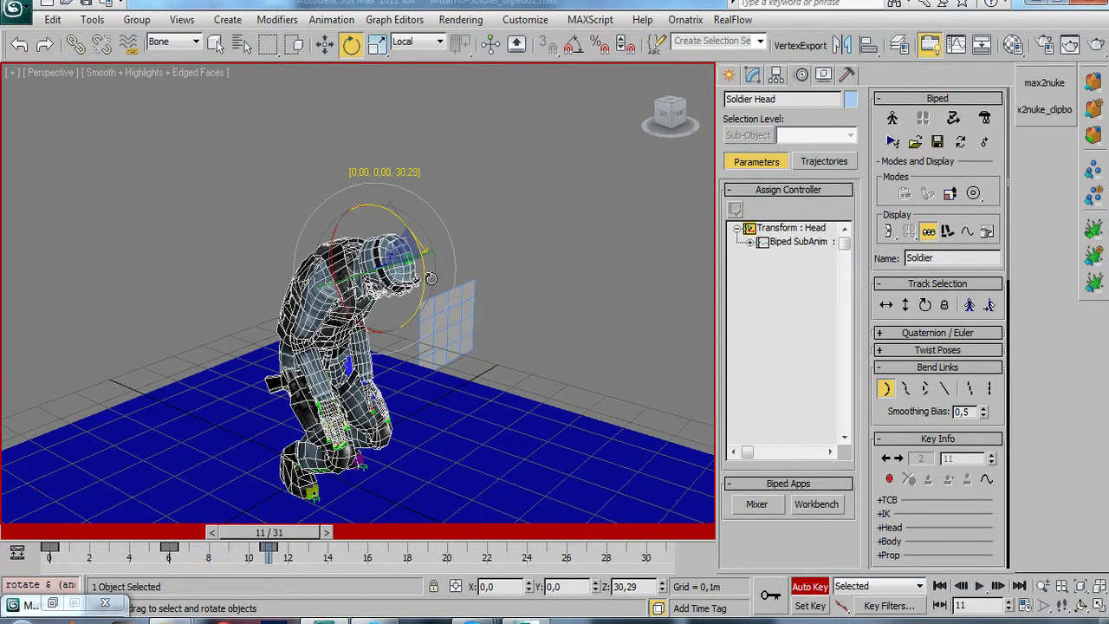
{"action": "middle_click_drag", "start_coordinate": [459, 189], "coordinate": [349, 284], "text": "alt"}
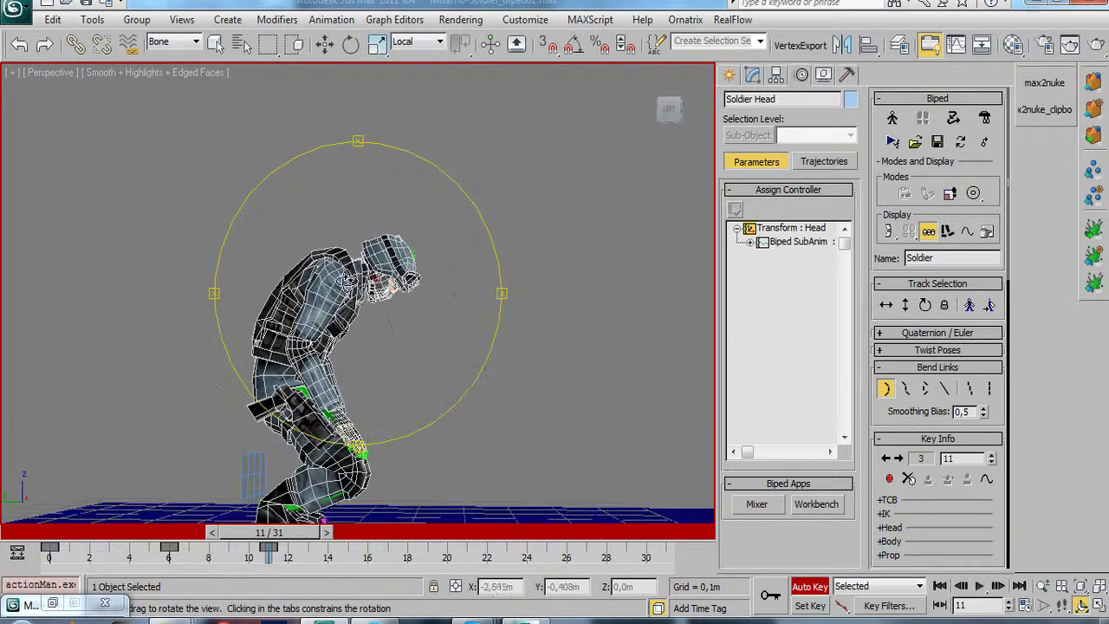
{"action": "middle_click_drag", "start_coordinate": [411, 258], "coordinate": [378, 307], "text": "alt"}
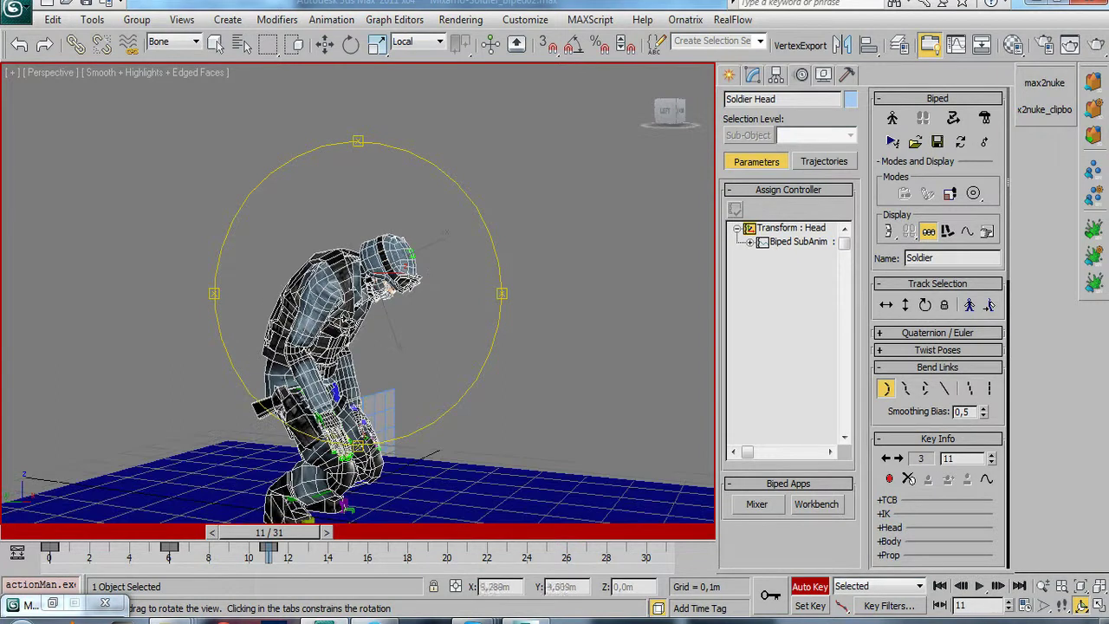
{"action": "mouse_move", "coordinate": [315, 324]}
{"action": "middle_mouse_down", "text": "alt"}
{"action": "mouse_move", "coordinate": [330, 329]}
{"action": "mouse_move", "coordinate": [370, 289]}
{"action": "middle_mouse_up", "text": "alt"}
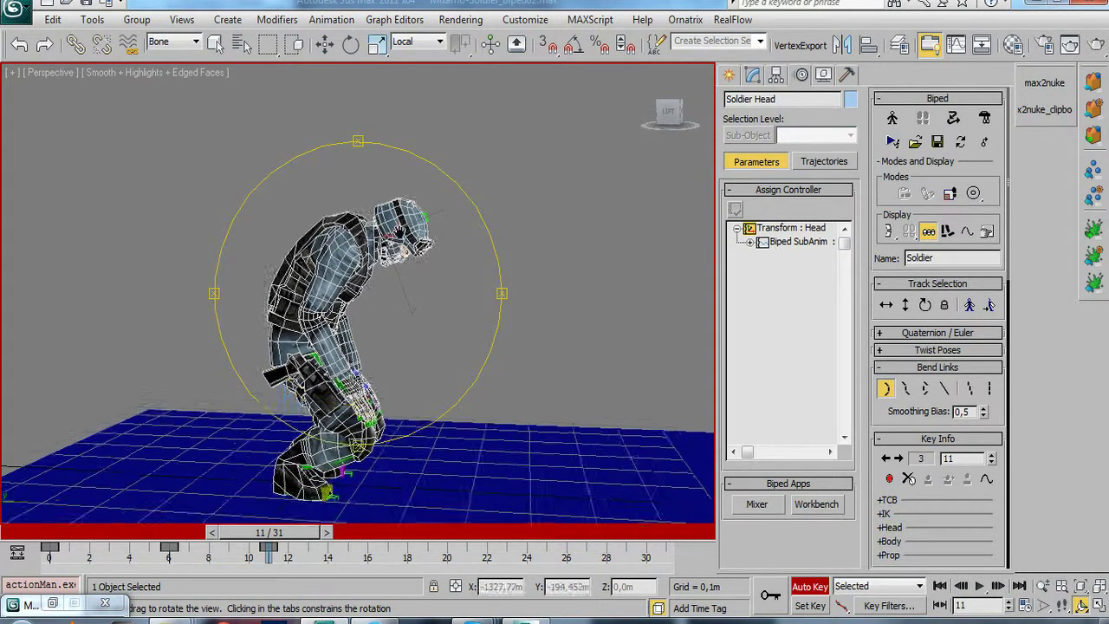
{"action": "key", "text": "e"}
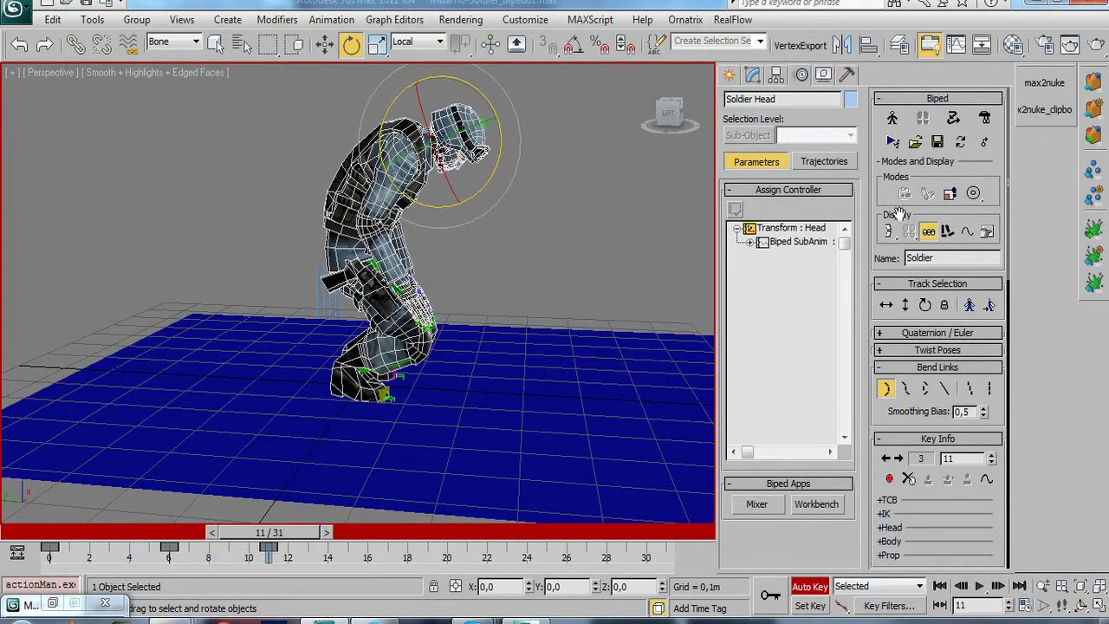
{"action": "scroll", "coordinate": [866, 313], "scroll_direction": "down", "scroll_amount": 5}
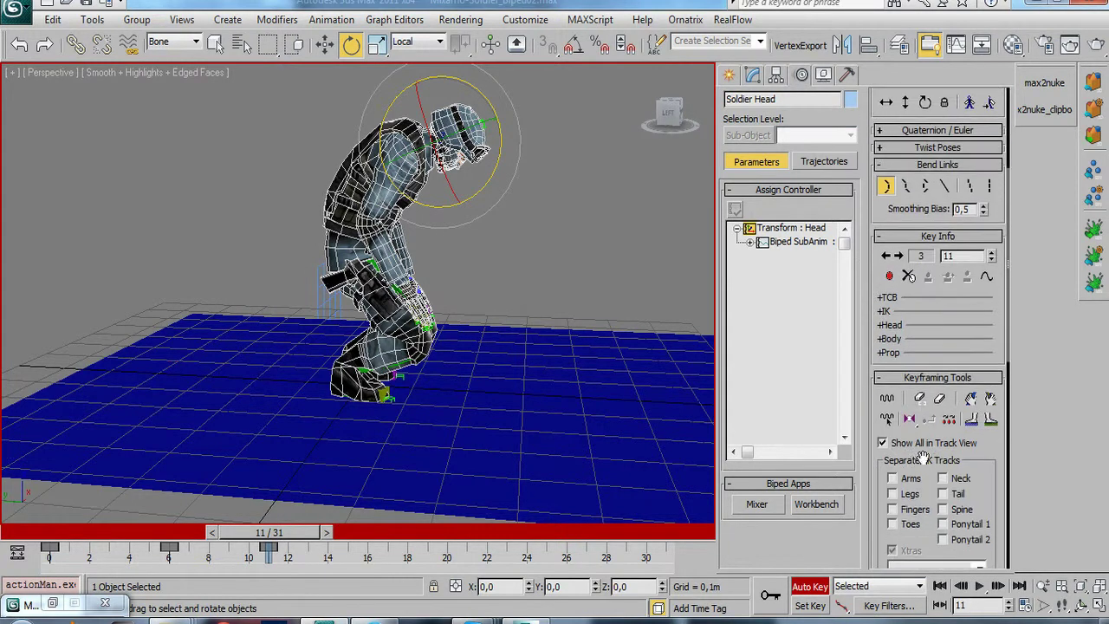
{"action": "scroll", "coordinate": [882, 477], "scroll_direction": "down", "scroll_amount": 2}
{"action": "scroll", "coordinate": [892, 517], "scroll_direction": "down", "scroll_amount": 4}
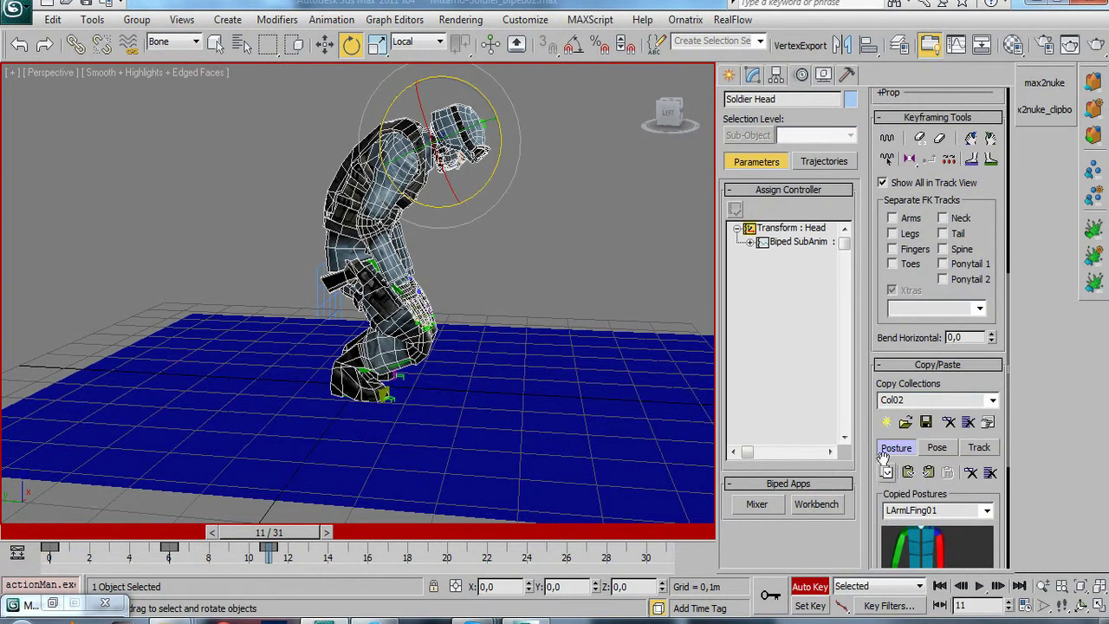
Step: Move the Biped COM down so the soldier crouches further
{"action": "key", "text": "w"}
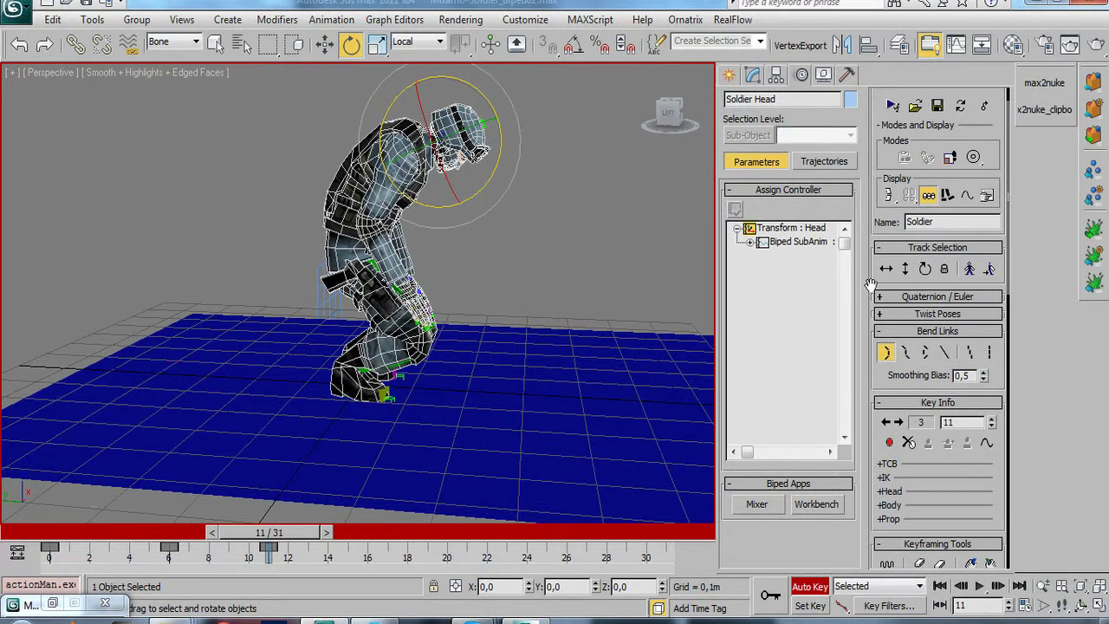
{"action": "left_click", "coordinate": [906, 304]}
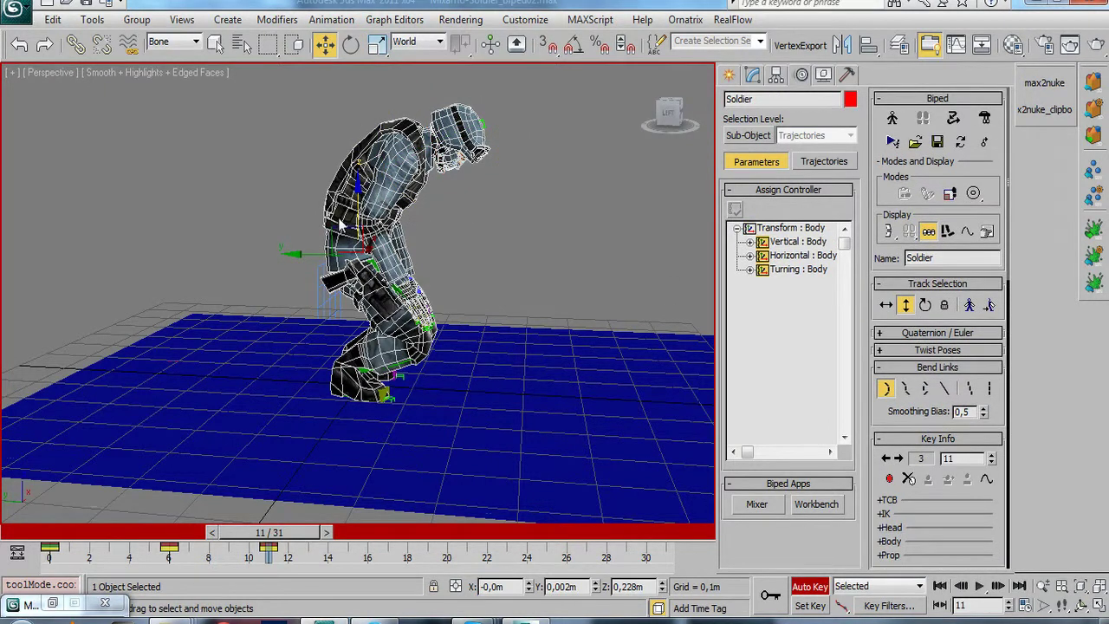
{"action": "left_click_drag", "start_coordinate": [345, 235], "coordinate": [341, 242]}
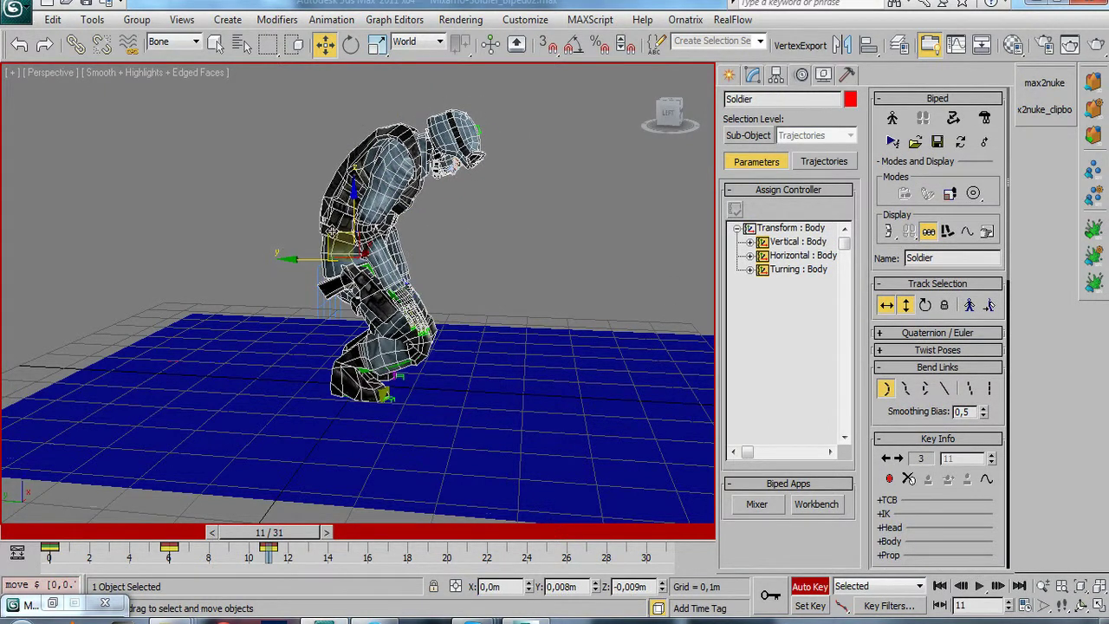
{"action": "key", "text": "ctrl+r"}
{"action": "mouse_move", "coordinate": [407, 308]}
{"action": "left_mouse_down"}
{"action": "mouse_move", "coordinate": [262, 310]}
{"action": "mouse_move", "coordinate": [266, 286]}
{"action": "left_mouse_up"}
{"action": "scroll", "coordinate": [262, 310], "scroll_direction": "up", "scroll_amount": 6}
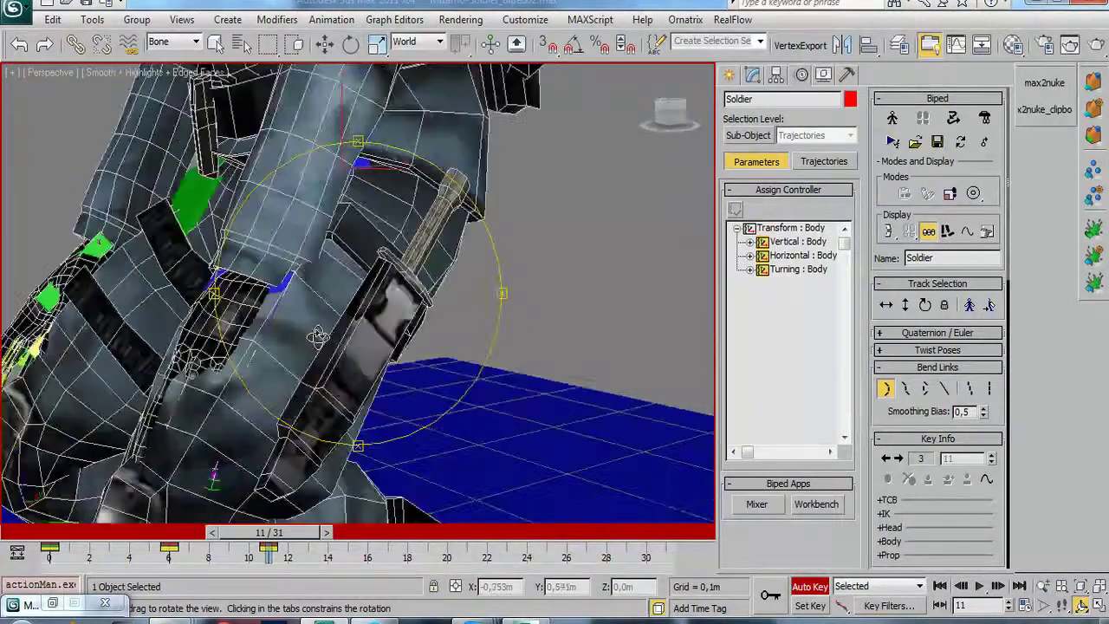
Step: Move the left hand down along its Local Y axis out of the sleeve onto the knee
{"action": "key", "text": "w"}
{"action": "left_click", "coordinate": [226, 280]}
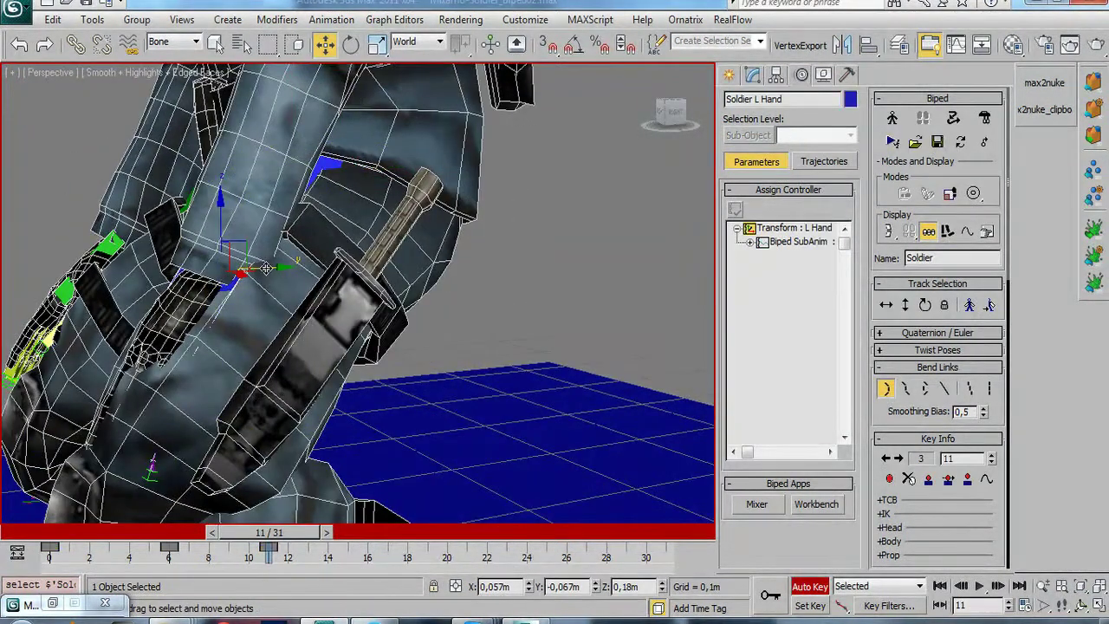
{"action": "left_click", "coordinate": [418, 43]}
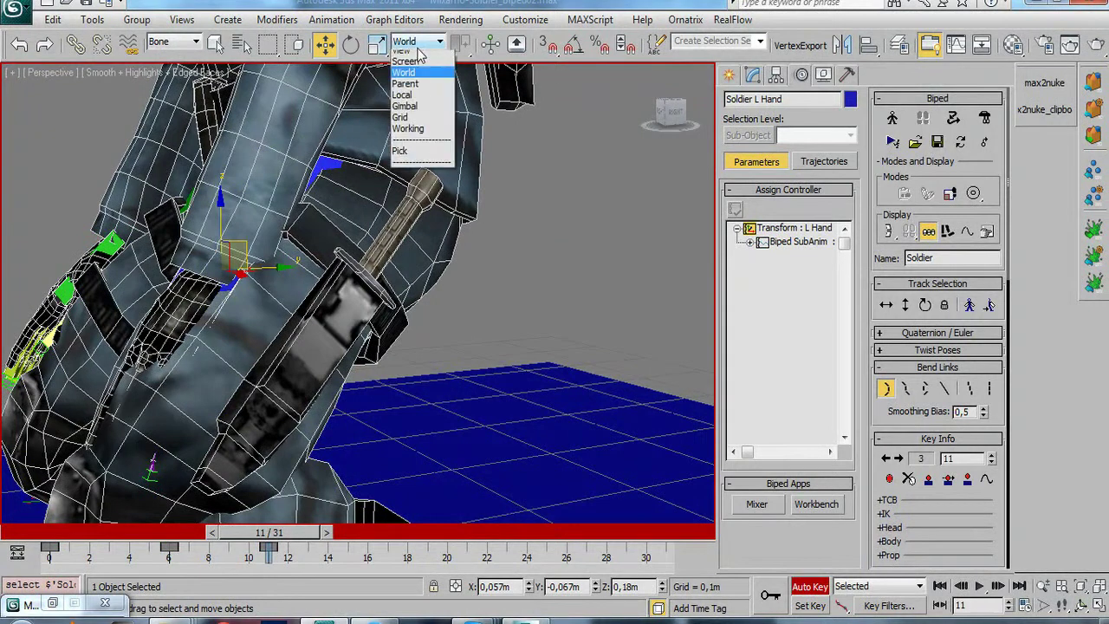
{"action": "left_click", "coordinate": [424, 103]}
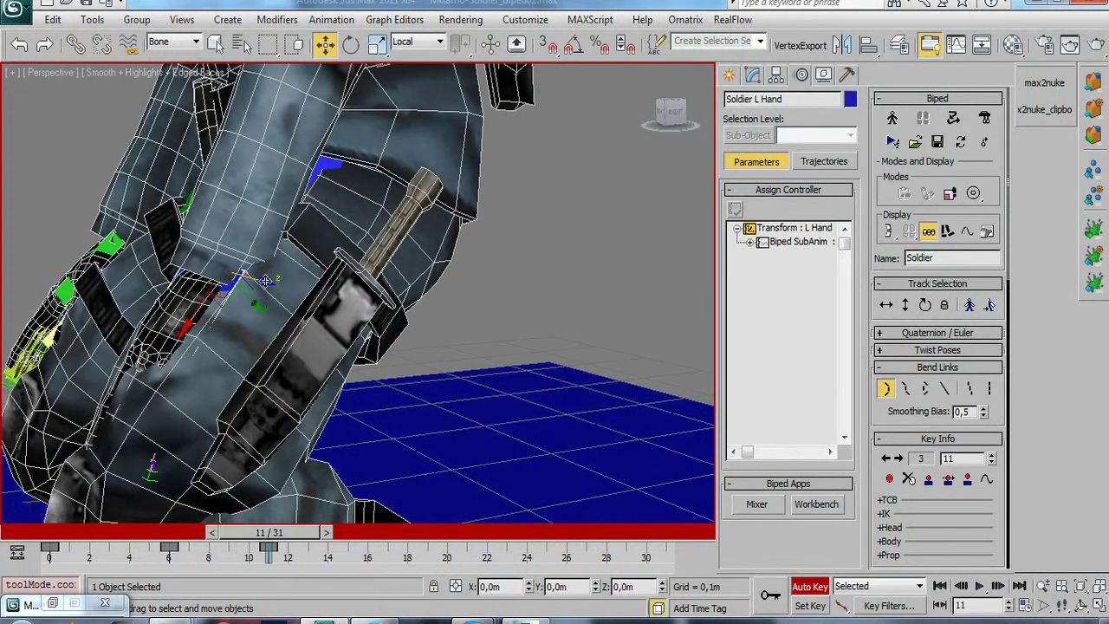
{"action": "left_click_drag", "start_coordinate": [249, 303], "coordinate": [245, 300]}
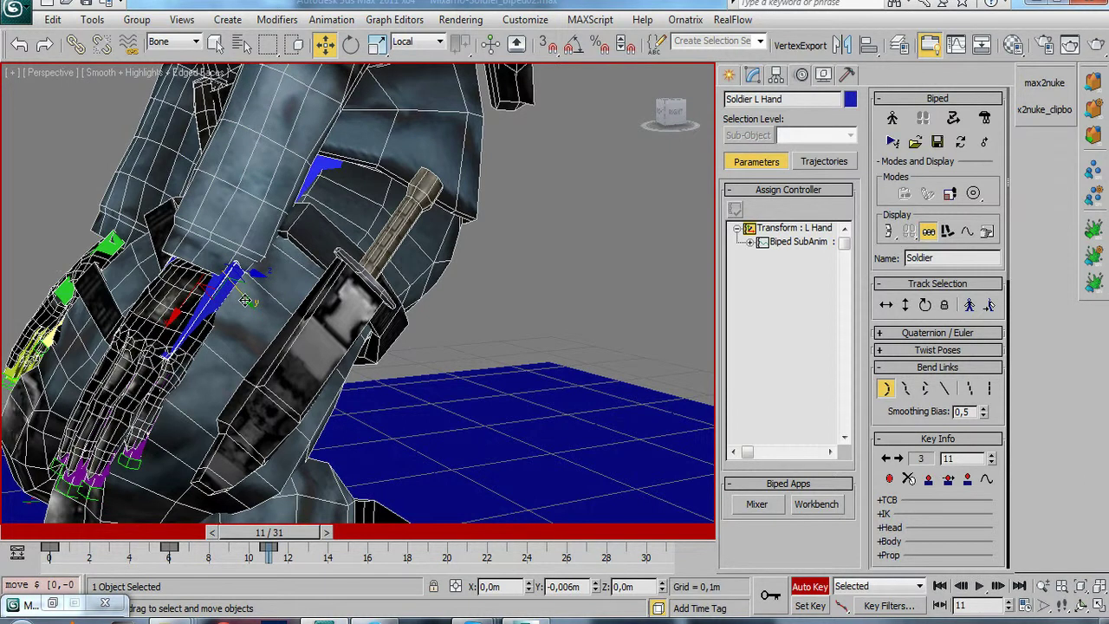
{"action": "key", "text": "ctrl+r"}
{"action": "mouse_move", "coordinate": [315, 354]}
{"action": "left_mouse_down"}
{"action": "mouse_move", "coordinate": [295, 389]}
{"action": "mouse_move", "coordinate": [364, 309]}
{"action": "left_mouse_up"}
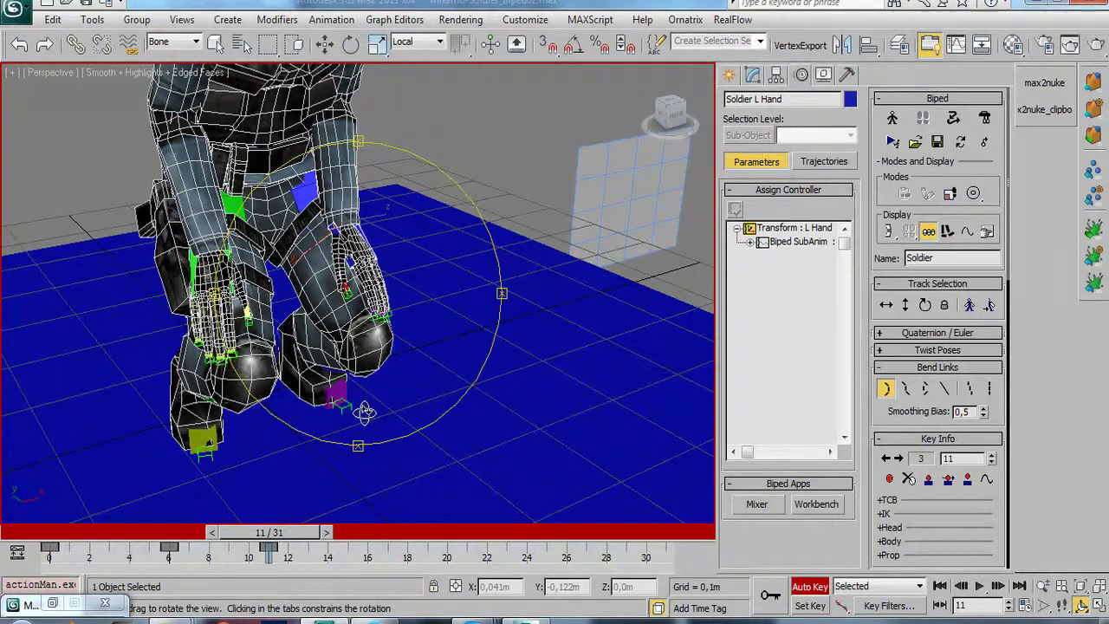
{"action": "scroll", "coordinate": [364, 407], "scroll_direction": "down", "scroll_amount": 3}
{"action": "scroll", "coordinate": [377, 394], "scroll_direction": "down", "scroll_amount": 3}
{"action": "scroll", "coordinate": [351, 381], "scroll_direction": "down", "scroll_amount": 3}
{"action": "left_click_drag", "start_coordinate": [395, 385], "coordinate": [409, 349]}
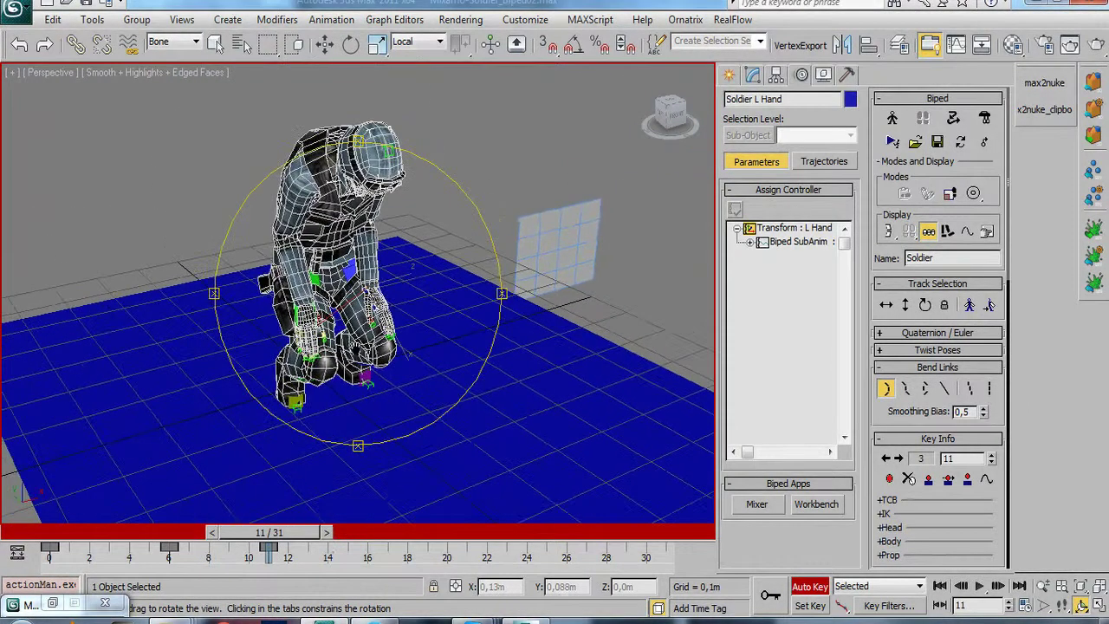
{"action": "mouse_move", "coordinate": [354, 377]}
{"action": "left_mouse_down"}
{"action": "mouse_move", "coordinate": [419, 326]}
{"action": "mouse_move", "coordinate": [292, 387]}
{"action": "left_mouse_up"}
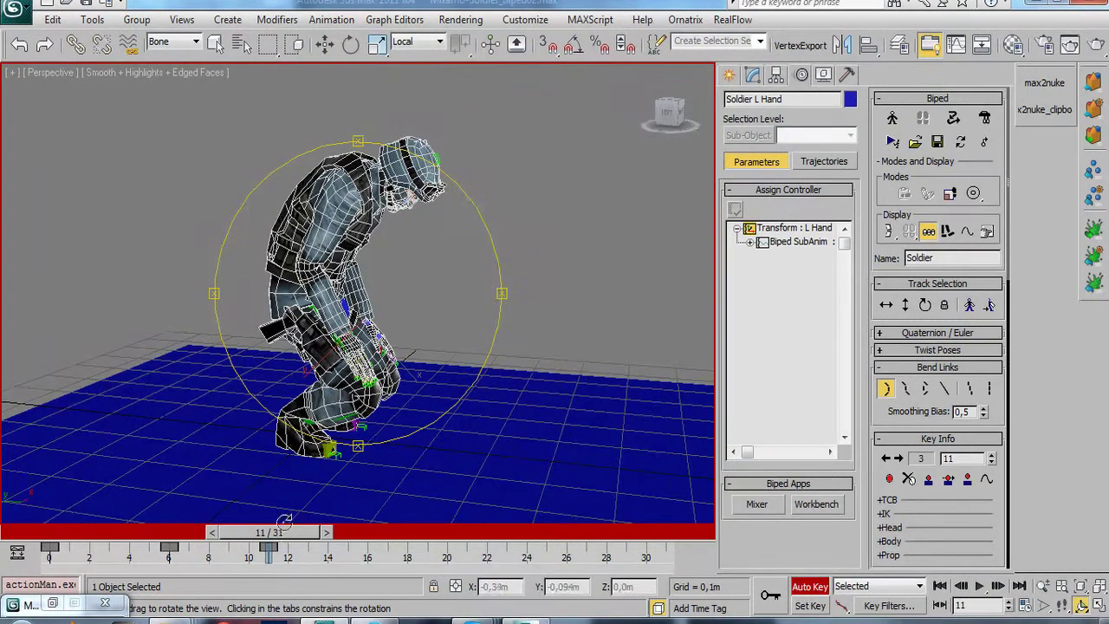
Step: At frame 14, lift Body Vertical to 0.346 m so the soldier nearly stands
{"action": "left_click_drag", "start_coordinate": [286, 532], "coordinate": [362, 542]}
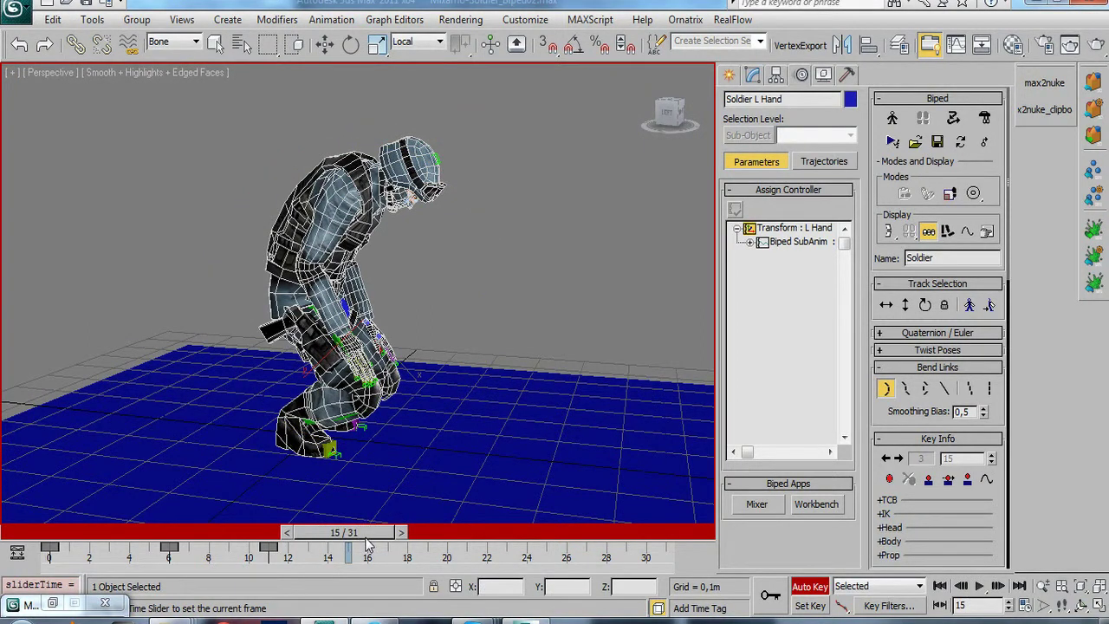
{"action": "key", "text": "ctrl+r"}
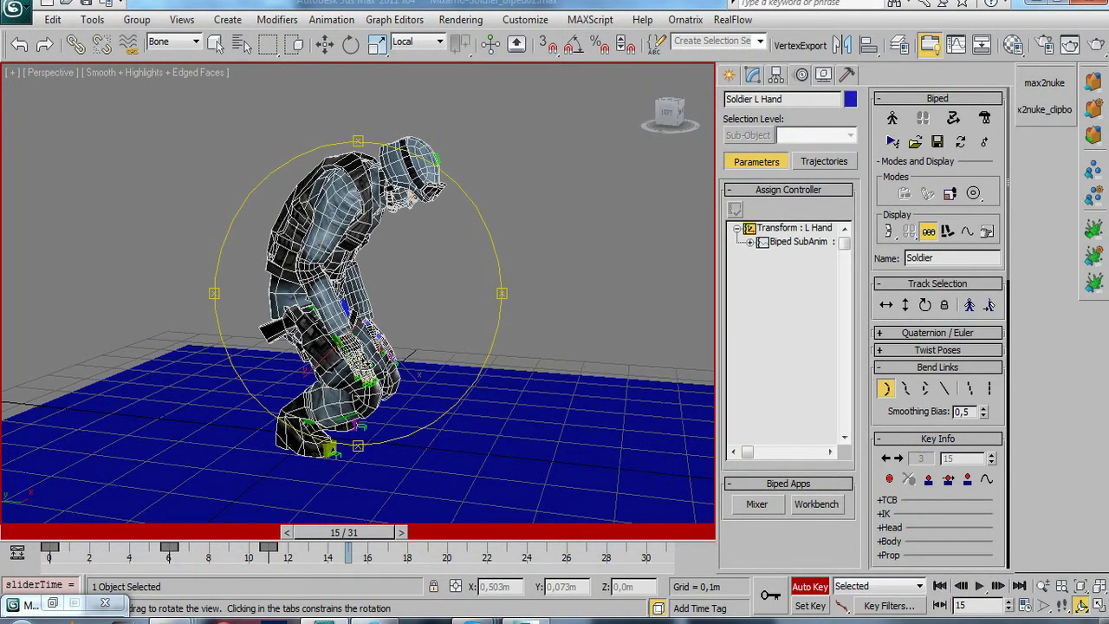
{"action": "mouse_move", "coordinate": [346, 532]}
{"action": "left_mouse_down"}
{"action": "mouse_move", "coordinate": [274, 544]}
{"action": "mouse_move", "coordinate": [327, 577]}
{"action": "left_mouse_up"}
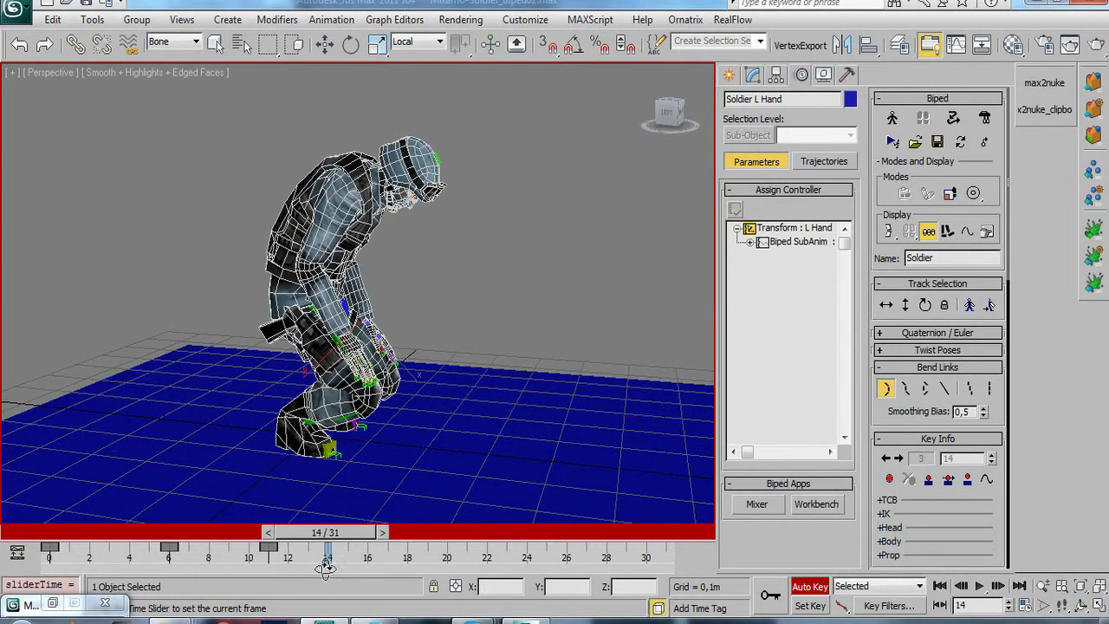
{"action": "middle_click_drag", "start_coordinate": [364, 260], "coordinate": [416, 260], "text": "alt"}
{"action": "key", "text": "w"}
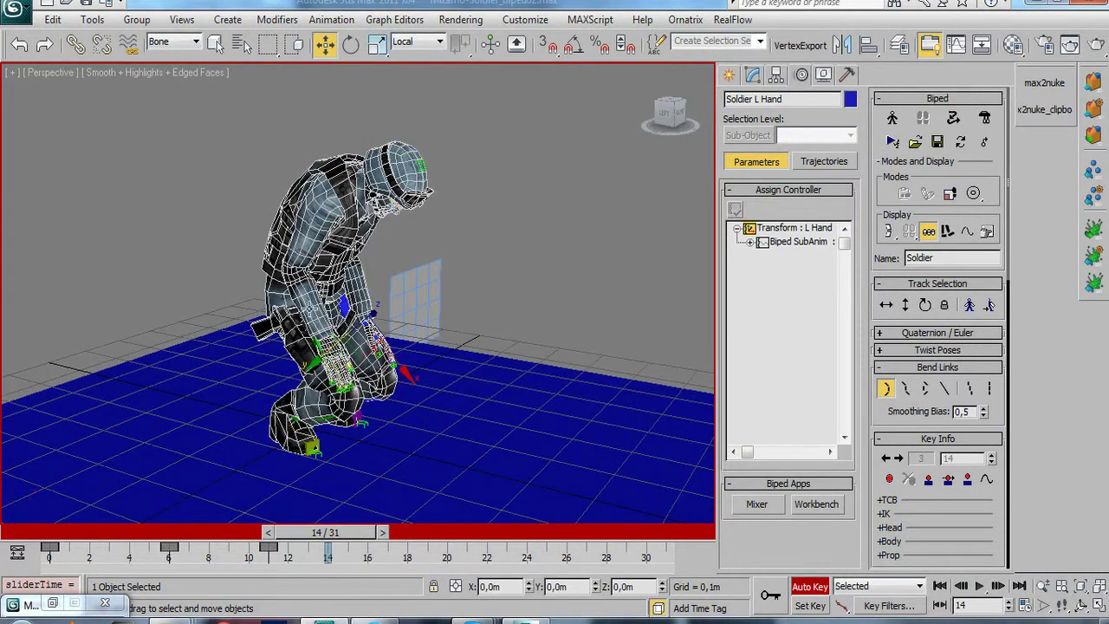
{"action": "left_click", "coordinate": [906, 305]}
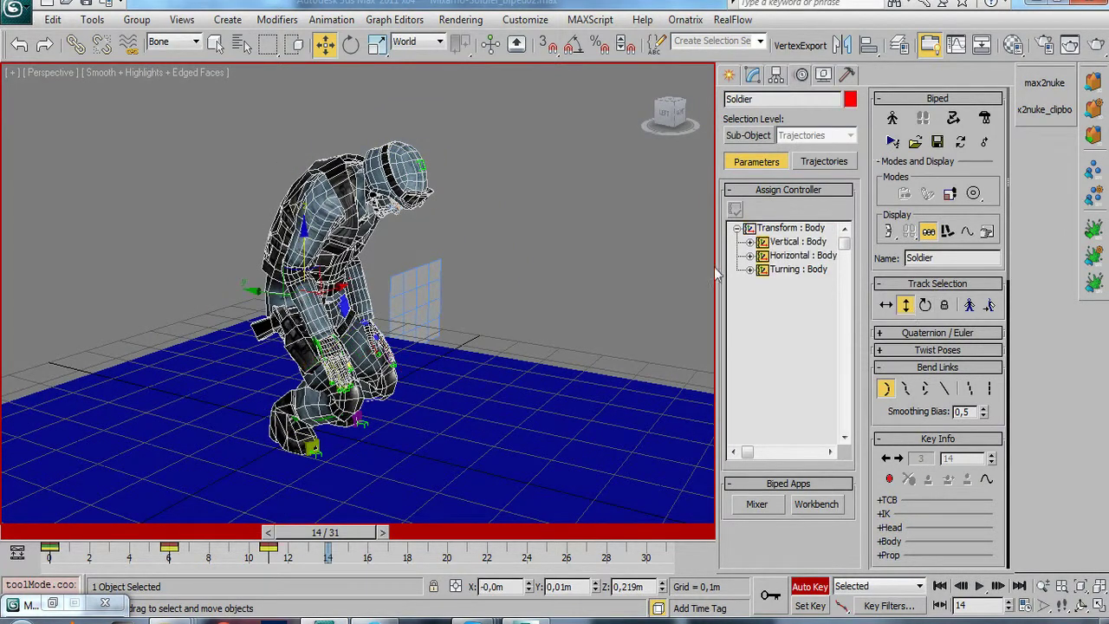
{"action": "middle_click_drag", "start_coordinate": [373, 260], "coordinate": [416, 260], "text": "alt"}
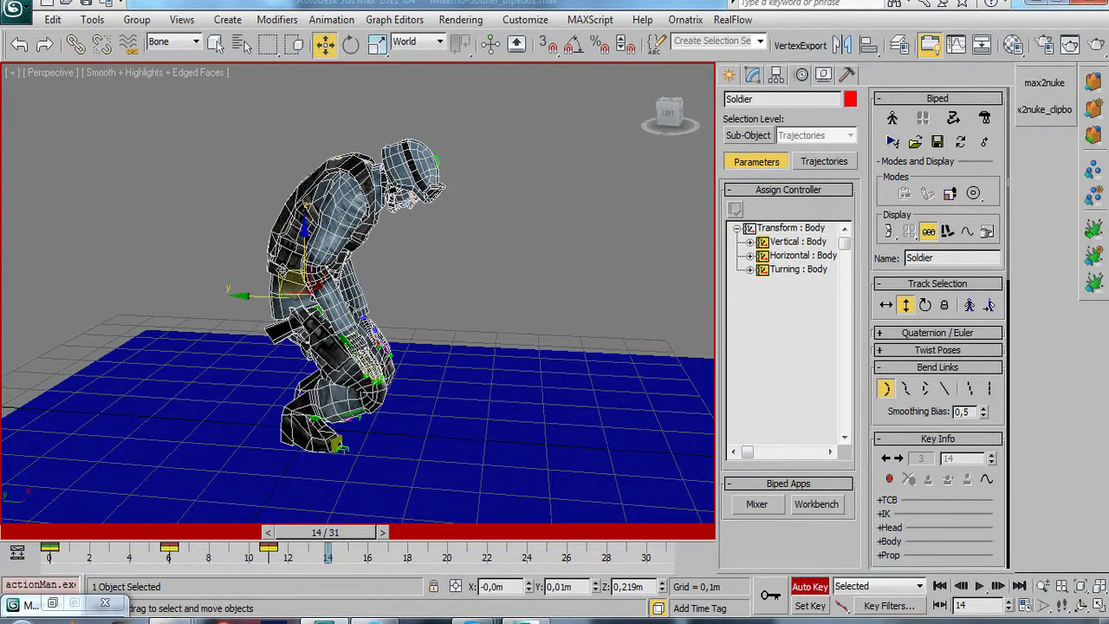
{"action": "mouse_move", "coordinate": [291, 281]}
{"action": "left_mouse_down"}
{"action": "mouse_move", "coordinate": [333, 227]}
{"action": "mouse_move", "coordinate": [353, 176]}
{"action": "mouse_move", "coordinate": [350, 189]}
{"action": "left_mouse_up"}
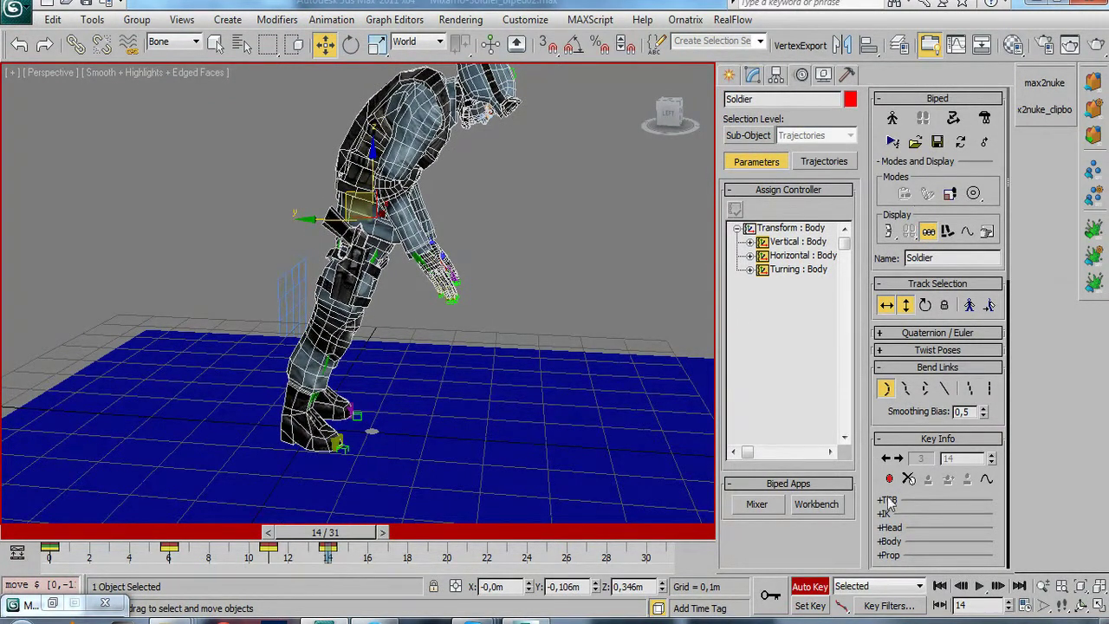
Step: Scrub the timeline to review the rise and return to frame 14
{"action": "left_click_drag", "start_coordinate": [317, 532], "coordinate": [291, 541]}
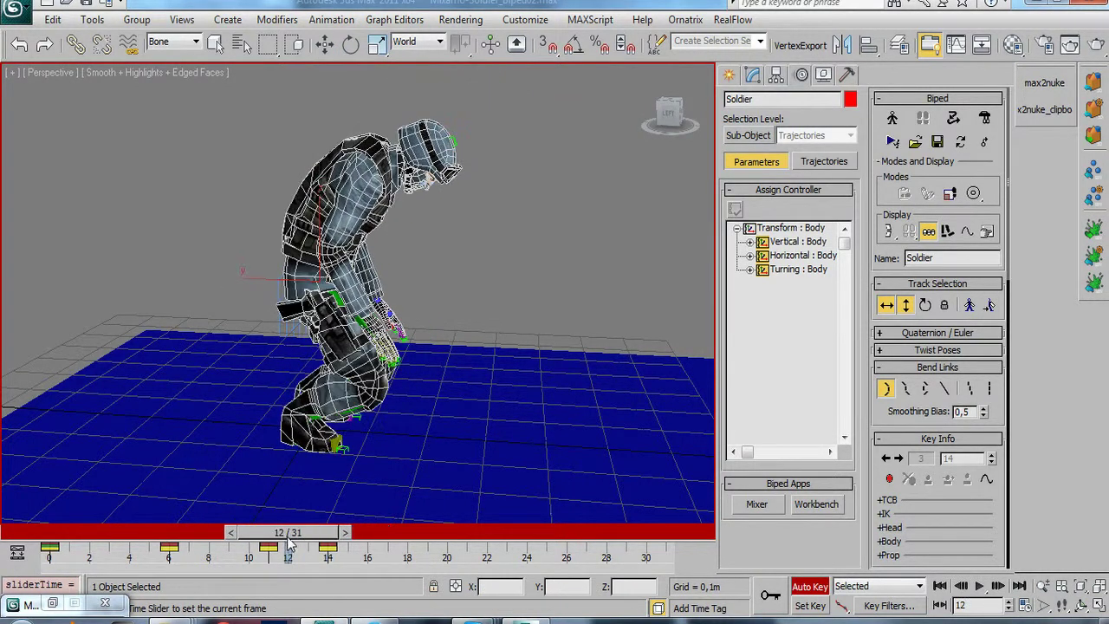
{"action": "key", "text": "w"}
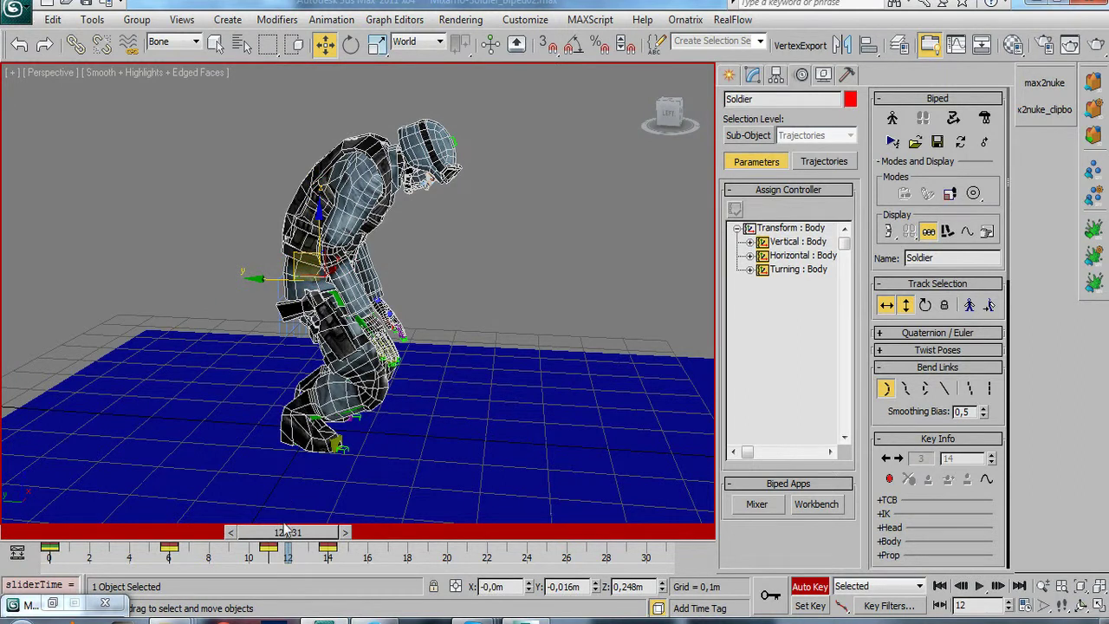
{"action": "left_click_drag", "start_coordinate": [286, 530], "coordinate": [321, 541]}
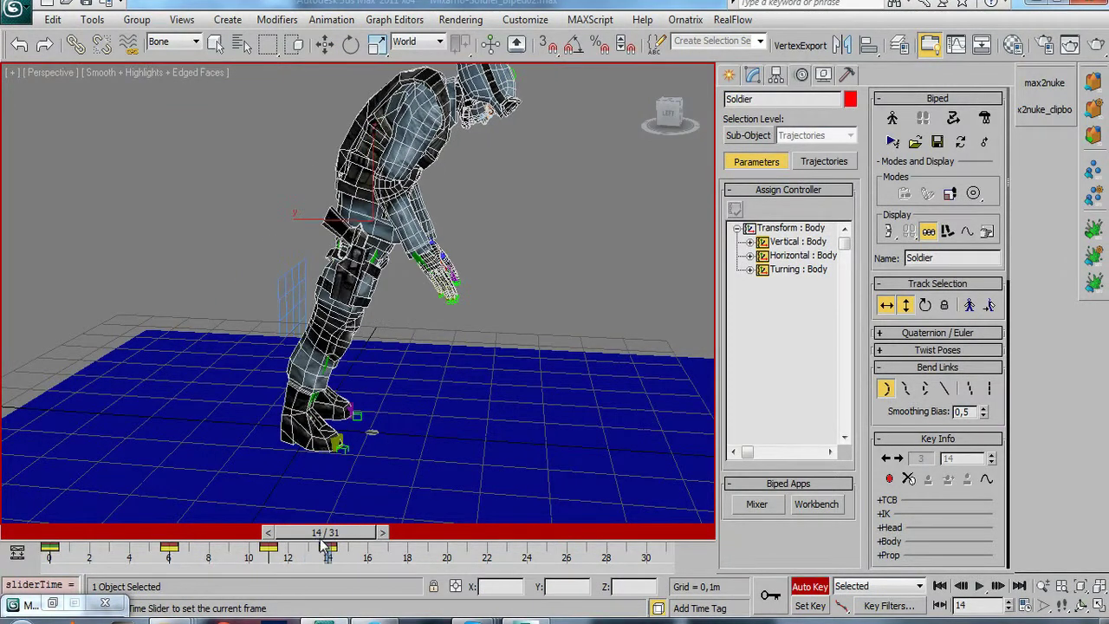
Step: Nudge the soldier's Body Vertical slightly at frame 14
{"action": "key", "text": "w"}
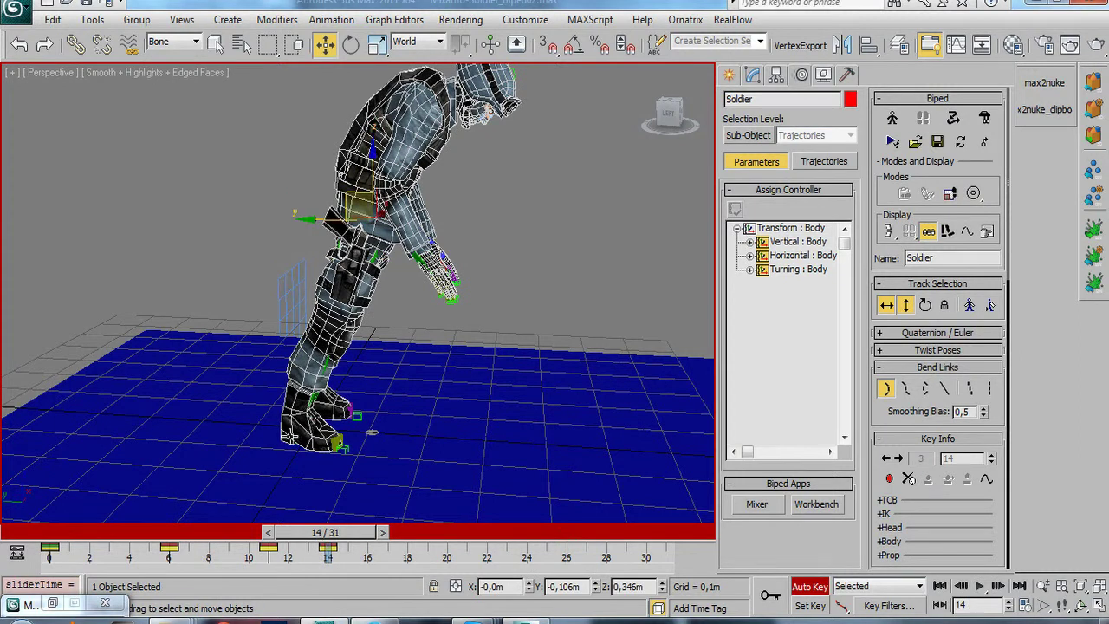
{"action": "left_click", "coordinate": [290, 437]}
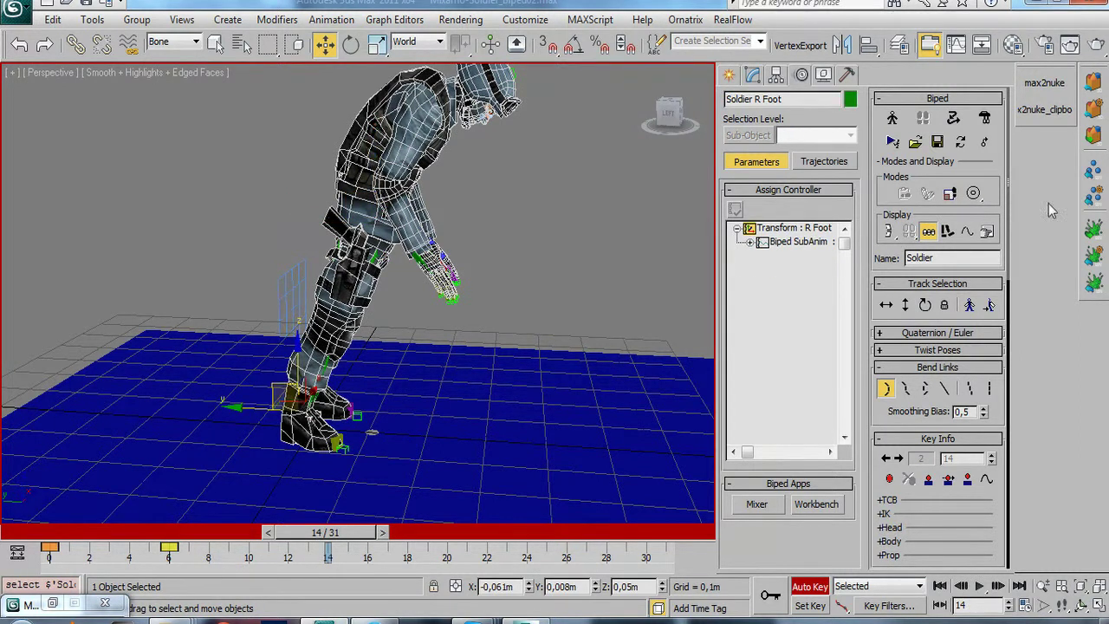
{"action": "left_click", "coordinate": [905, 307]}
{"action": "left_click_drag", "start_coordinate": [355, 192], "coordinate": [356, 186]}
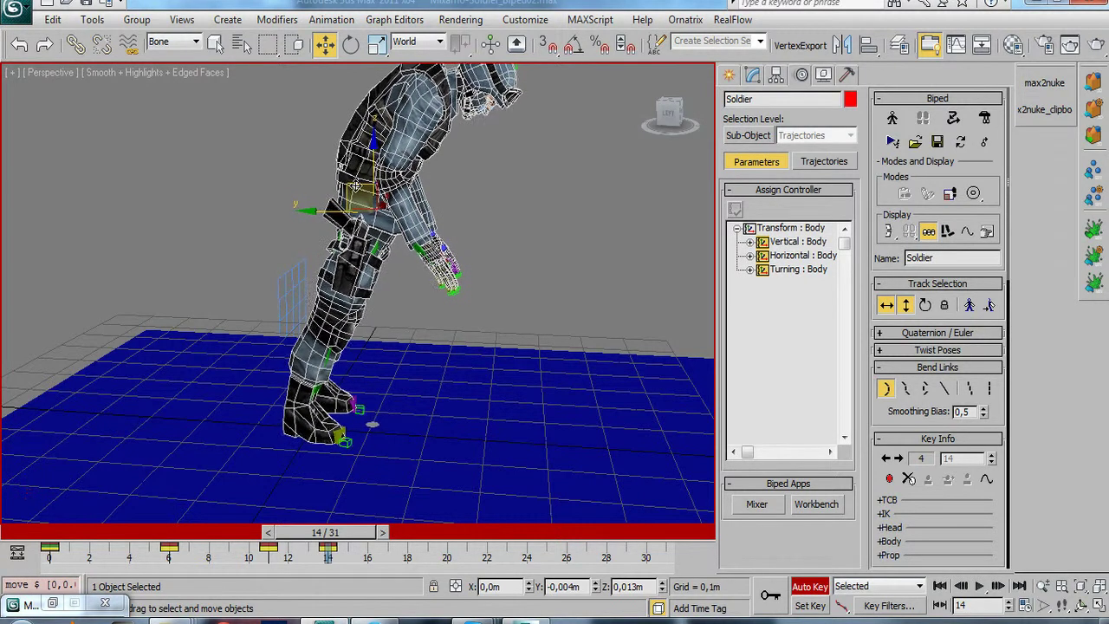
Step: Rotate the right foot about 18° and the left foot about 6° on Z
{"action": "left_click", "coordinate": [316, 416]}
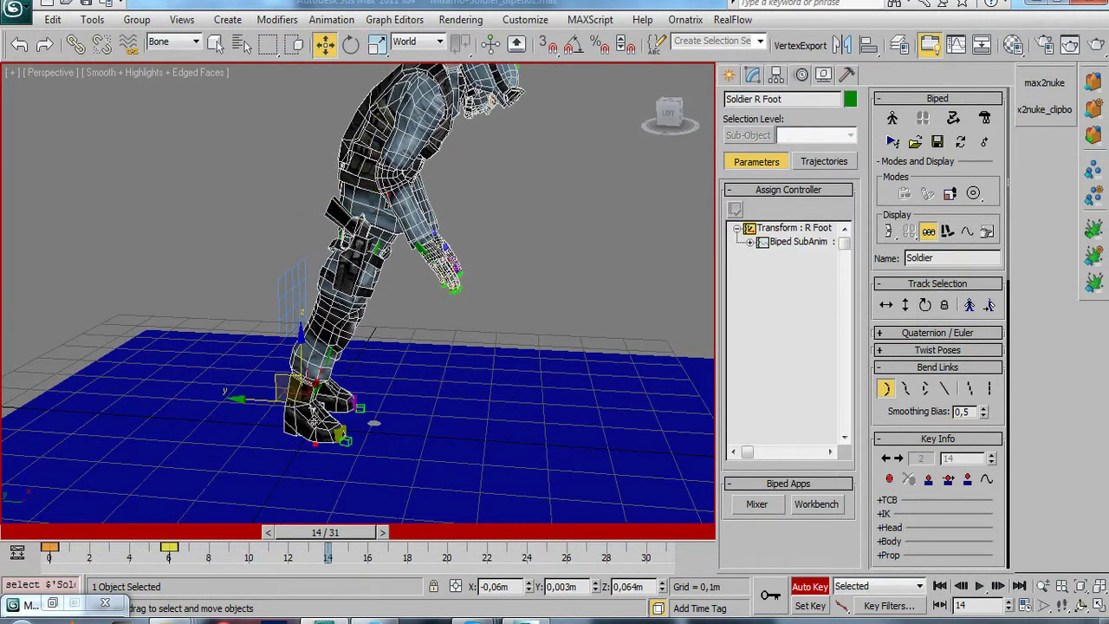
{"action": "right_click", "coordinate": [316, 365]}
{"action": "left_click", "coordinate": [344, 396]}
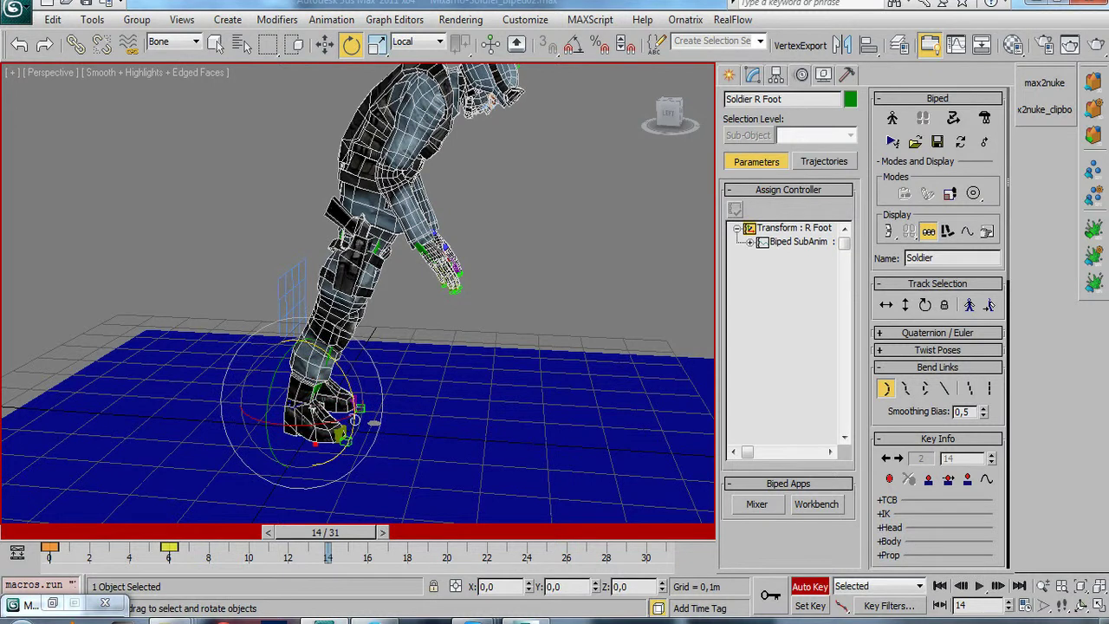
{"action": "left_click_drag", "start_coordinate": [346, 388], "coordinate": [347, 424]}
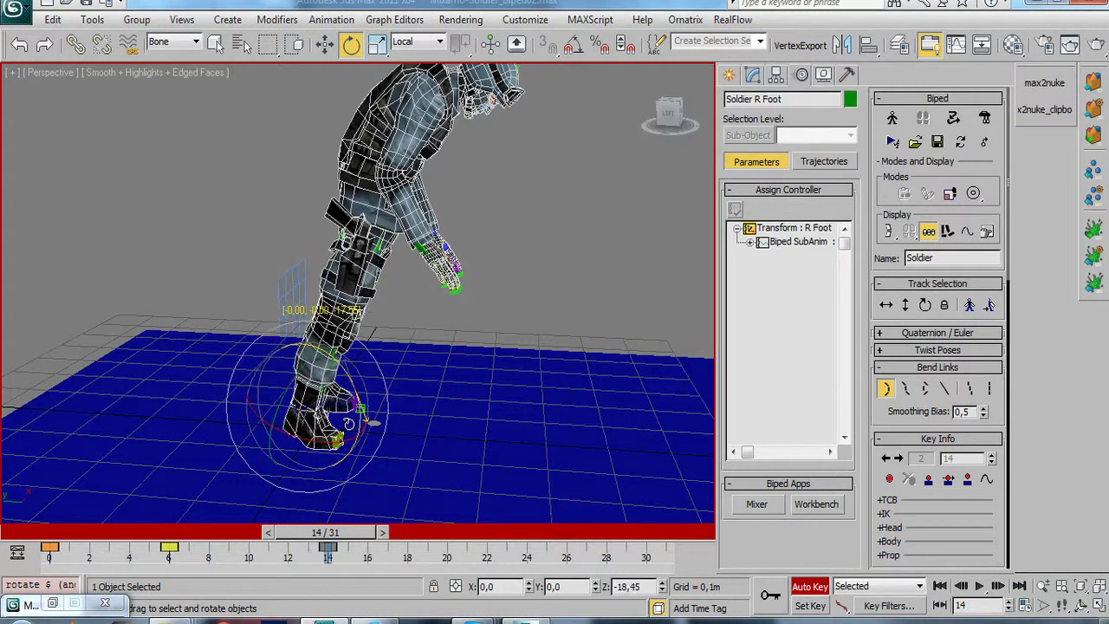
{"action": "middle_click_drag", "start_coordinate": [348, 424], "coordinate": [184, 399], "text": "alt"}
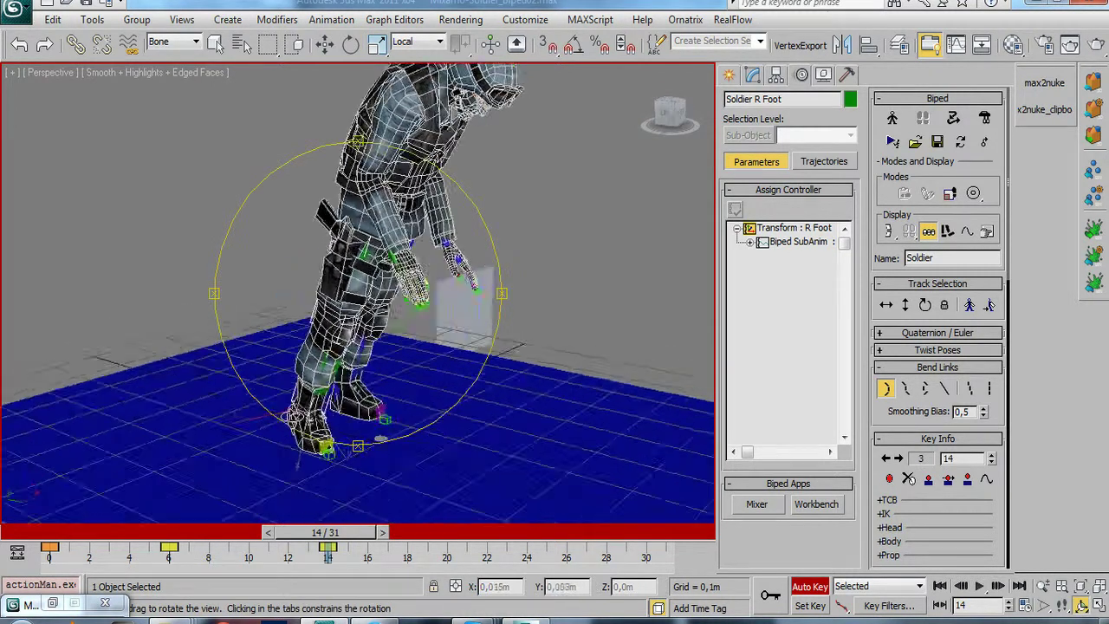
{"action": "right_click", "coordinate": [363, 409]}
{"action": "left_click", "coordinate": [340, 434]}
{"action": "mouse_move", "coordinate": [305, 368]}
{"action": "left_mouse_down"}
{"action": "mouse_move", "coordinate": [297, 387]}
{"action": "mouse_move", "coordinate": [303, 300]}
{"action": "mouse_move", "coordinate": [360, 388]}
{"action": "mouse_move", "coordinate": [353, 382]}
{"action": "left_mouse_up"}
Step: Select the soldier's right hand to prepare posing the arm
{"action": "key", "text": "ctrl+r"}
{"action": "right_click", "coordinate": [359, 388]}
{"action": "left_click", "coordinate": [359, 388]}
{"action": "key", "text": "ctrl+r"}
{"action": "key", "text": "e"}
{"action": "right_click", "coordinate": [383, 357]}
Step: Move the right hand up above the soldier's head at frame 14
{"action": "left_click", "coordinate": [395, 370]}
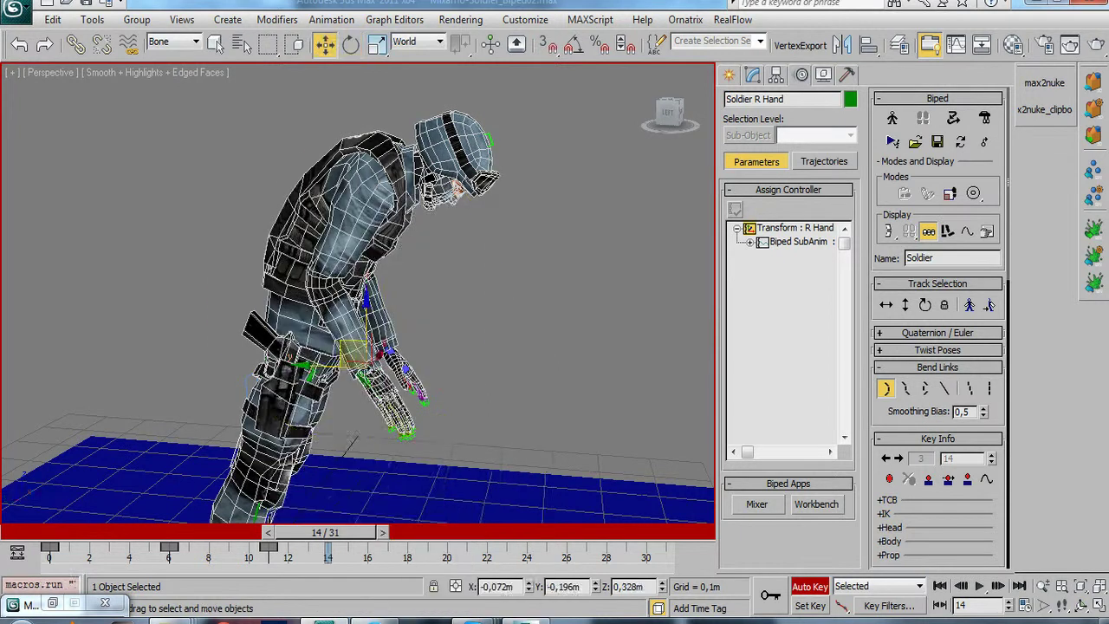
{"action": "middle_click_drag", "start_coordinate": [371, 383], "coordinate": [346, 343], "text": "alt"}
{"action": "left_click_drag", "start_coordinate": [344, 341], "coordinate": [491, 113]}
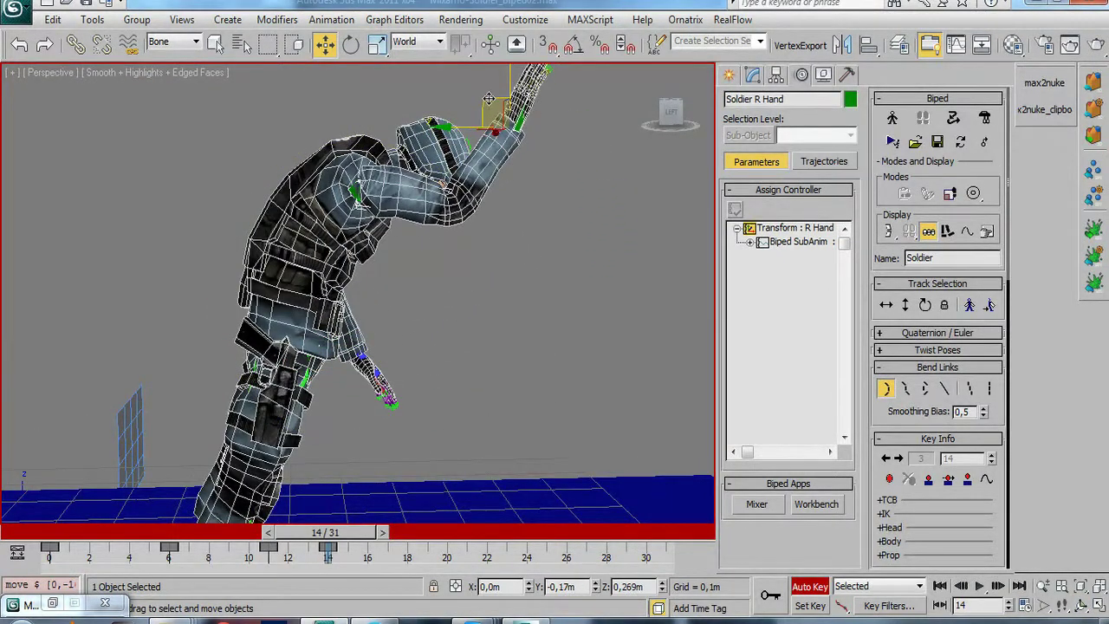
{"action": "left_click_drag", "start_coordinate": [491, 114], "coordinate": [502, 91]}
{"action": "key", "text": "ctrl+r"}
{"action": "mouse_move", "coordinate": [422, 254]}
{"action": "left_mouse_down"}
{"action": "mouse_move", "coordinate": [191, 266]}
{"action": "mouse_move", "coordinate": [359, 265]}
{"action": "mouse_move", "coordinate": [293, 511]}
{"action": "mouse_move", "coordinate": [470, 315]}
{"action": "mouse_move", "coordinate": [325, 341]}
{"action": "left_mouse_up"}
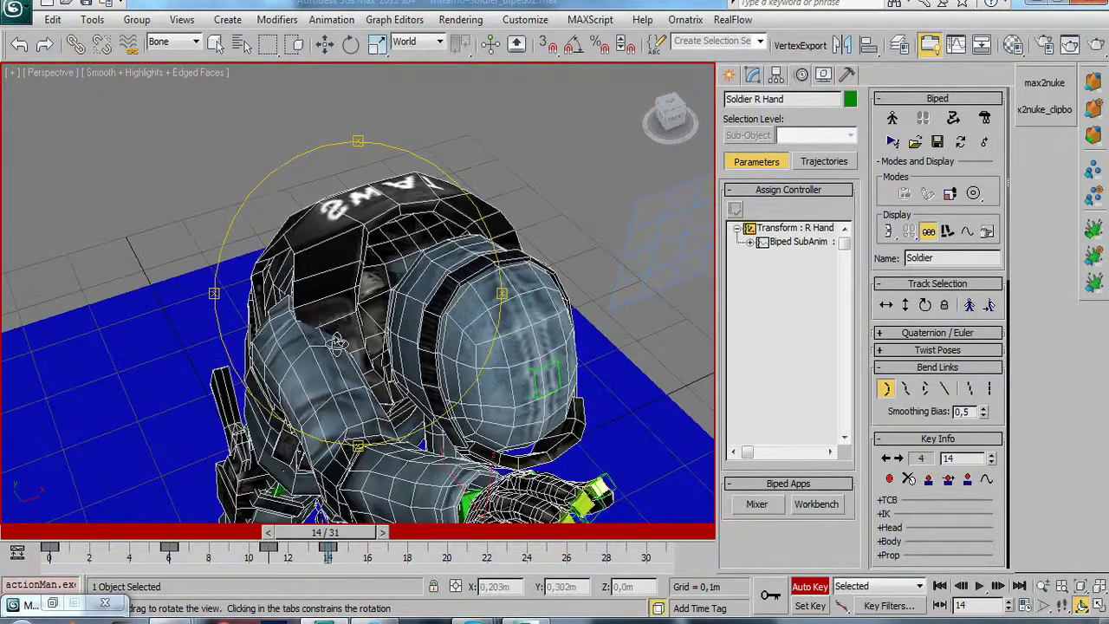
{"action": "key", "text": "w"}
Step: Rotate the right upper arm in Local space to reposition the raised arm, then view a keyboard image in the browser
{"action": "left_click", "coordinate": [318, 407]}
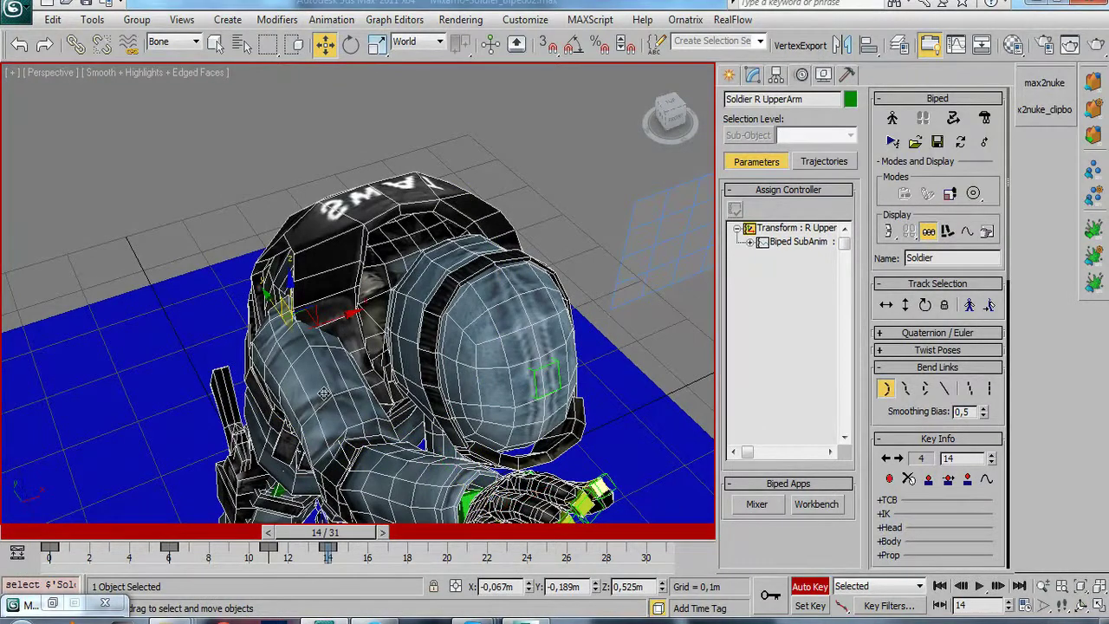
{"action": "right_click", "coordinate": [343, 363]}
{"action": "left_click", "coordinate": [372, 385]}
{"action": "left_click_drag", "start_coordinate": [302, 382], "coordinate": [262, 378]}
{"action": "key", "text": "e"}
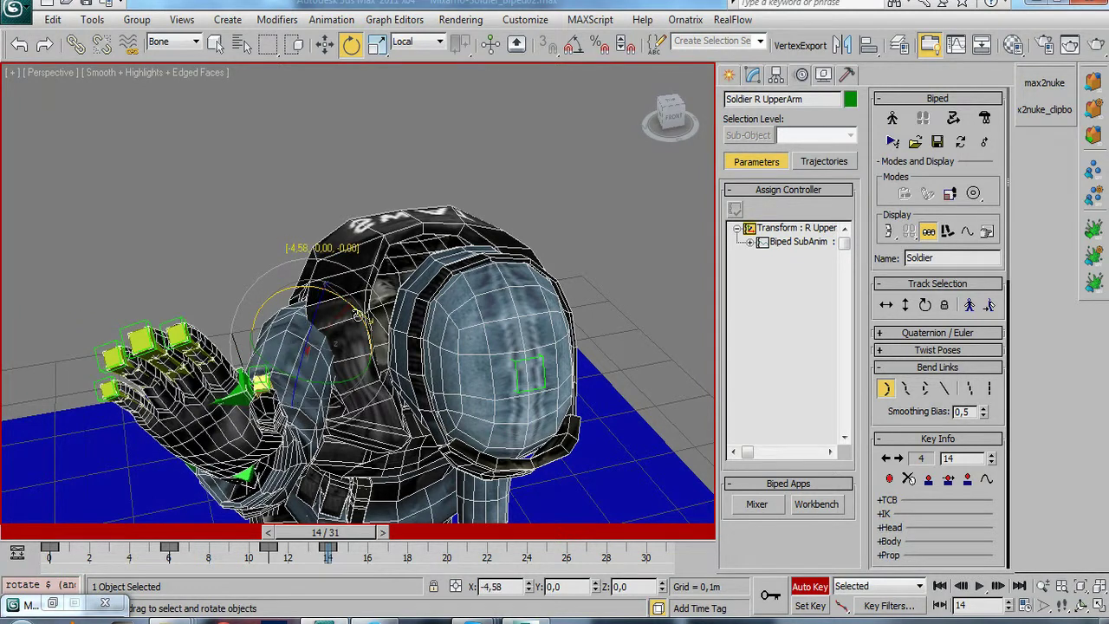
{"action": "mouse_move", "coordinate": [347, 306]}
{"action": "left_mouse_down"}
{"action": "mouse_move", "coordinate": [236, 368]}
{"action": "mouse_move", "coordinate": [293, 366]}
{"action": "left_mouse_up"}
{"action": "key", "text": "ctrl+r"}
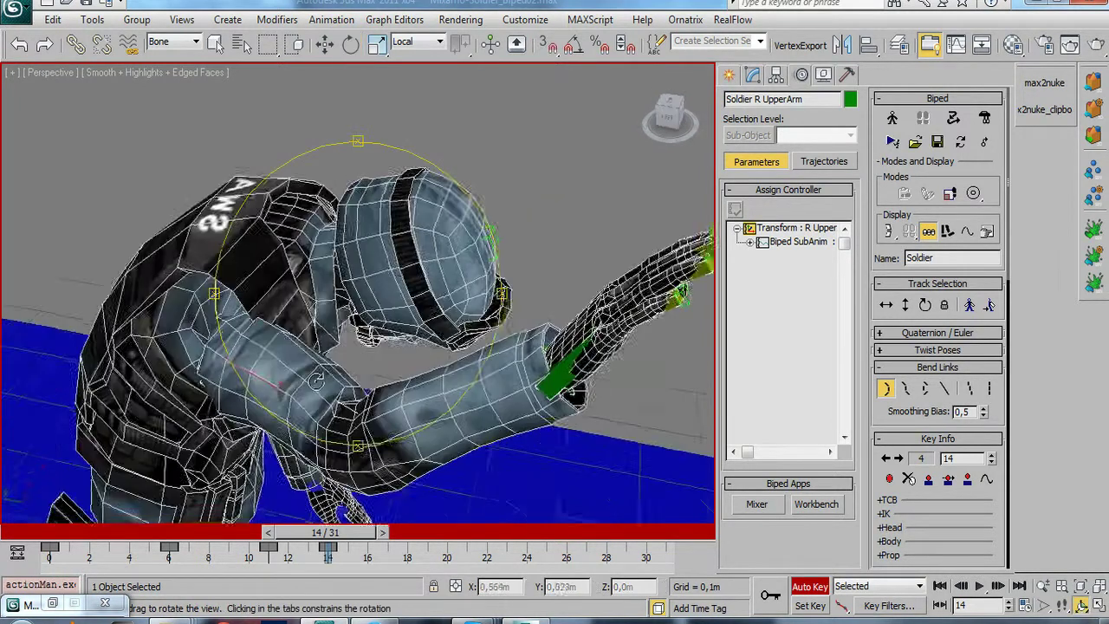
{"action": "key", "text": "e"}
{"action": "mouse_move", "coordinate": [194, 391]}
{"action": "left_mouse_down"}
{"action": "mouse_move", "coordinate": [234, 224]}
{"action": "mouse_move", "coordinate": [227, 343]}
{"action": "left_mouse_up"}
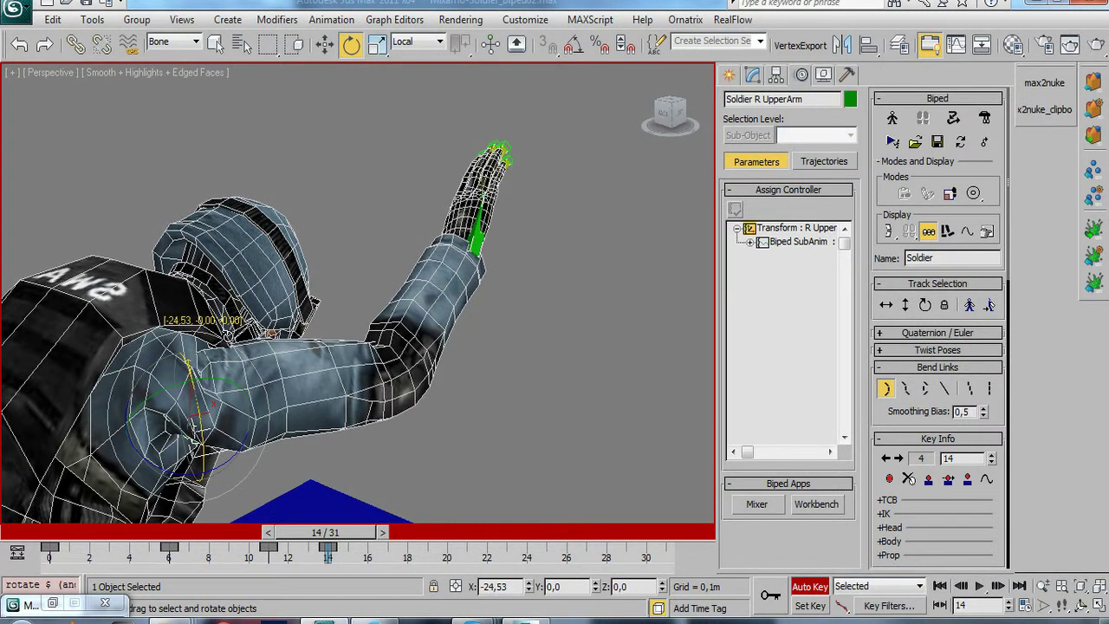
{"action": "middle_click_drag", "start_coordinate": [227, 343], "coordinate": [226, 371], "text": "alt"}
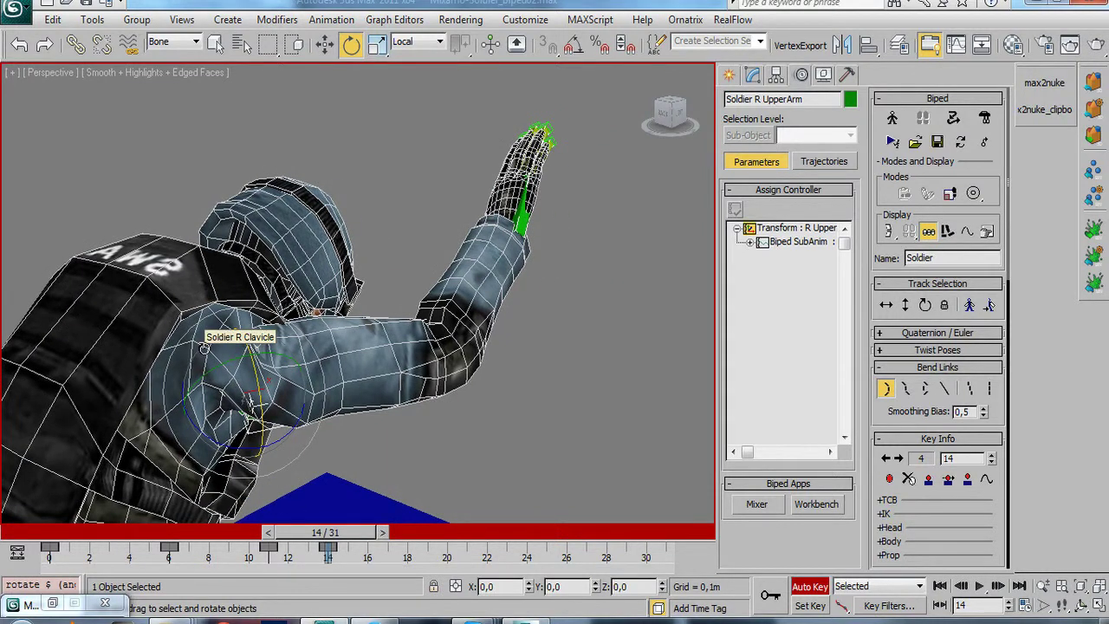
{"action": "mouse_move", "coordinate": [225, 617]}
{"action": "left_click", "coordinate": [334, 619]}
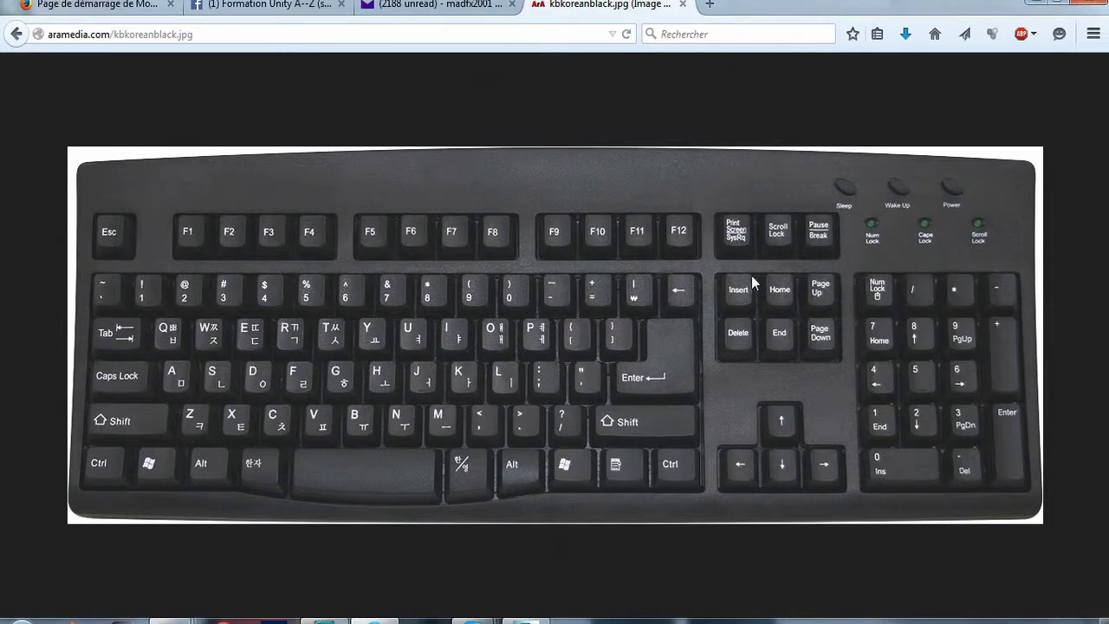
{"action": "left_click", "coordinate": [1038, 2]}
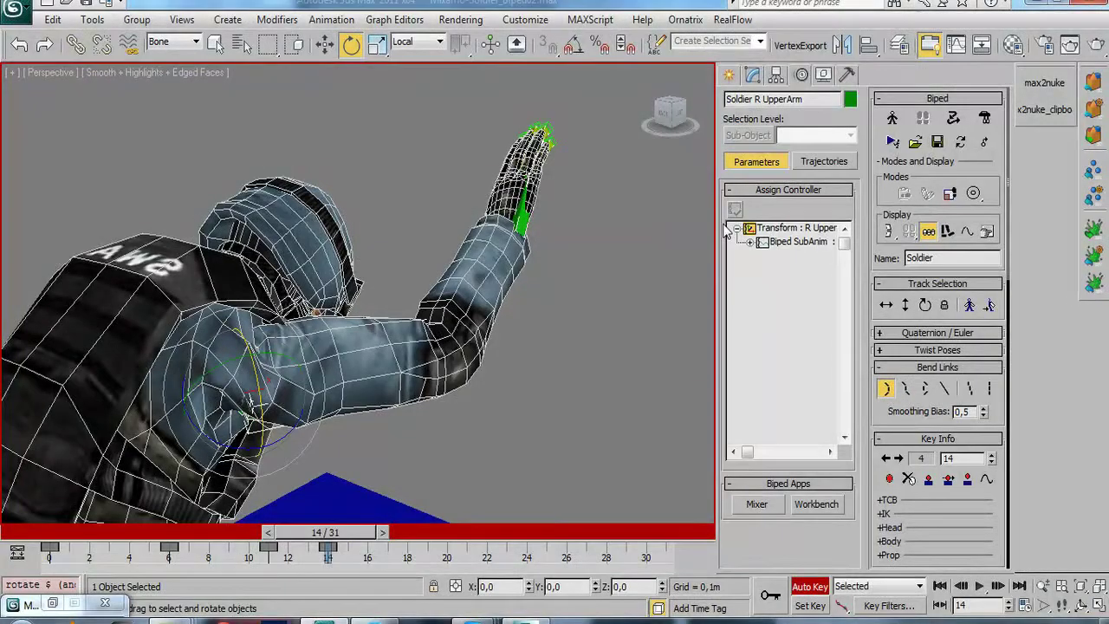
Step: Select the right clavicle with Page Up and rotate it to adjust the raised arm's height
{"action": "key", "text": "Page_Up"}
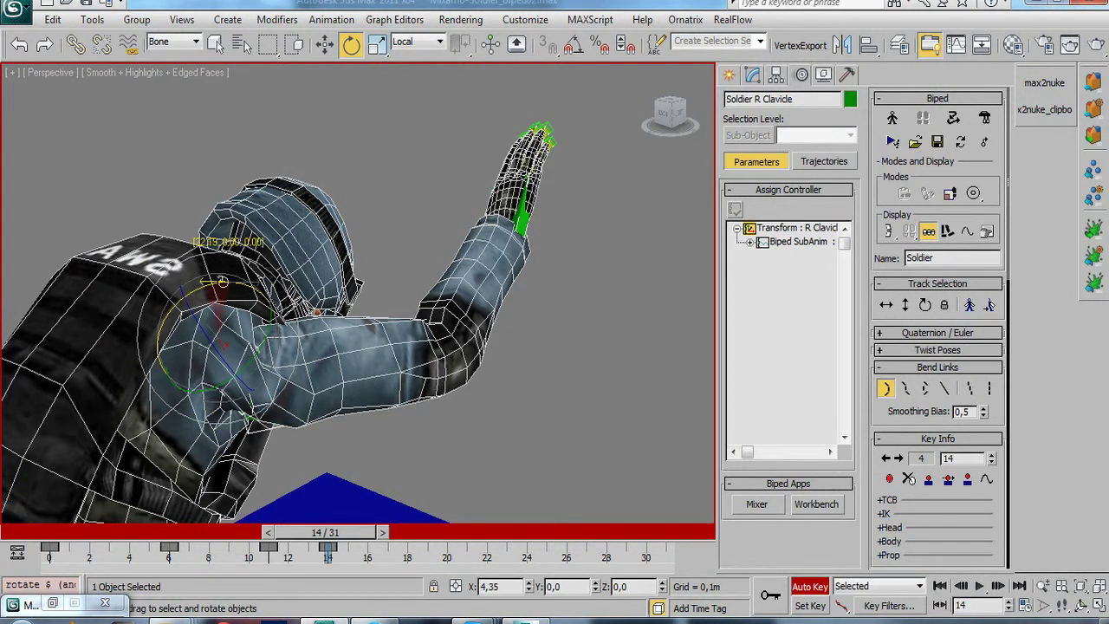
{"action": "mouse_move", "coordinate": [223, 281]}
{"action": "left_mouse_down"}
{"action": "mouse_move", "coordinate": [241, 351]}
{"action": "mouse_move", "coordinate": [180, 378]}
{"action": "mouse_move", "coordinate": [282, 363]}
{"action": "mouse_move", "coordinate": [294, 346]}
{"action": "left_mouse_up"}
{"action": "key", "text": "ctrl+r"}
{"action": "mouse_move", "coordinate": [364, 278]}
{"action": "left_mouse_down"}
{"action": "mouse_move", "coordinate": [92, 260]}
{"action": "mouse_move", "coordinate": [450, 326]}
{"action": "left_mouse_up"}
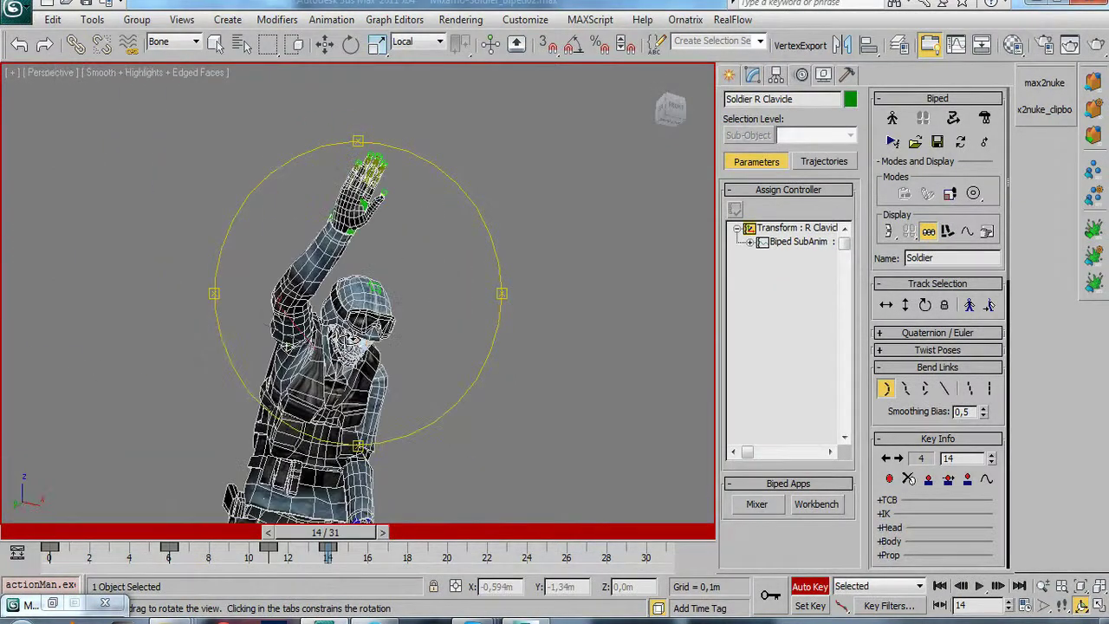
{"action": "mouse_move", "coordinate": [450, 326]}
{"action": "left_mouse_down"}
{"action": "mouse_move", "coordinate": [364, 143]}
{"action": "mouse_move", "coordinate": [338, 296]}
{"action": "mouse_move", "coordinate": [364, 317]}
{"action": "left_mouse_up"}
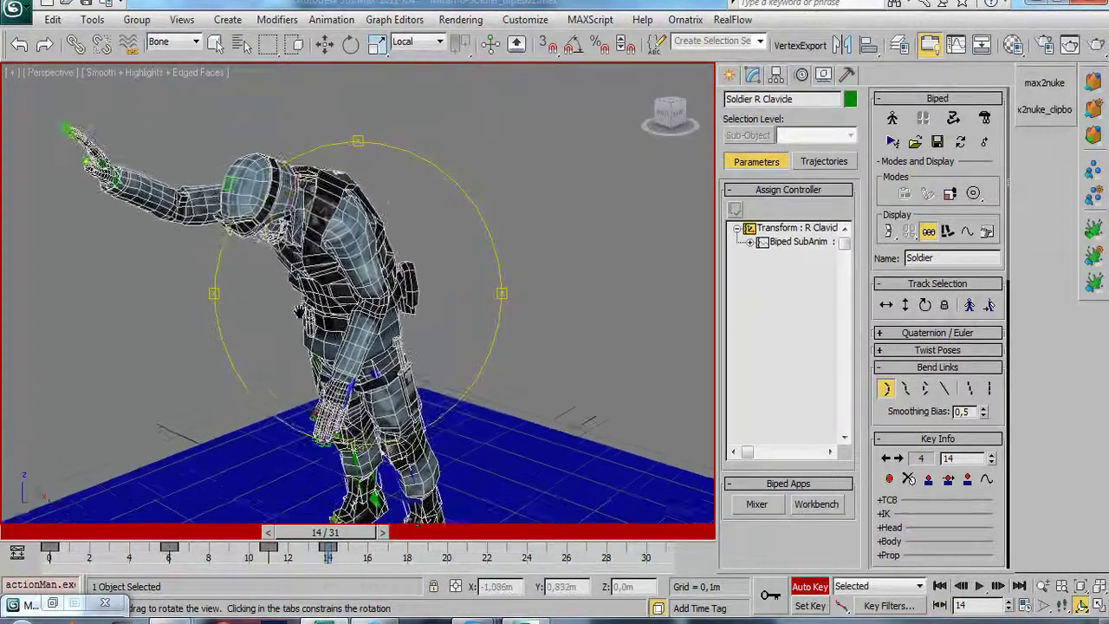
{"action": "right_click", "coordinate": [364, 316]}
Step: Straighten the soldier's torso by rotating the spine, and tilt the head to face up
{"action": "left_click", "coordinate": [286, 299]}
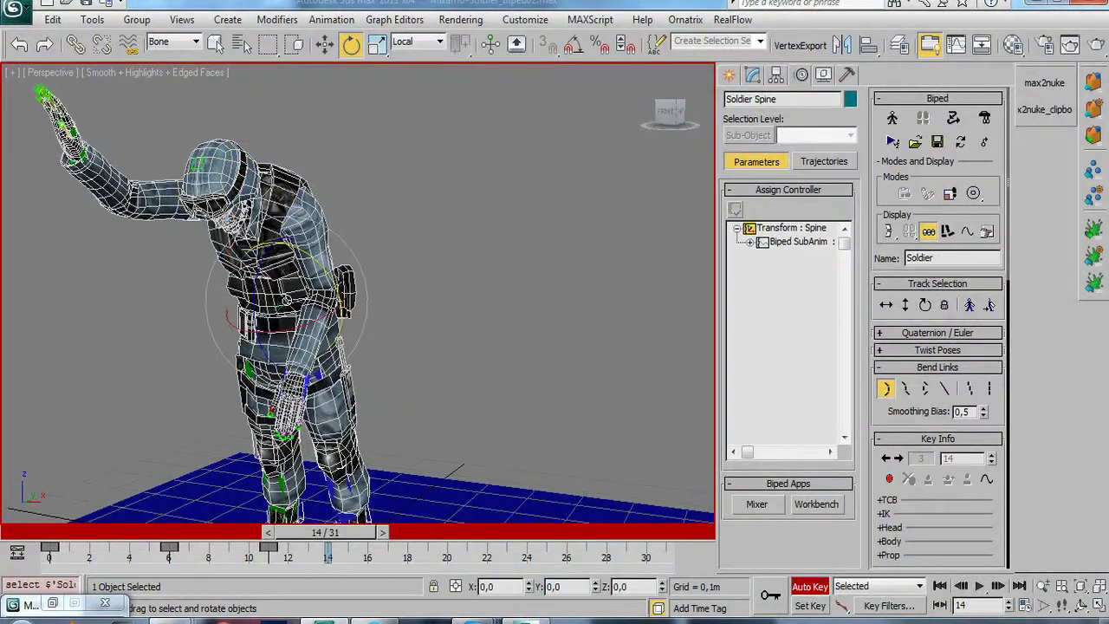
{"action": "left_click_drag", "start_coordinate": [286, 312], "coordinate": [273, 204]}
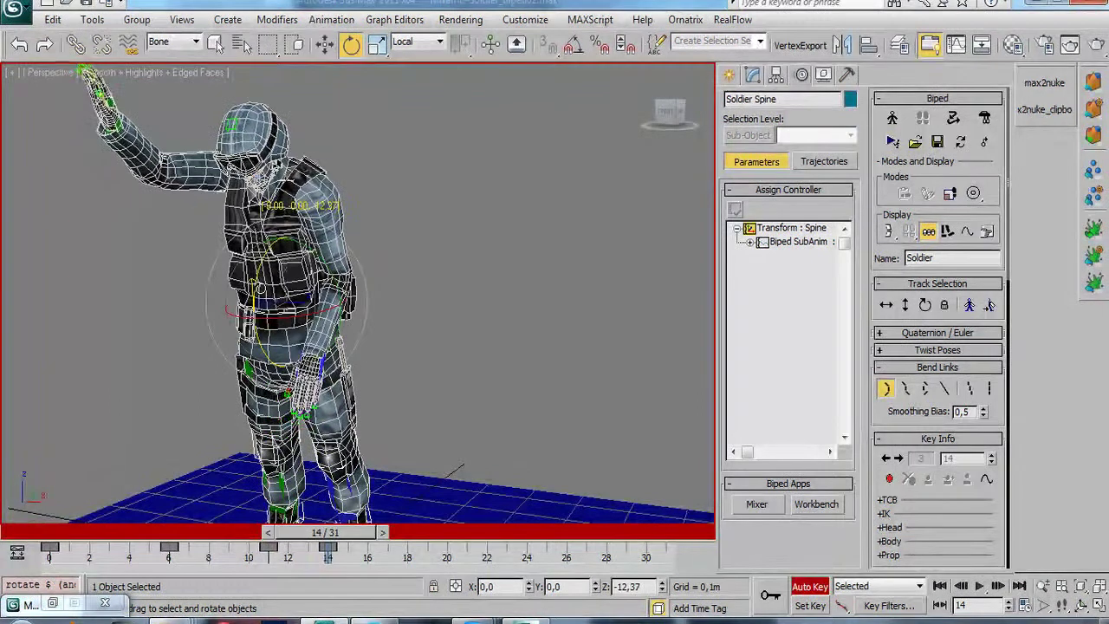
{"action": "left_click", "coordinate": [257, 138]}
{"action": "left_click_drag", "start_coordinate": [237, 186], "coordinate": [305, 112]}
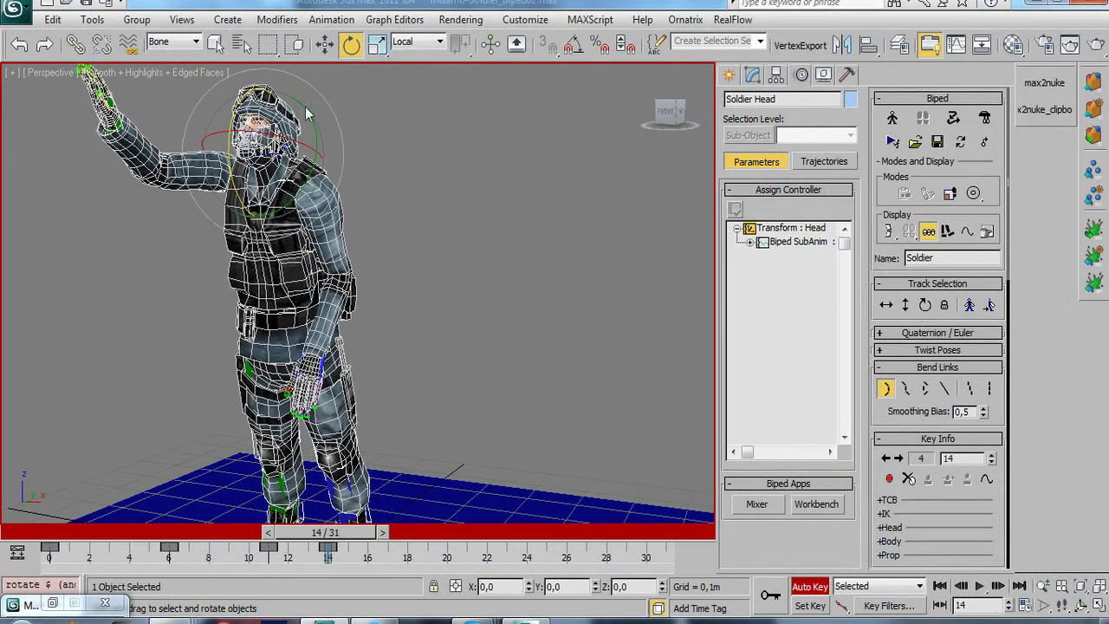
Step: Rotate the soldier's right upper arm upward to raise it overhead
{"action": "key", "text": "ctrl+r"}
{"action": "left_click_drag", "start_coordinate": [248, 322], "coordinate": [427, 312]}
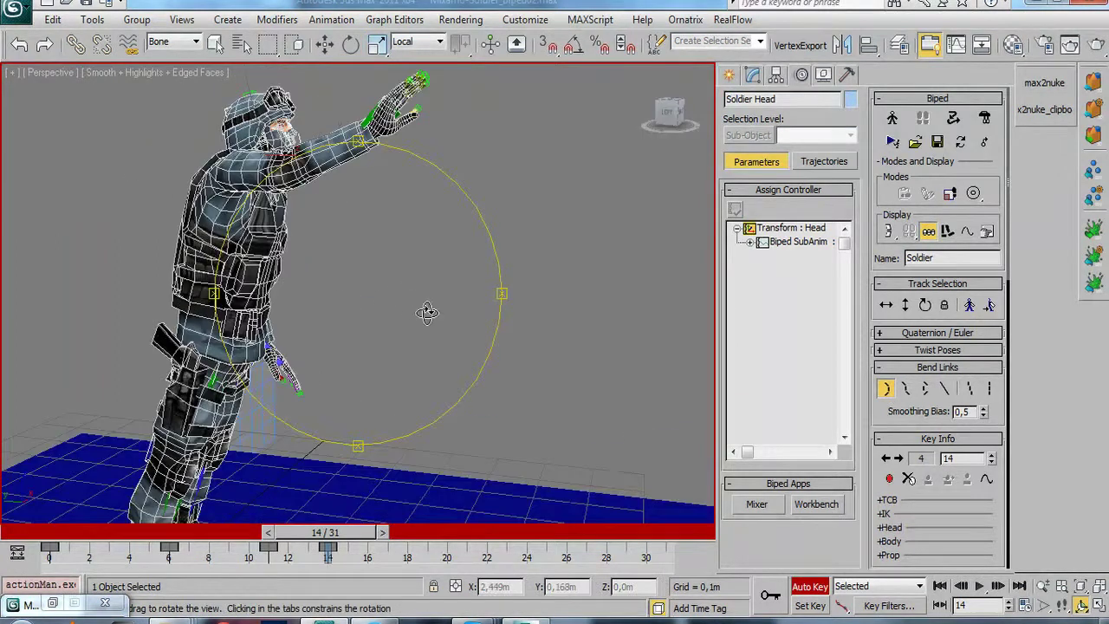
{"action": "scroll", "coordinate": [398, 367], "scroll_direction": "up", "scroll_amount": 3}
{"action": "mouse_move", "coordinate": [361, 232]}
{"action": "left_mouse_down"}
{"action": "mouse_move", "coordinate": [382, 238]}
{"action": "mouse_move", "coordinate": [500, 365]}
{"action": "left_mouse_up"}
{"action": "key", "text": "e"}
{"action": "left_click", "coordinate": [385, 250]}
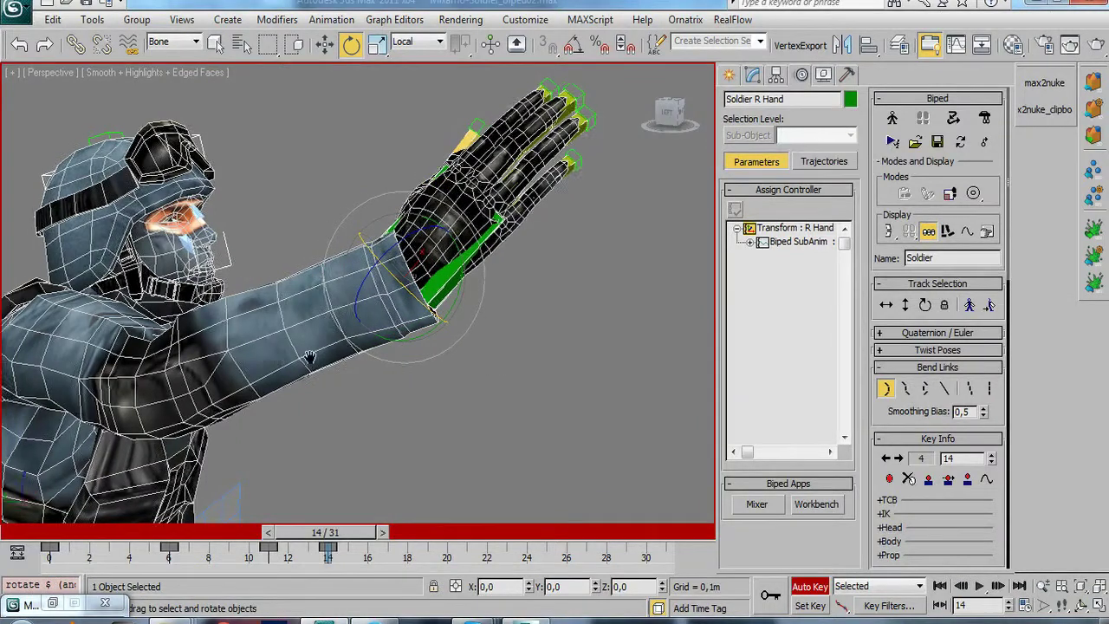
{"action": "scroll", "coordinate": [500, 365], "scroll_direction": "down", "scroll_amount": 5}
{"action": "key", "text": "ctrl+r"}
{"action": "left_click_drag", "start_coordinate": [407, 338], "coordinate": [436, 317]}
{"action": "key", "text": "e"}
{"action": "left_click", "coordinate": [336, 326]}
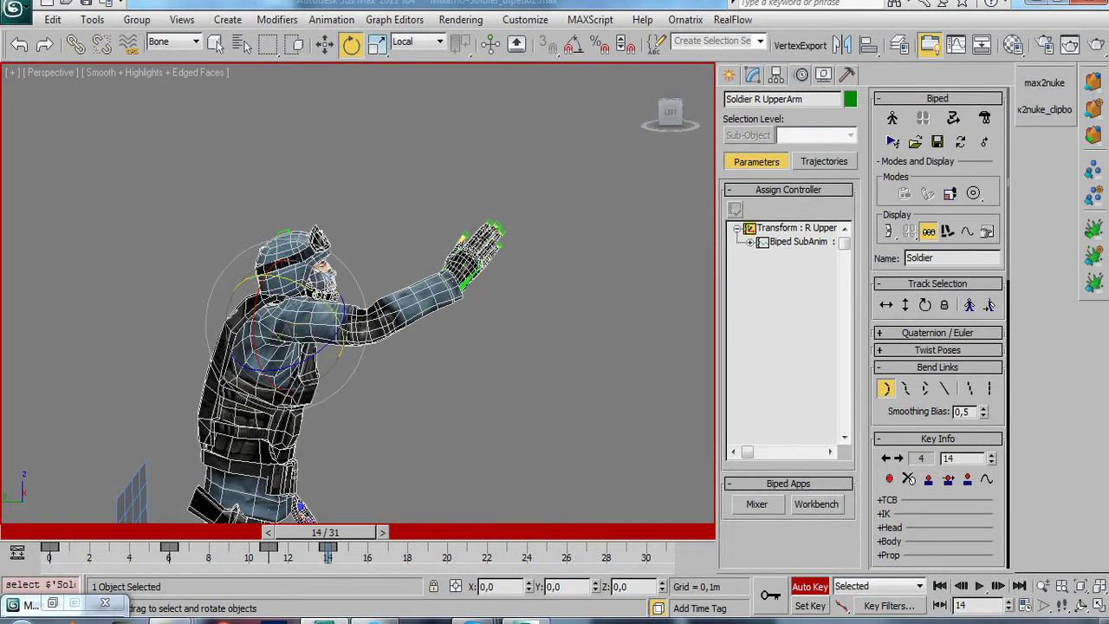
{"action": "left_click_drag", "start_coordinate": [316, 290], "coordinate": [303, 299]}
{"action": "left_click_drag", "start_coordinate": [302, 358], "coordinate": [328, 339]}
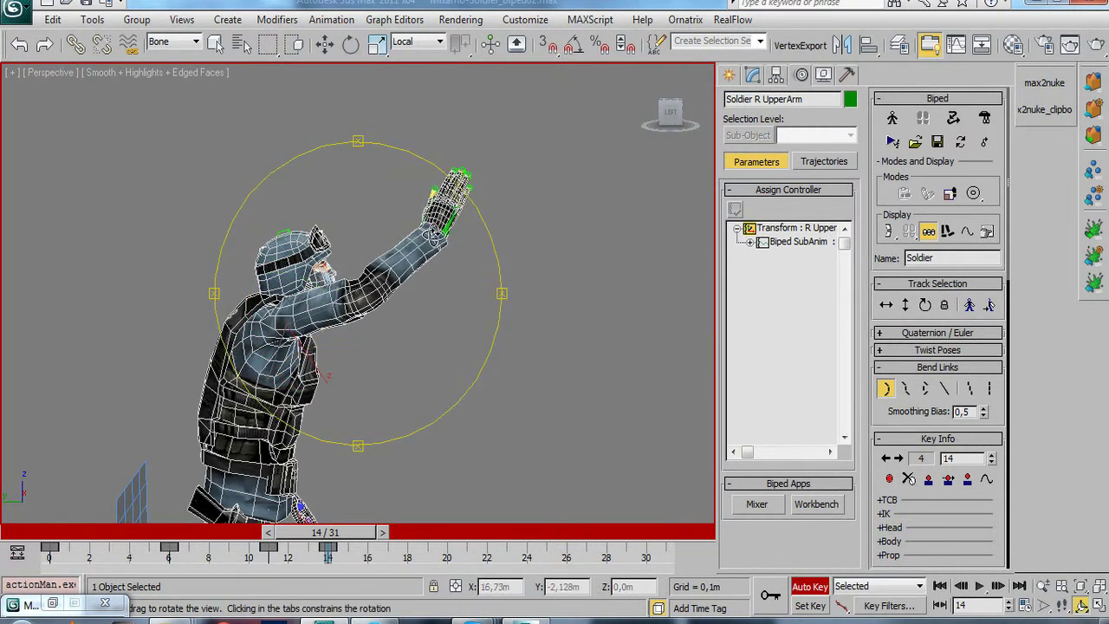
Step: Rotate the right hand, tilt the forearm about 6 degrees into a waving pose, then play the animation
{"action": "left_click", "coordinate": [440, 227]}
{"action": "left_click_drag", "start_coordinate": [447, 225], "coordinate": [455, 234]}
{"action": "middle_click_drag", "start_coordinate": [424, 283], "coordinate": [286, 305], "text": "alt"}
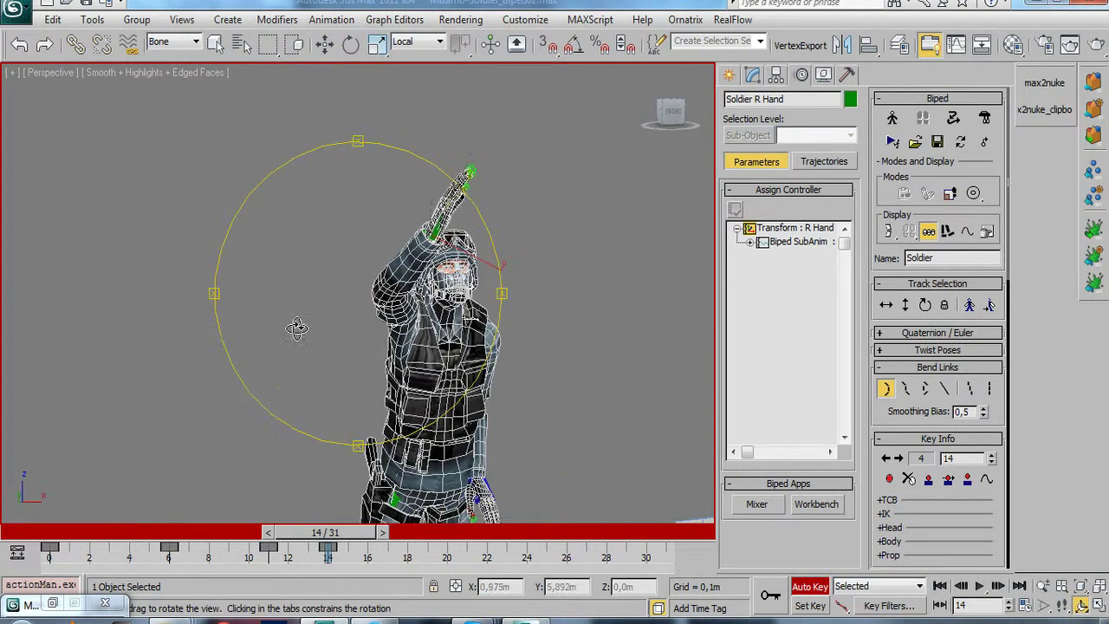
{"action": "key", "text": "e"}
{"action": "left_click", "coordinate": [278, 213]}
{"action": "left_click_drag", "start_coordinate": [275, 270], "coordinate": [237, 317]}
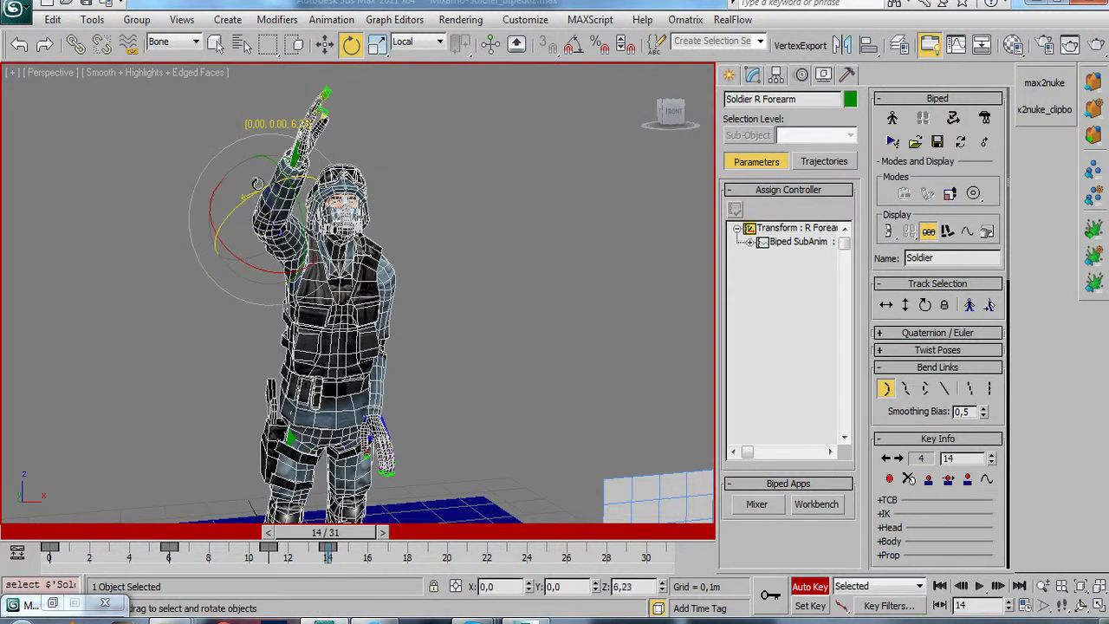
{"action": "scroll", "coordinate": [266, 270], "scroll_direction": "down", "scroll_amount": 3}
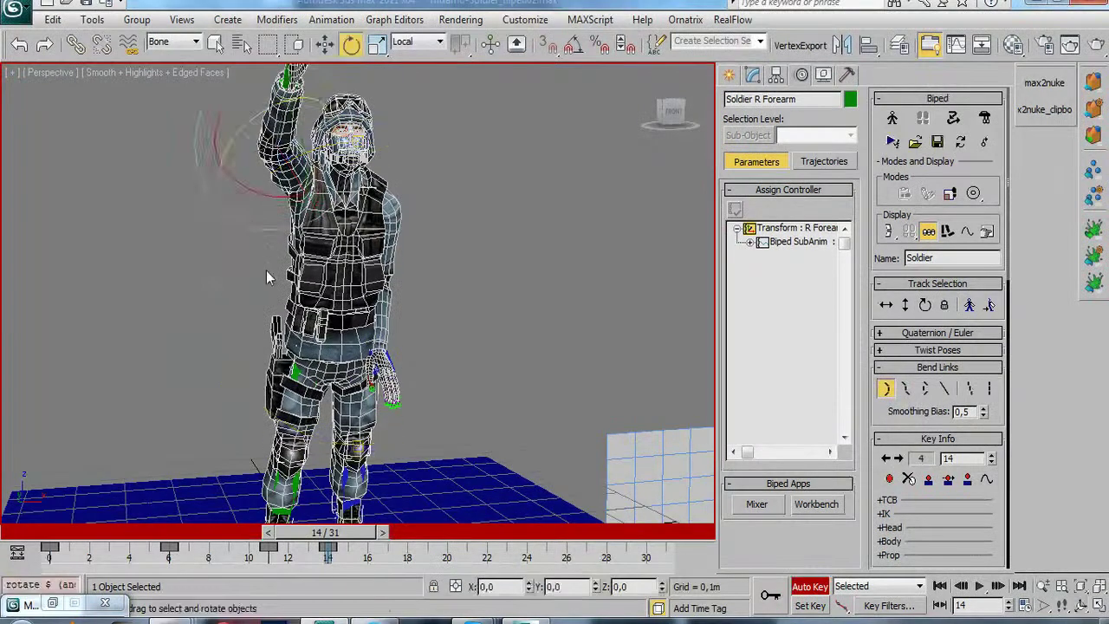
{"action": "key", "text": "ctrl+r"}
{"action": "mouse_move", "coordinate": [266, 271]}
{"action": "left_mouse_down"}
{"action": "mouse_move", "coordinate": [374, 385]}
{"action": "mouse_move", "coordinate": [367, 367]}
{"action": "mouse_move", "coordinate": [345, 375]}
{"action": "left_mouse_up"}
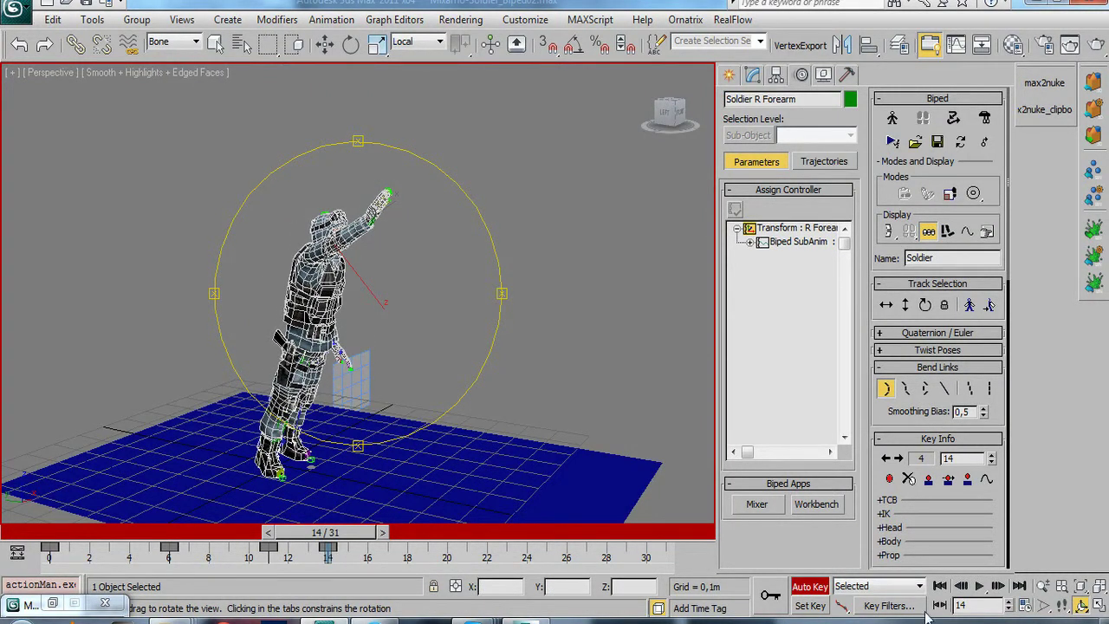
{"action": "left_click", "coordinate": [979, 586]}
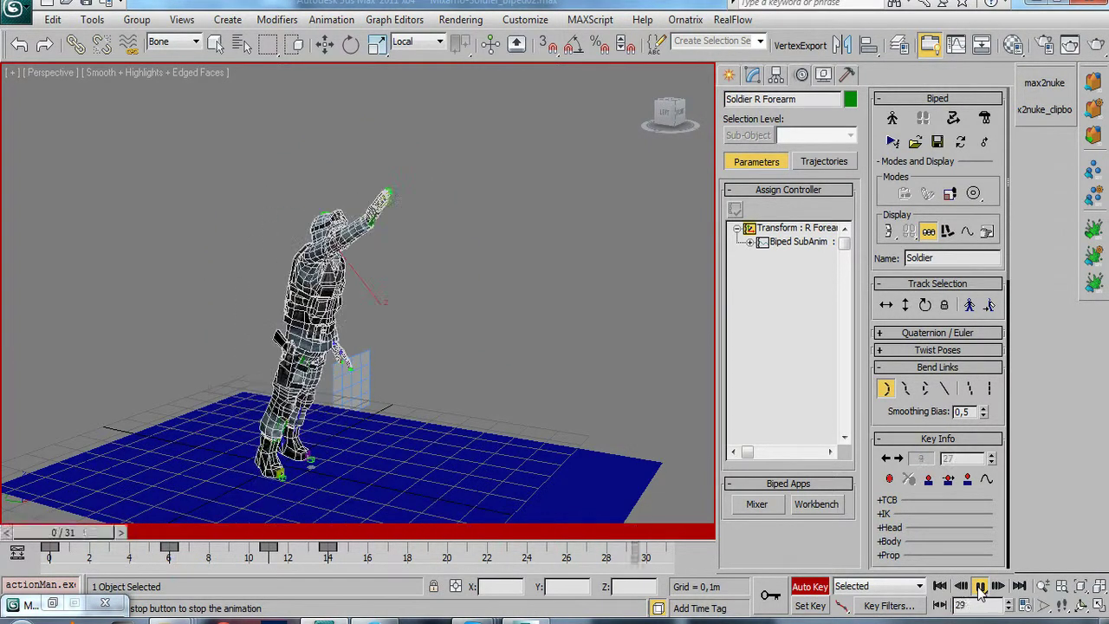
Step: Stop playback, return the time slider to frame 14, and deselect everything
{"action": "left_click", "coordinate": [979, 588]}
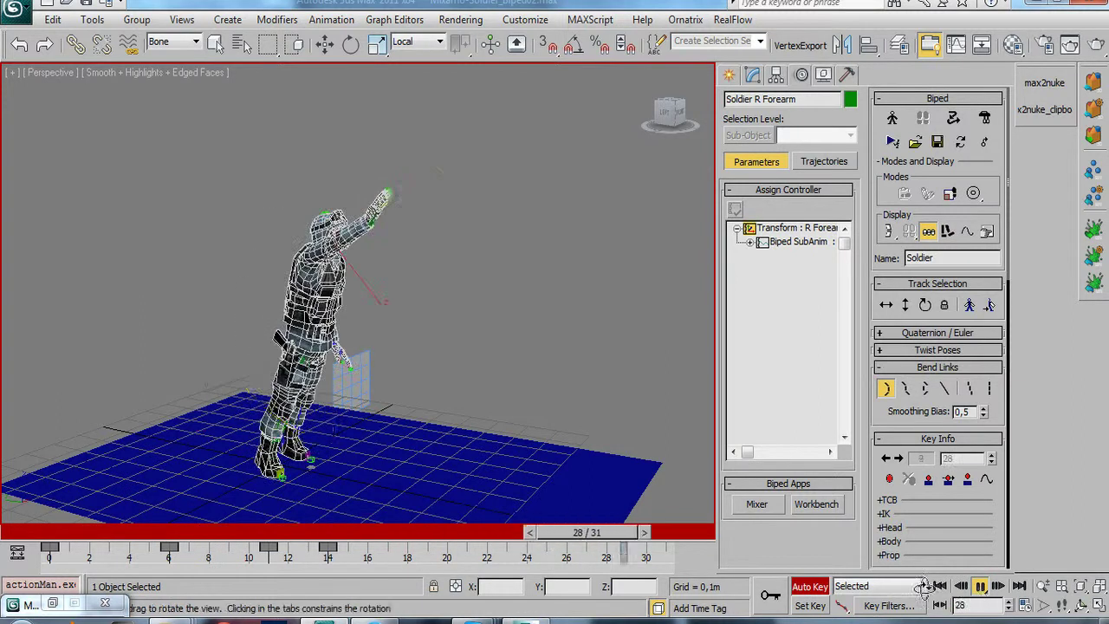
{"action": "left_click_drag", "start_coordinate": [587, 532], "coordinate": [325, 534]}
{"action": "mouse_move", "coordinate": [304, 365]}
{"action": "left_mouse_down"}
{"action": "mouse_move", "coordinate": [349, 360]}
{"action": "mouse_move", "coordinate": [377, 397]}
{"action": "mouse_move", "coordinate": [330, 277]}
{"action": "left_mouse_up"}
{"action": "scroll", "coordinate": [378, 397], "scroll_direction": "up", "scroll_amount": 5}
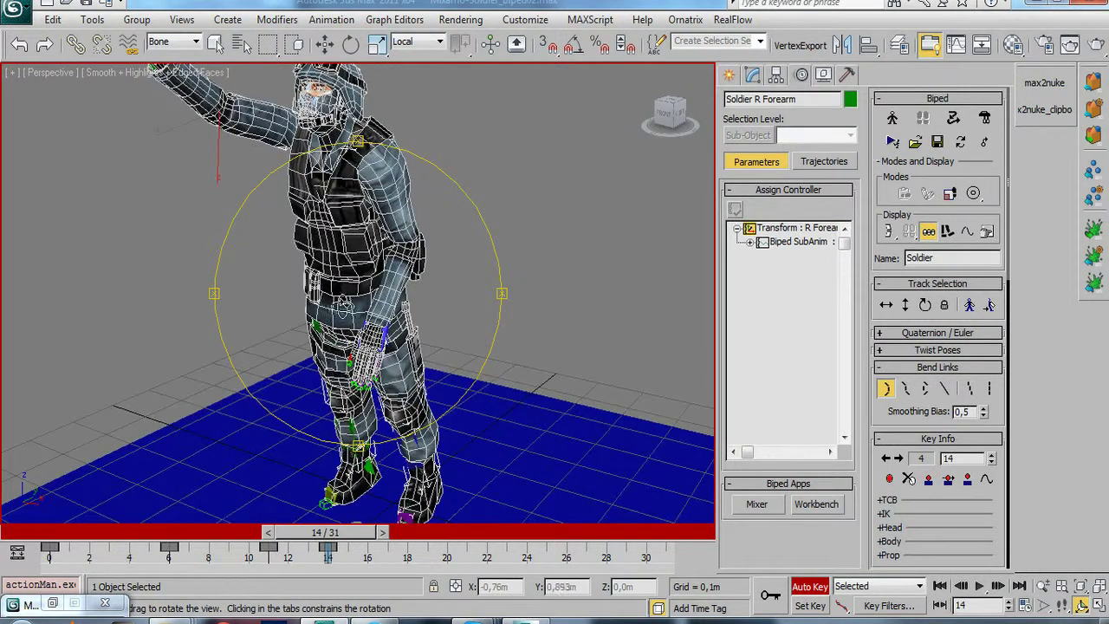
{"action": "key", "text": "e"}
{"action": "left_click", "coordinate": [169, 279]}
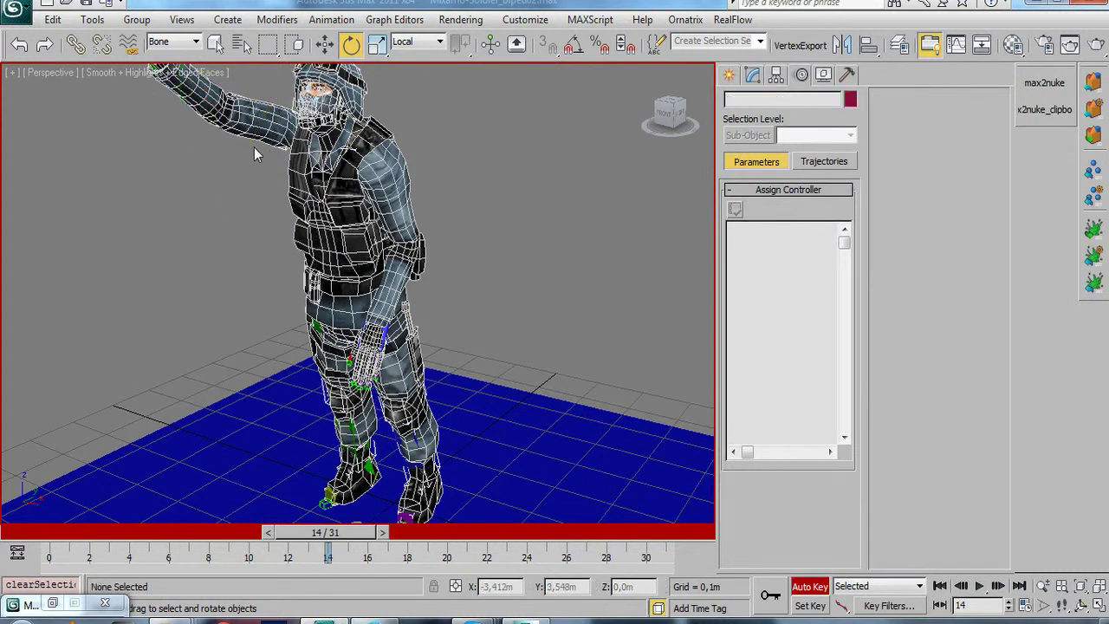
Step: Select the whole right arm bone chain from upper arm to fingers
{"action": "double_click", "coordinate": [276, 126]}
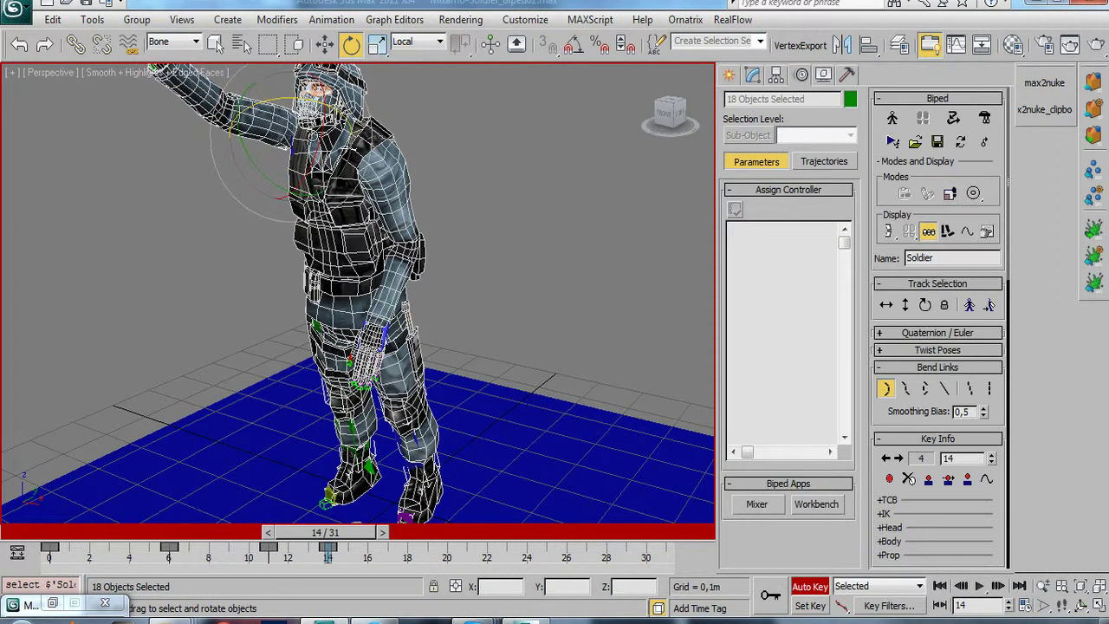
{"action": "key", "text": "ctrl+r"}
{"action": "mouse_move", "coordinate": [358, 293]}
{"action": "left_mouse_down"}
{"action": "mouse_move", "coordinate": [434, 379]}
{"action": "mouse_move", "coordinate": [389, 366]}
{"action": "mouse_move", "coordinate": [289, 292]}
{"action": "mouse_move", "coordinate": [298, 340]}
{"action": "mouse_move", "coordinate": [248, 366]}
{"action": "left_mouse_up"}
{"action": "right_click", "coordinate": [248, 367]}
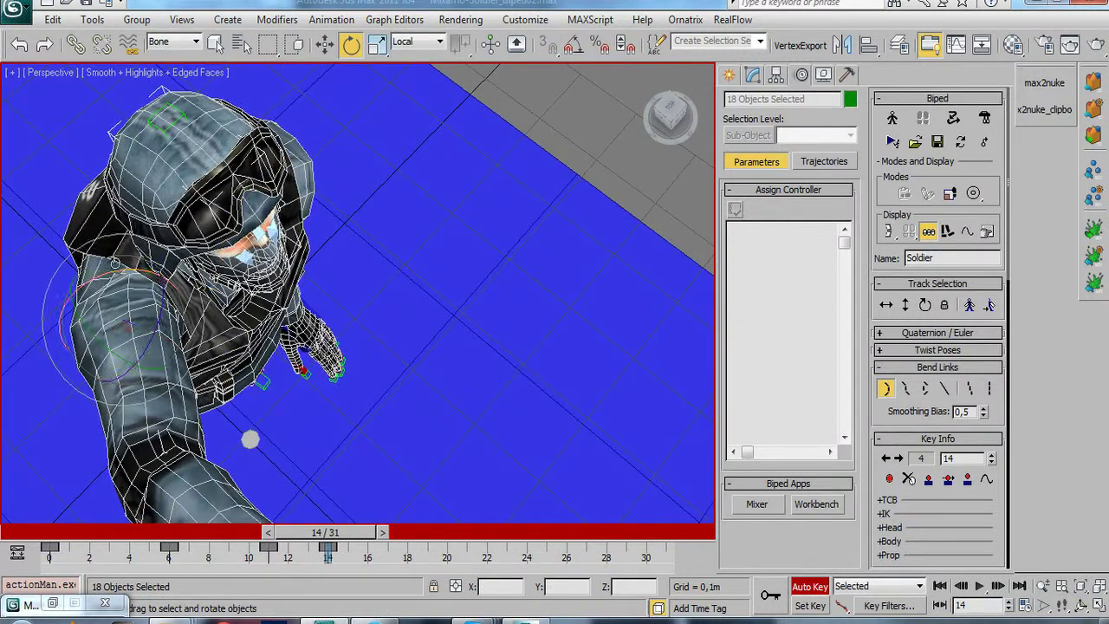
{"action": "left_click", "coordinate": [36, 251]}
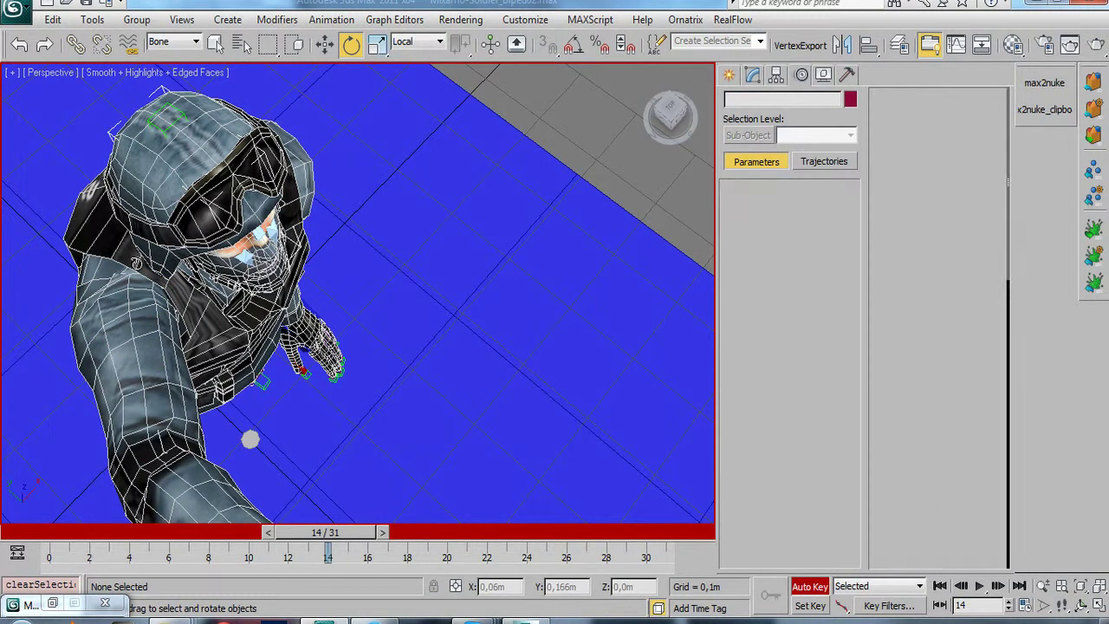
{"action": "key", "text": "ctrl+z"}
Step: Orbit to a low front view of the soldier in wireframe display
{"action": "key", "text": "ctrl+r"}
{"action": "left_click_drag", "start_coordinate": [198, 333], "coordinate": [203, 302]}
{"action": "left_click_drag", "start_coordinate": [318, 362], "coordinate": [338, 366]}
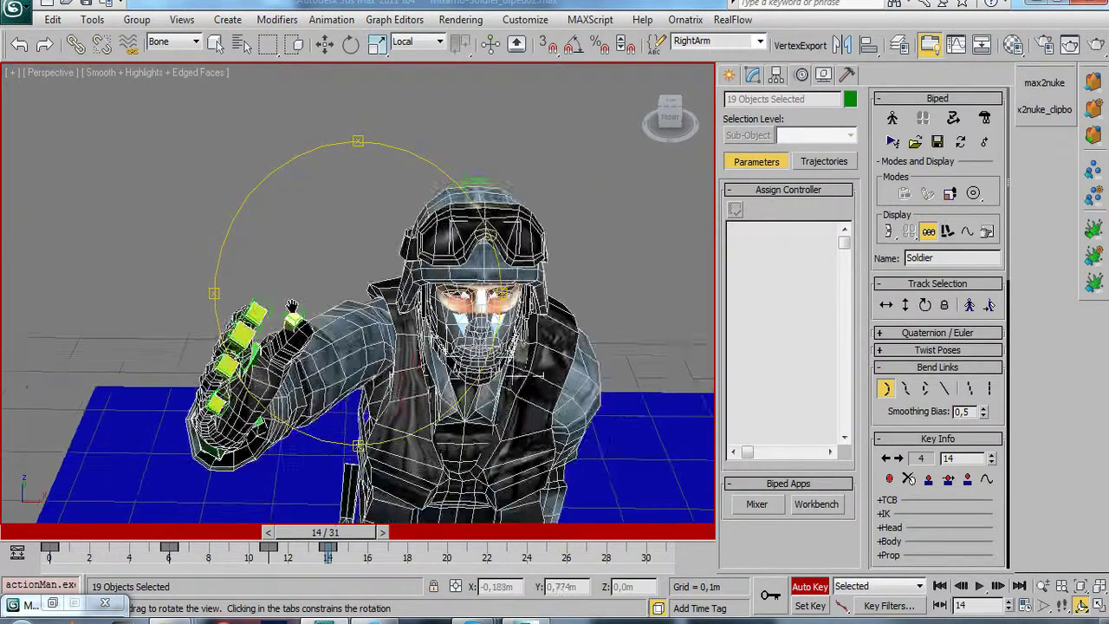
{"action": "key", "text": "F3"}
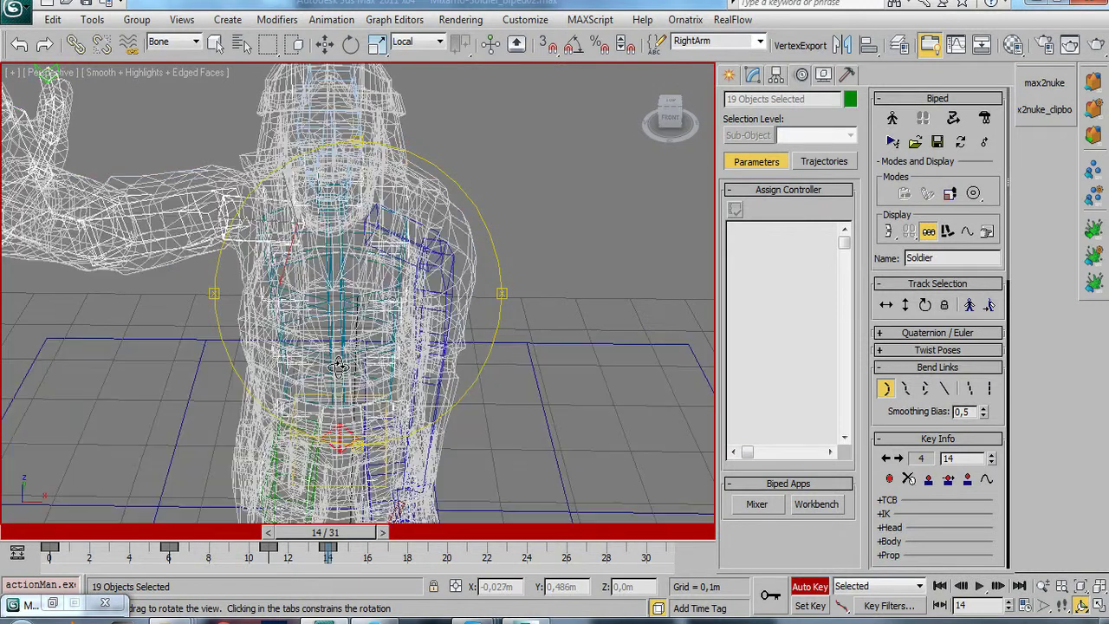
{"action": "left_click_drag", "start_coordinate": [351, 409], "coordinate": [205, 297]}
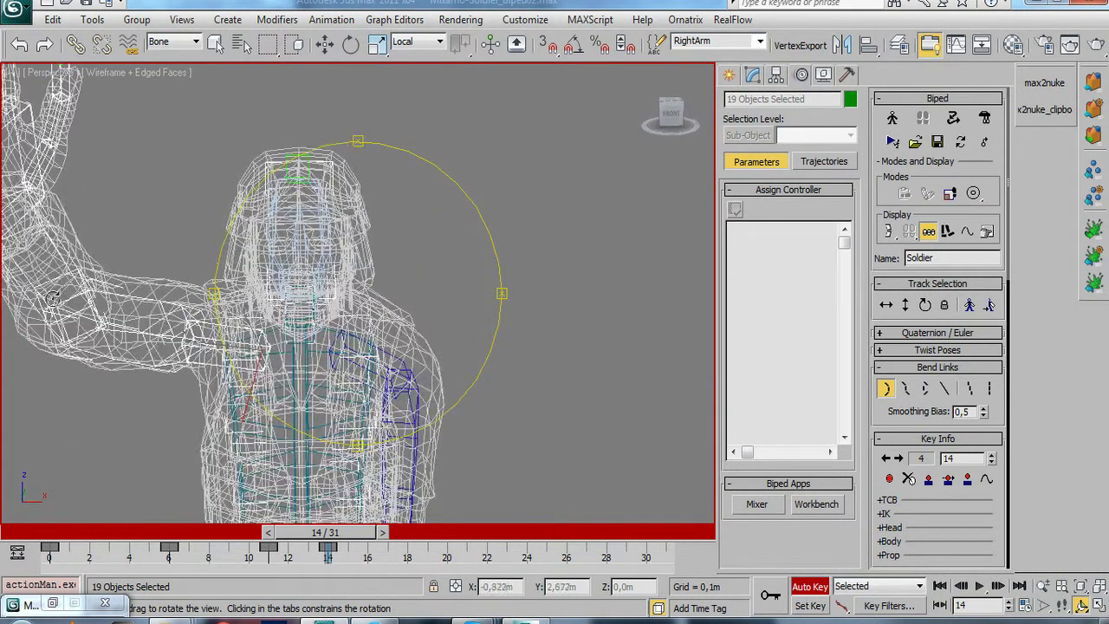
{"action": "key", "text": "e"}
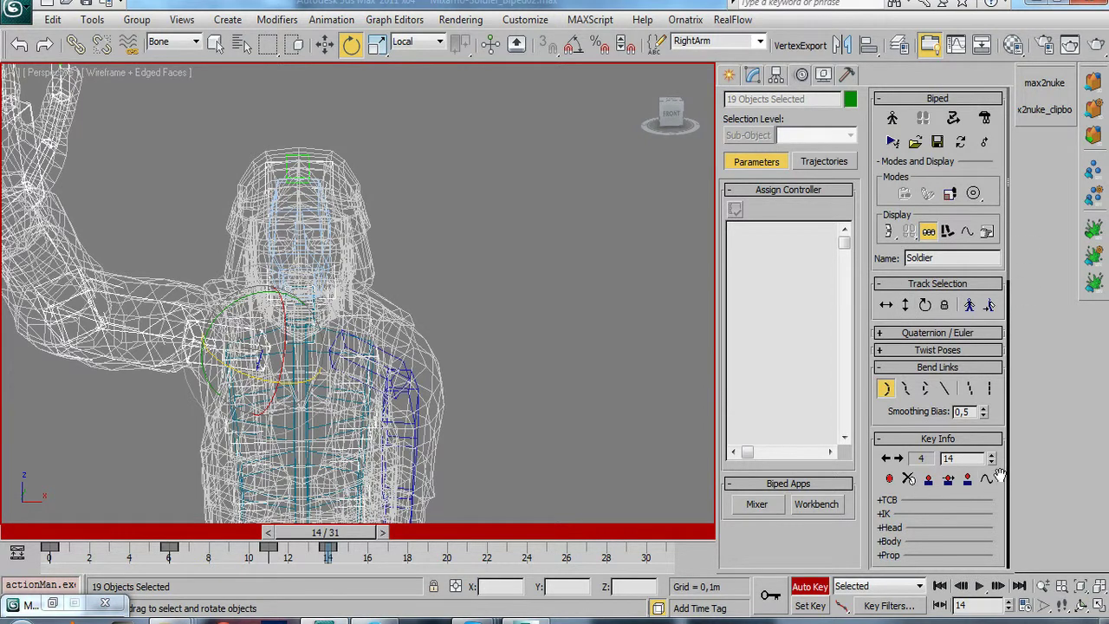
Step: Copy the right arm posture and paste it opposite onto the left arm
{"action": "left_click_drag", "start_coordinate": [999, 475], "coordinate": [1027, 214]}
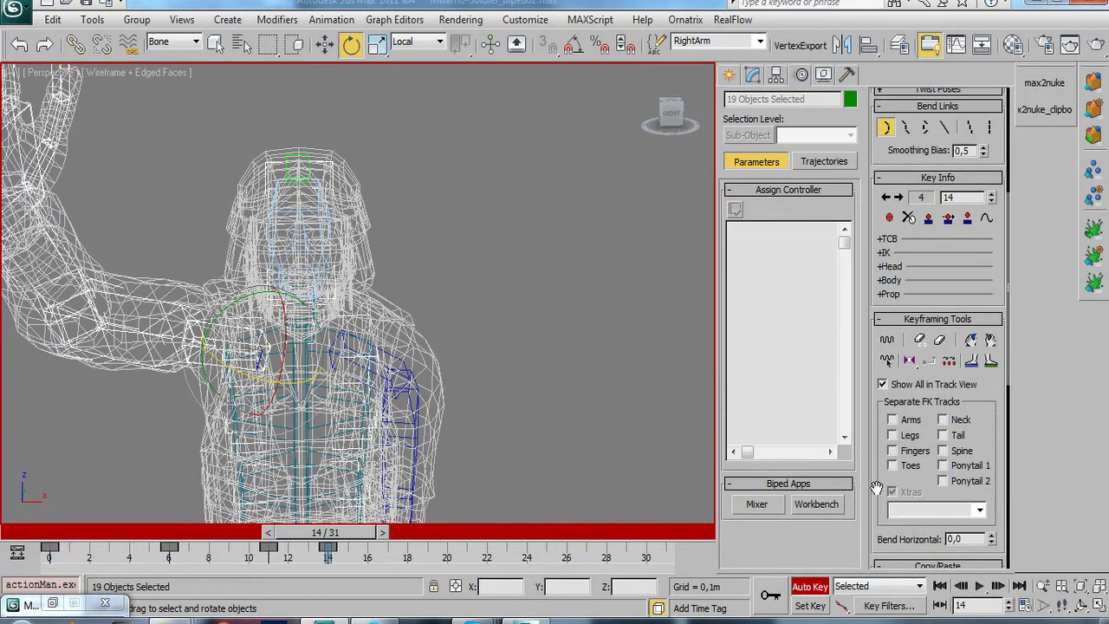
{"action": "left_click_drag", "start_coordinate": [877, 491], "coordinate": [907, 153]}
{"action": "left_click", "coordinate": [886, 338]}
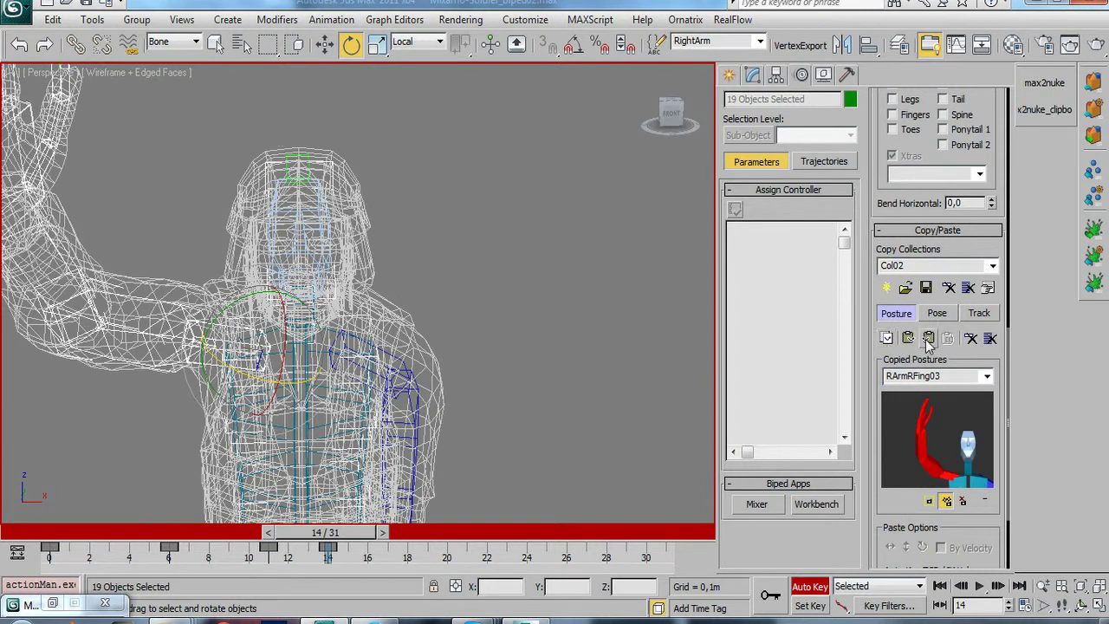
{"action": "left_click", "coordinate": [928, 338]}
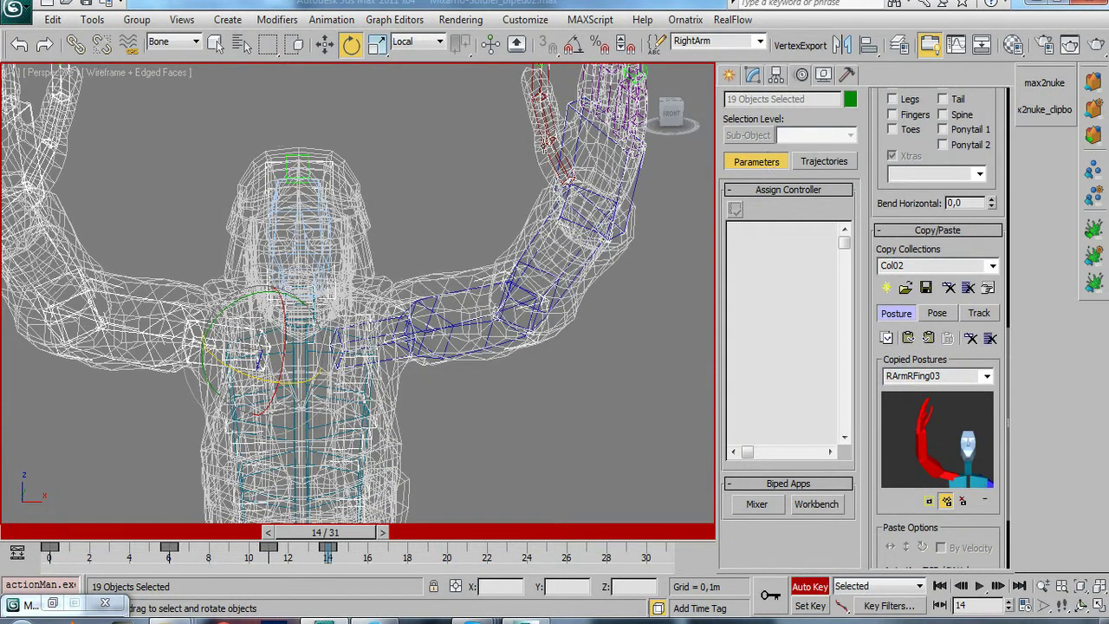
Step: Return to shaded display and orbit to a side view of the soldier
{"action": "key", "text": "F3"}
{"action": "scroll", "coordinate": [440, 321], "scroll_direction": "up", "scroll_amount": 2}
{"action": "scroll", "coordinate": [463, 302], "scroll_direction": "down", "scroll_amount": 6}
{"action": "key", "text": "ctrl+r"}
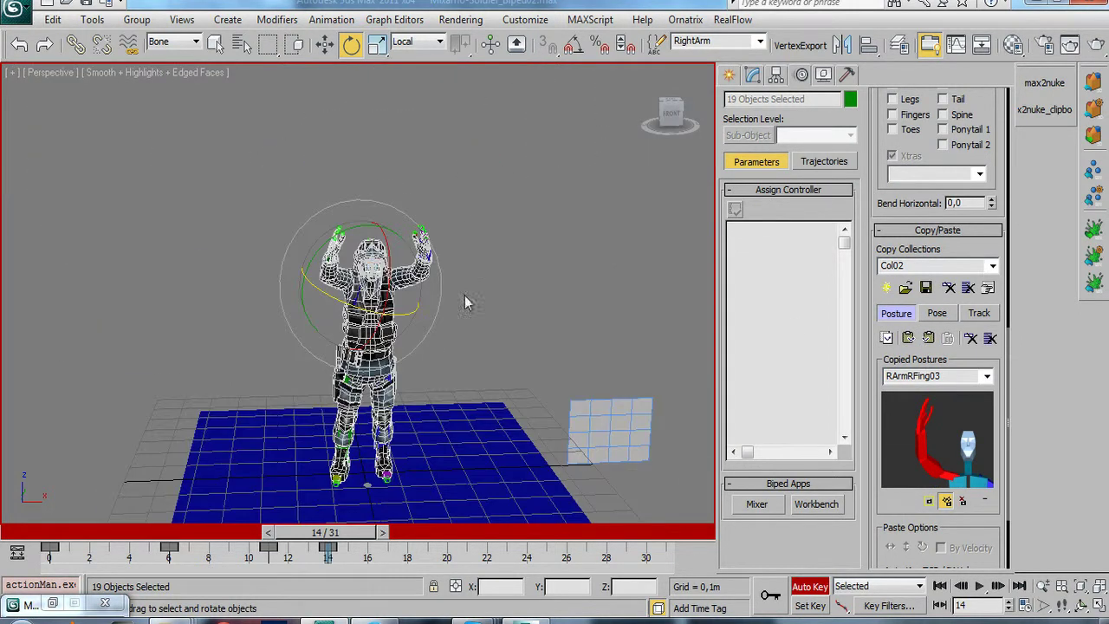
{"action": "mouse_move", "coordinate": [337, 237]}
{"action": "left_mouse_down"}
{"action": "mouse_move", "coordinate": [345, 351]}
{"action": "mouse_move", "coordinate": [396, 292]}
{"action": "mouse_move", "coordinate": [354, 310]}
{"action": "mouse_move", "coordinate": [352, 330]}
{"action": "left_mouse_up"}
{"action": "scroll", "coordinate": [352, 330], "scroll_direction": "up", "scroll_amount": 2}
{"action": "scroll", "coordinate": [355, 324], "scroll_direction": "up", "scroll_amount": 2}
Step: Tilt Spine2 back about -3.7 degrees and rotate the head back at frame 14
{"action": "key", "text": "e"}
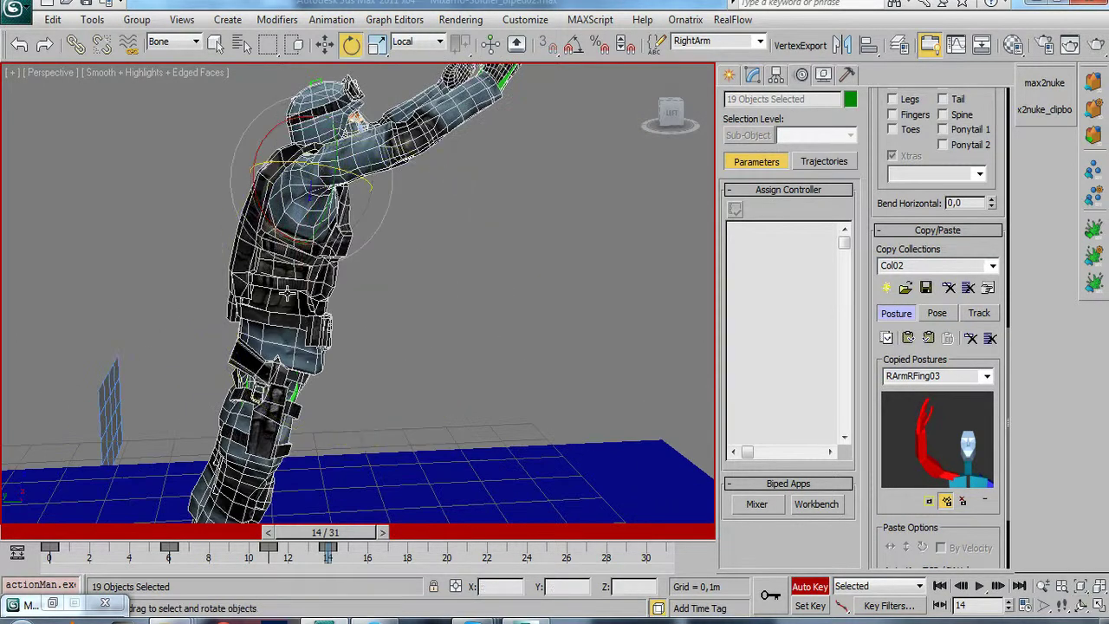
{"action": "left_click", "coordinate": [293, 277]}
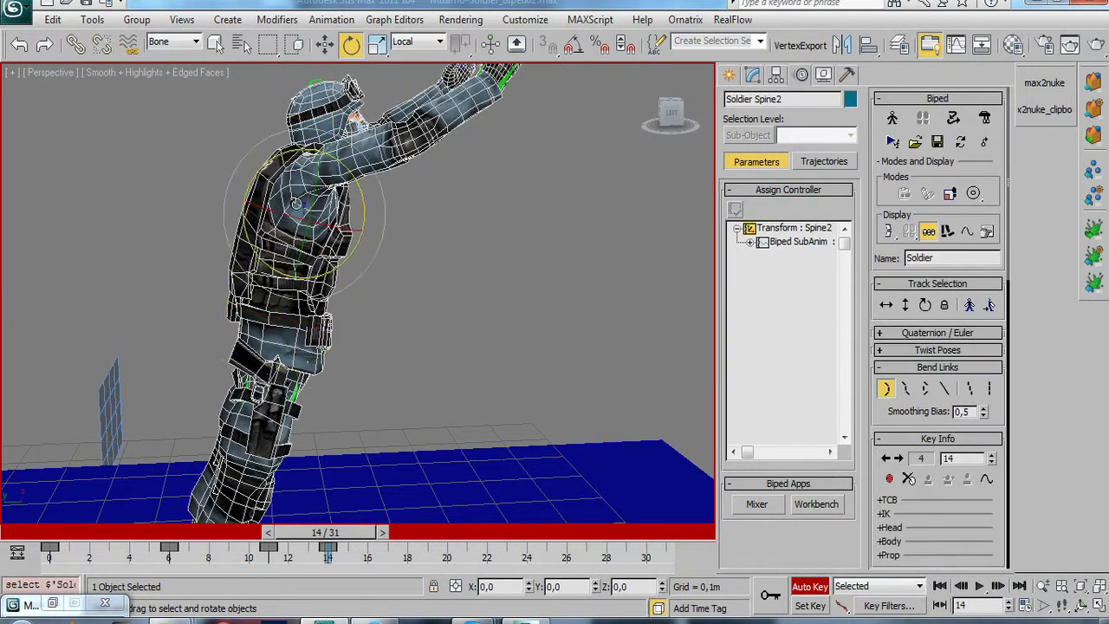
{"action": "left_click_drag", "start_coordinate": [356, 173], "coordinate": [357, 164]}
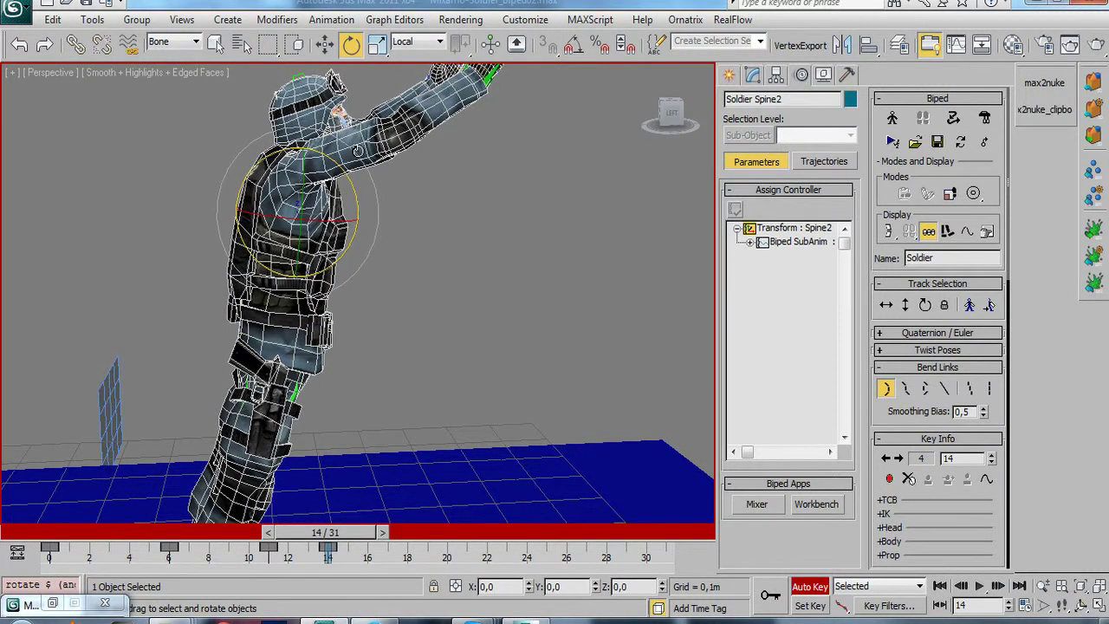
{"action": "left_click", "coordinate": [330, 104]}
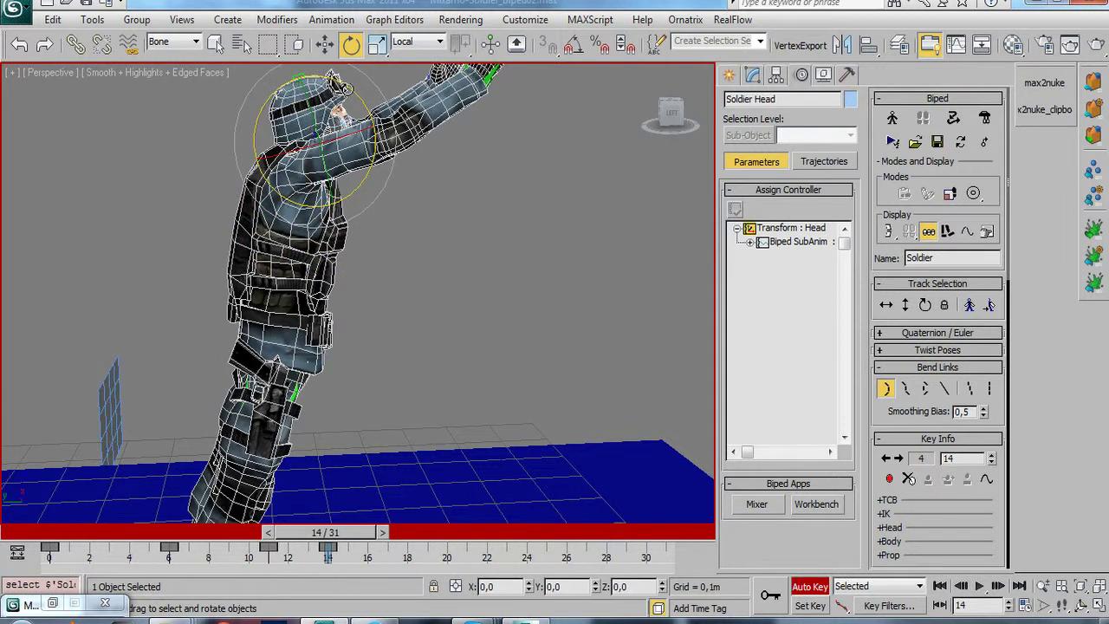
{"action": "left_click_drag", "start_coordinate": [344, 88], "coordinate": [338, 77]}
{"action": "scroll", "coordinate": [390, 324], "scroll_direction": "up", "scroll_amount": 3}
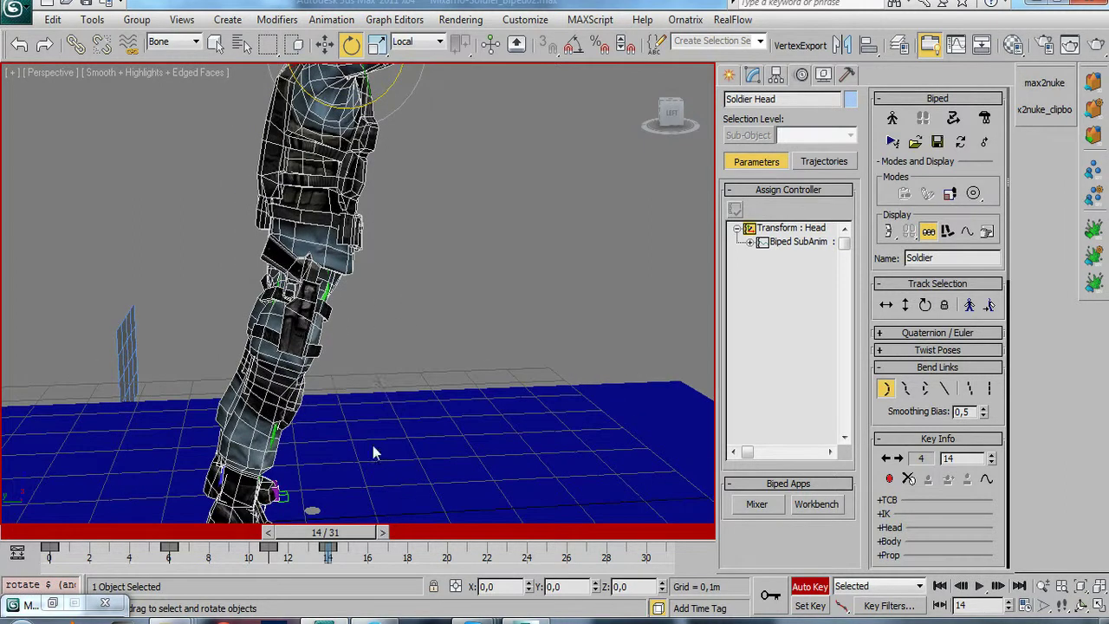
{"action": "scroll", "coordinate": [374, 451], "scroll_direction": "down", "scroll_amount": 5}
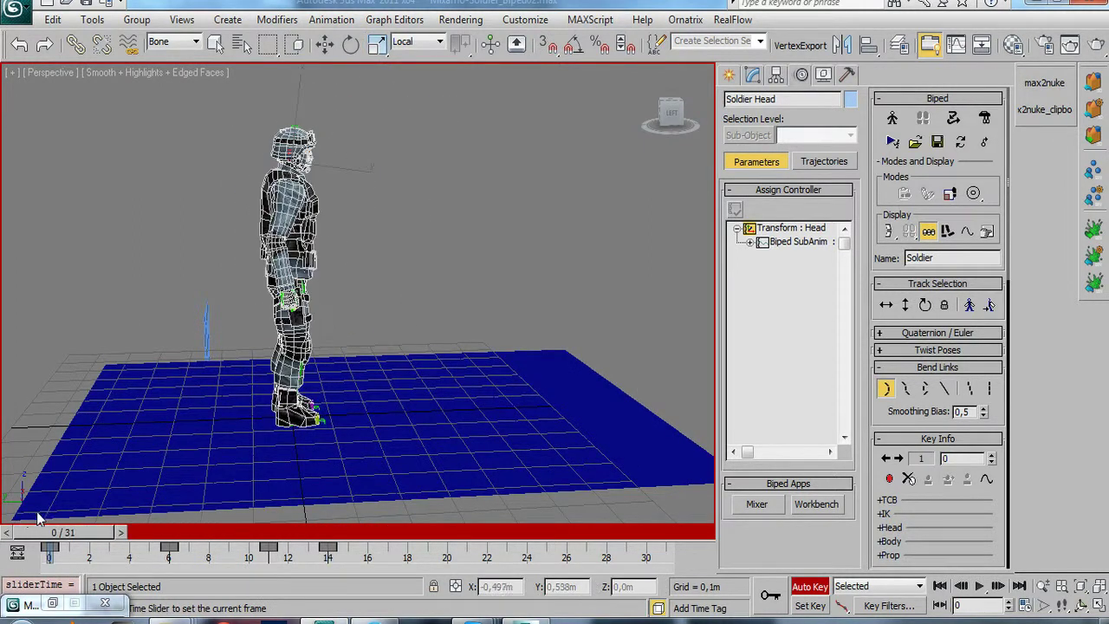